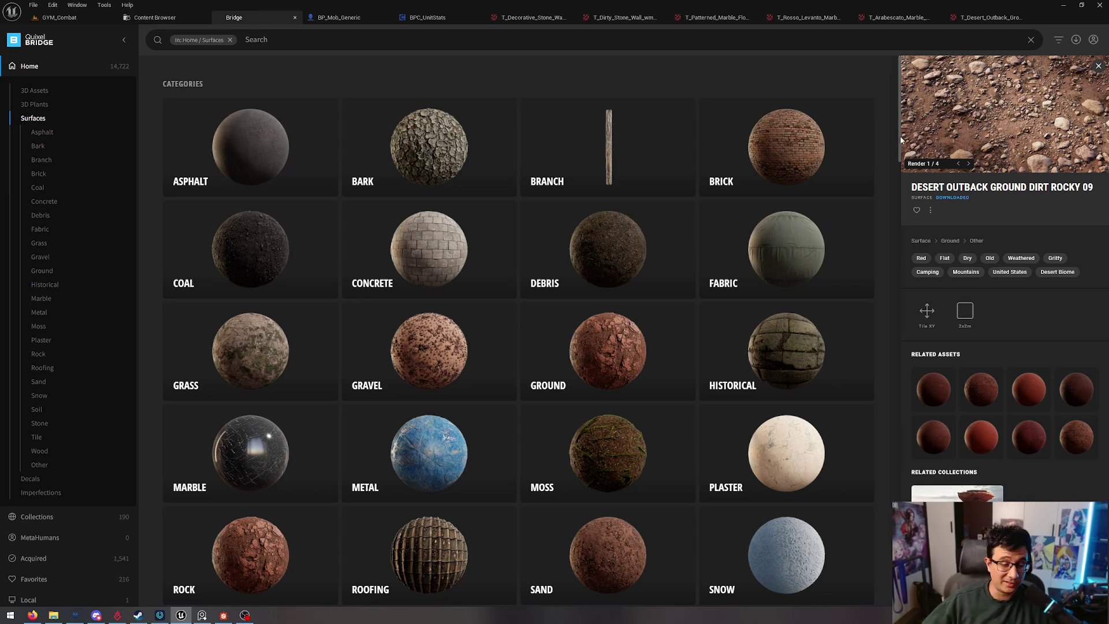
- Scroll the Bridge Surfaces grid past the category cards down to the Latest Assets section
scroll(900, 144, down, 1)
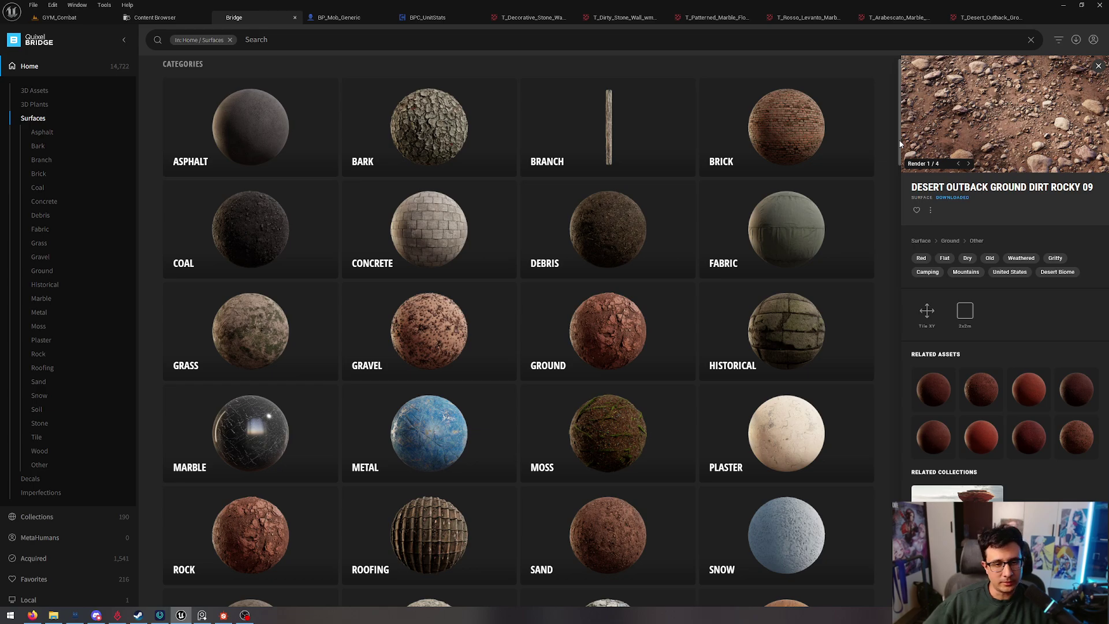
scroll(898, 146, down, 1)
scroll(881, 149, up, 2)
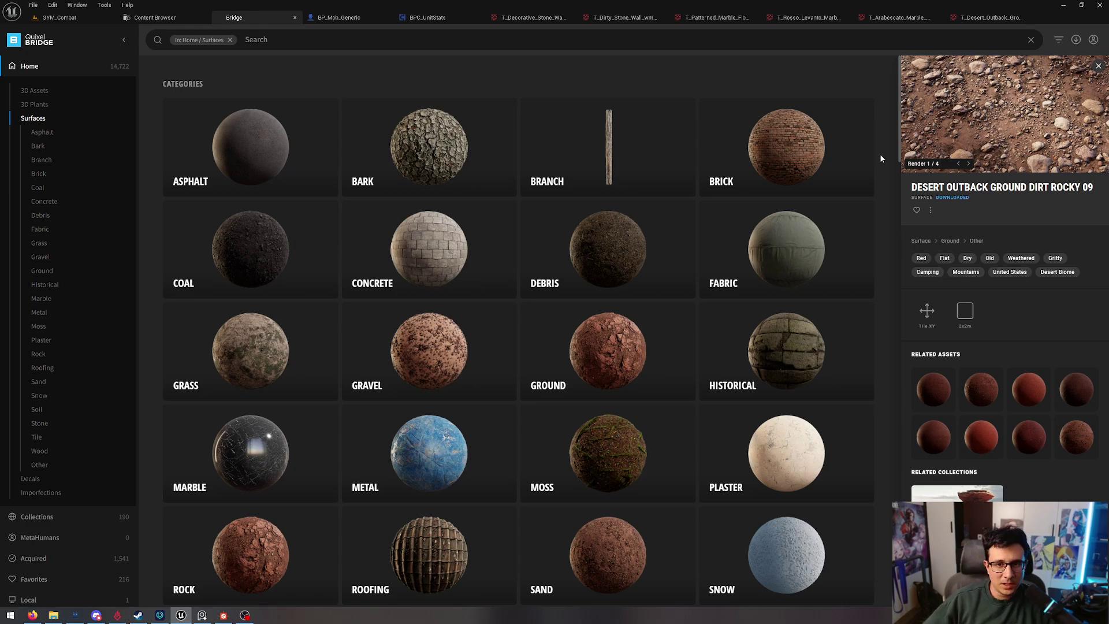
scroll(879, 154, down, 1)
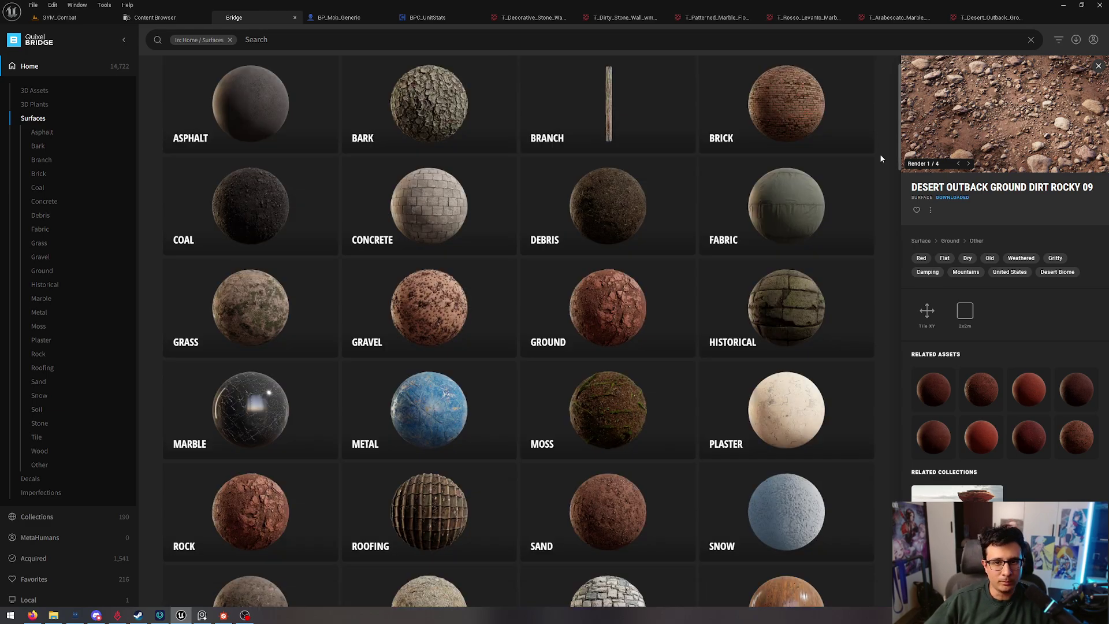
scroll(879, 154, down, 2)
scroll(879, 153, up, 3)
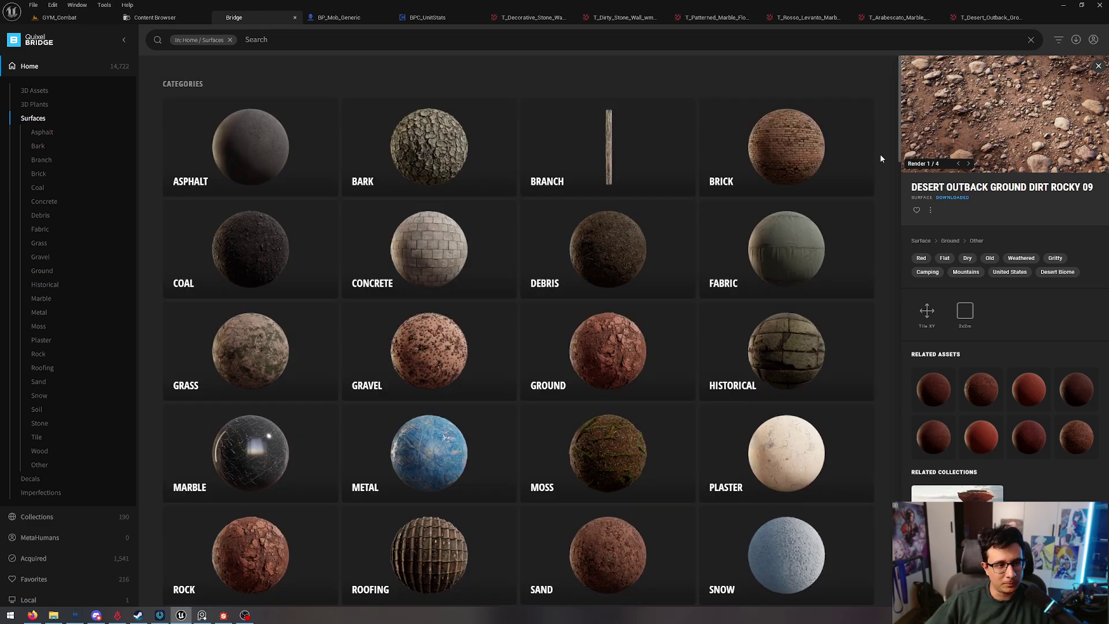
scroll(880, 154, down, 1)
scroll(879, 154, down, 2)
scroll(879, 154, up, 3)
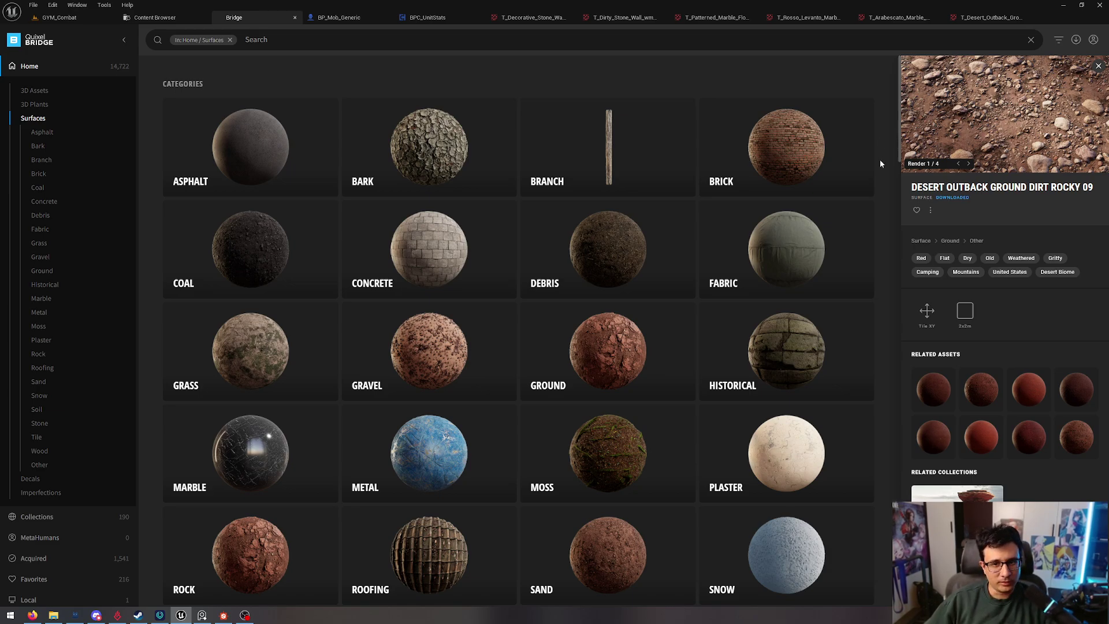
scroll(879, 160, down, 3)
scroll(879, 159, up, 3)
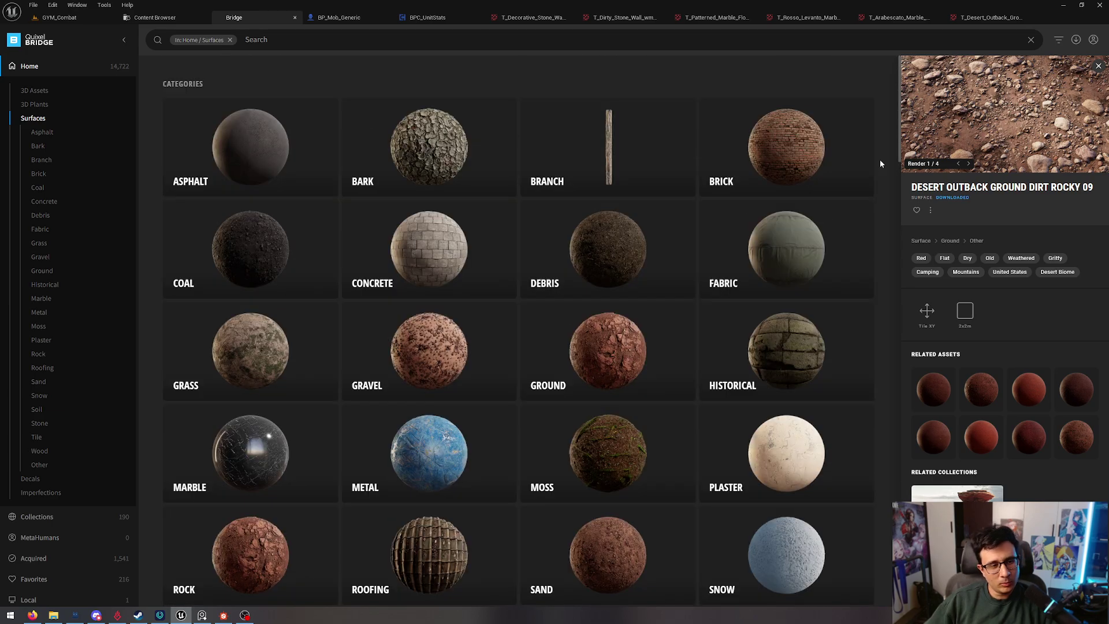
drag(899, 142, 898, 167)
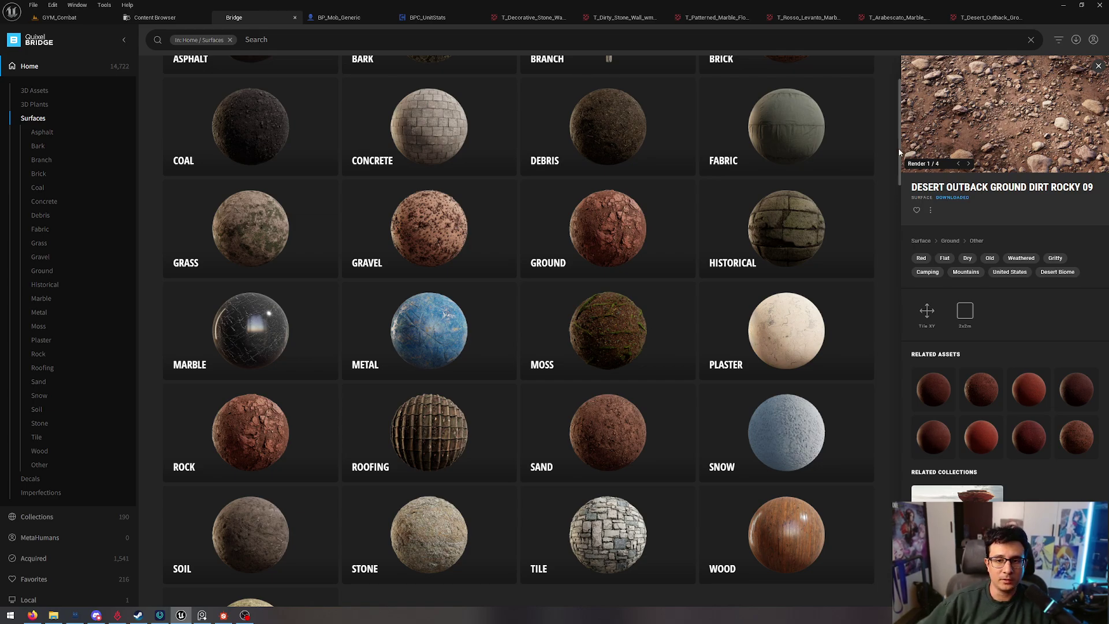
drag(899, 148, 906, 278)
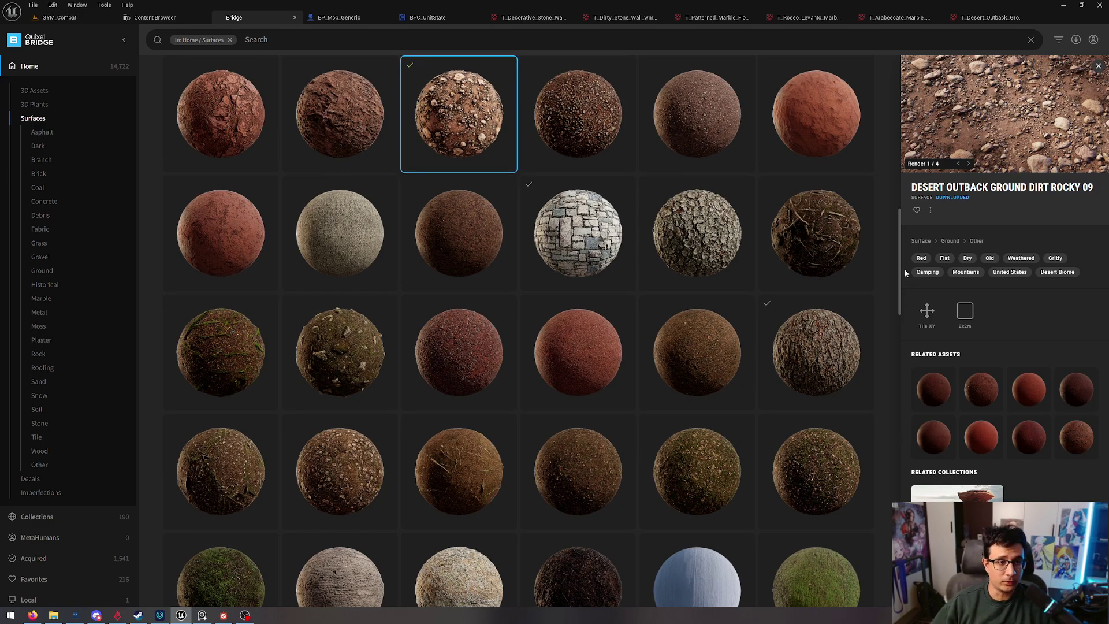
- View details of Curated Stone Facade, Desert Outback Ground Dirt Rocky 09, Gravel Ground and Nordic Forest Root Moss
mouse_move(568, 232)
click(593, 256)
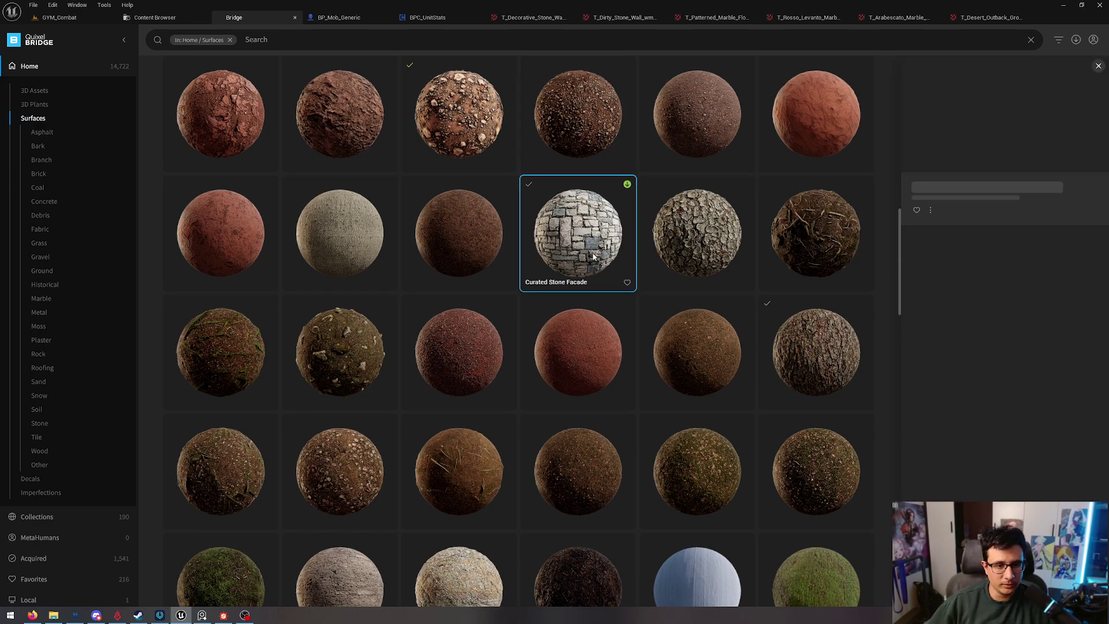
scroll(599, 271, up, 1)
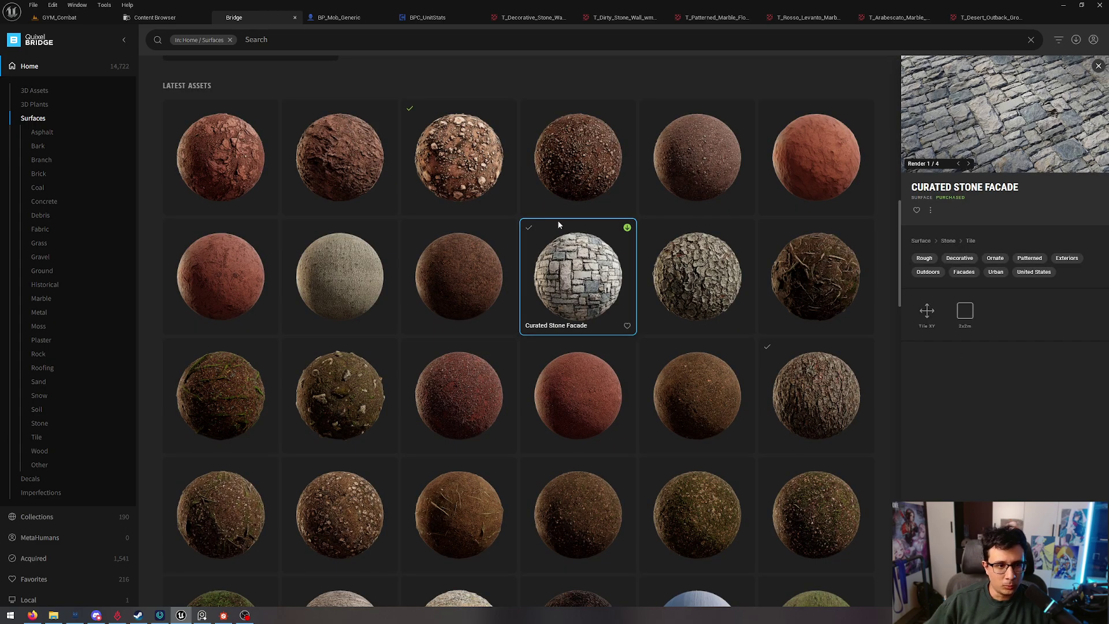
click(492, 178)
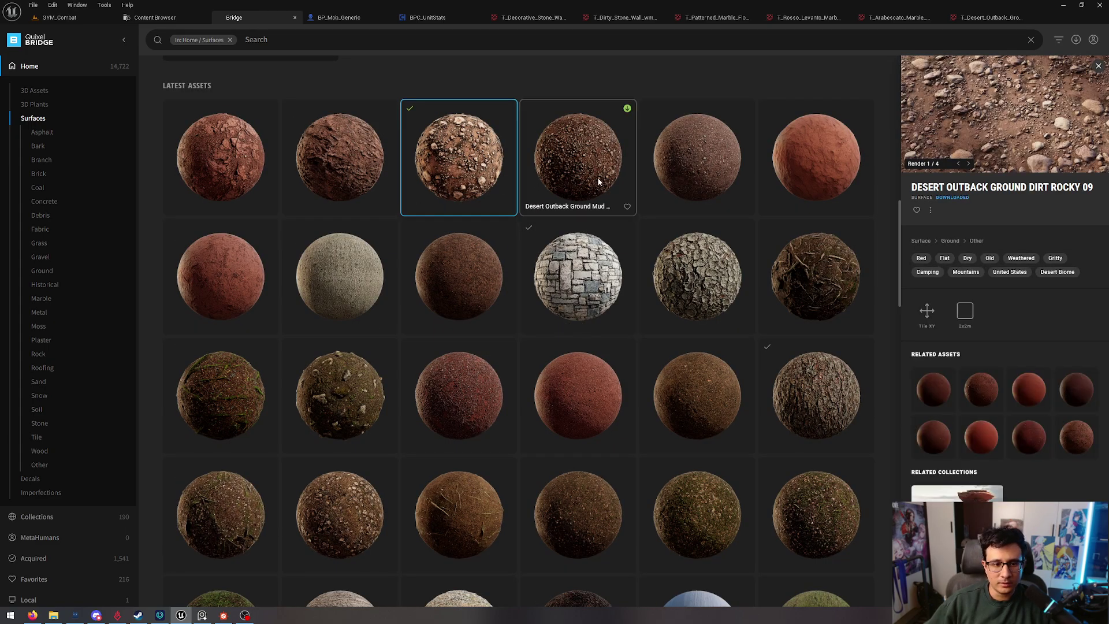
click(470, 283)
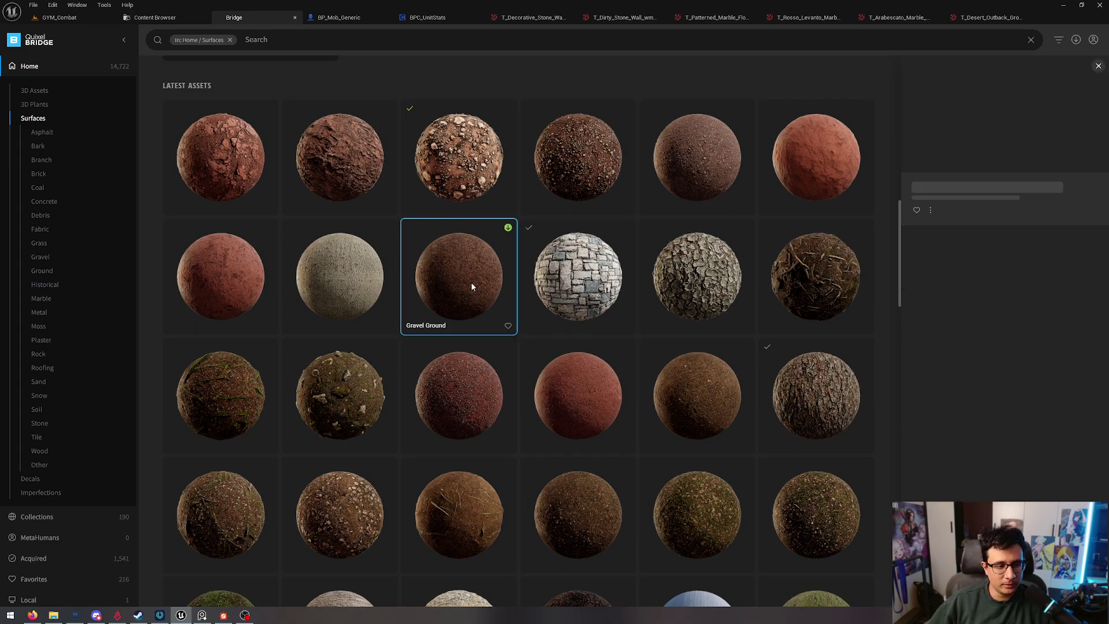
click(223, 410)
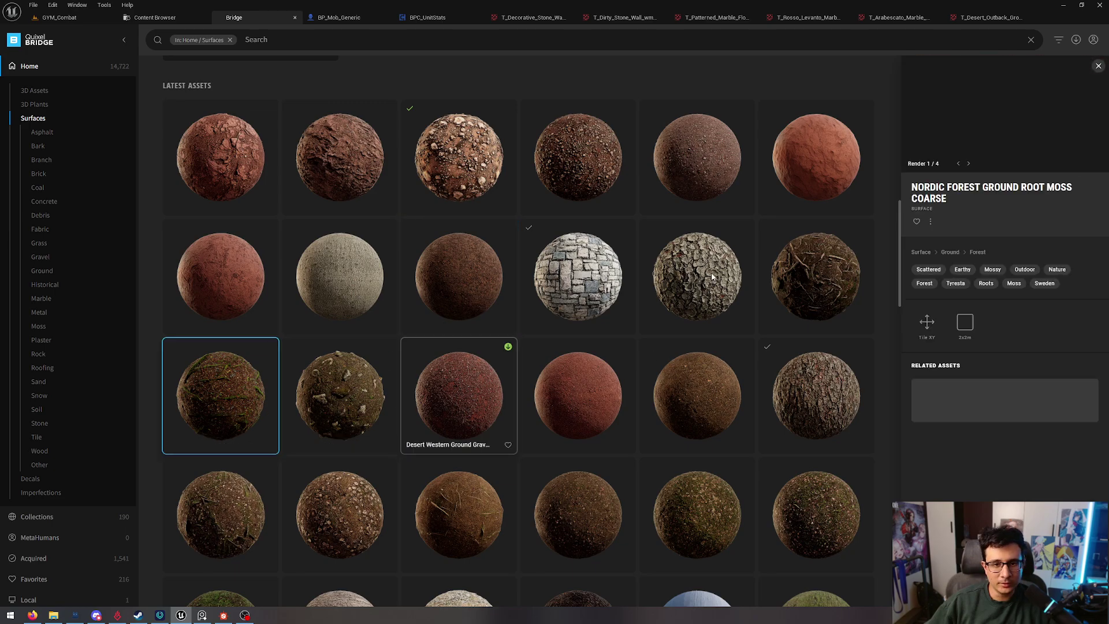
- Compare Desert Western Sand Fine 01, Gravel Slate 01, then Nordic Forest Detail Bark Fir Coarse
click(797, 180)
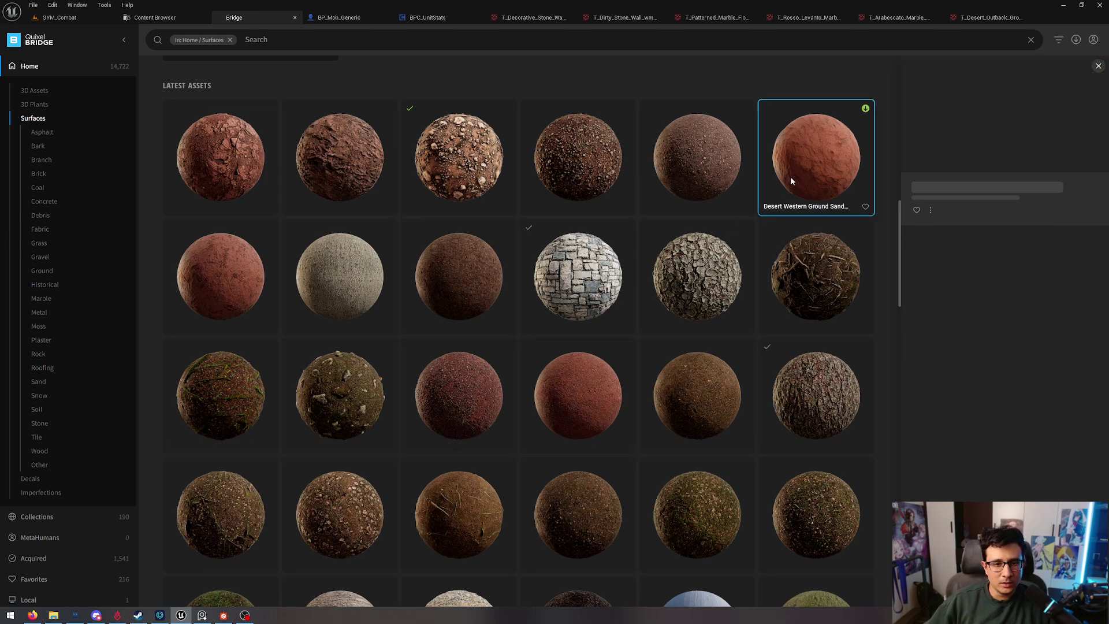
click(216, 171)
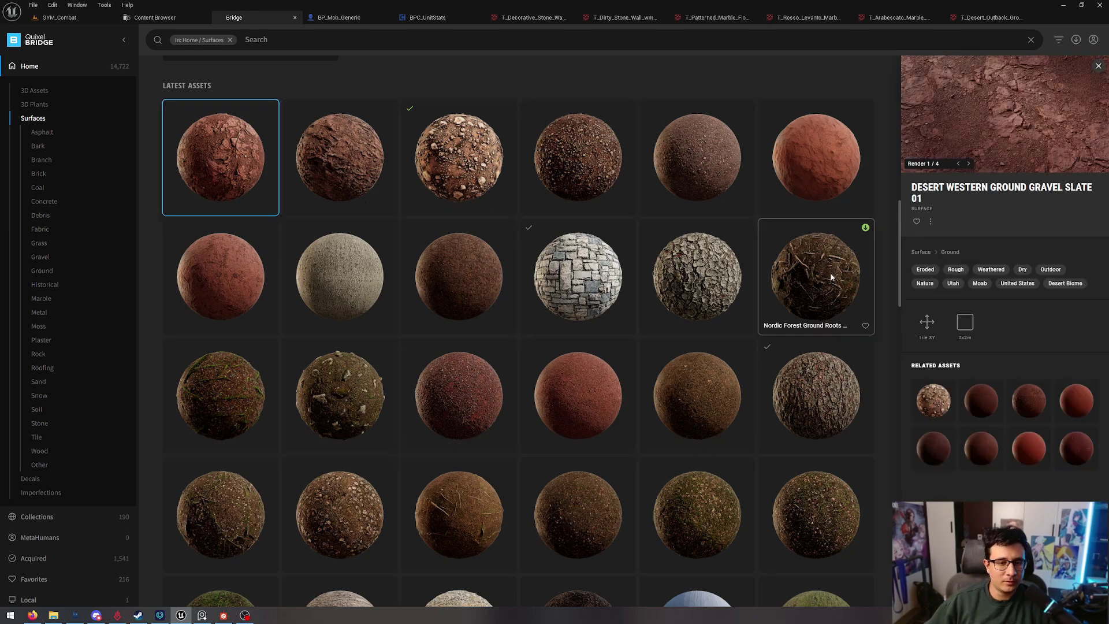
scroll(823, 283, down, 3)
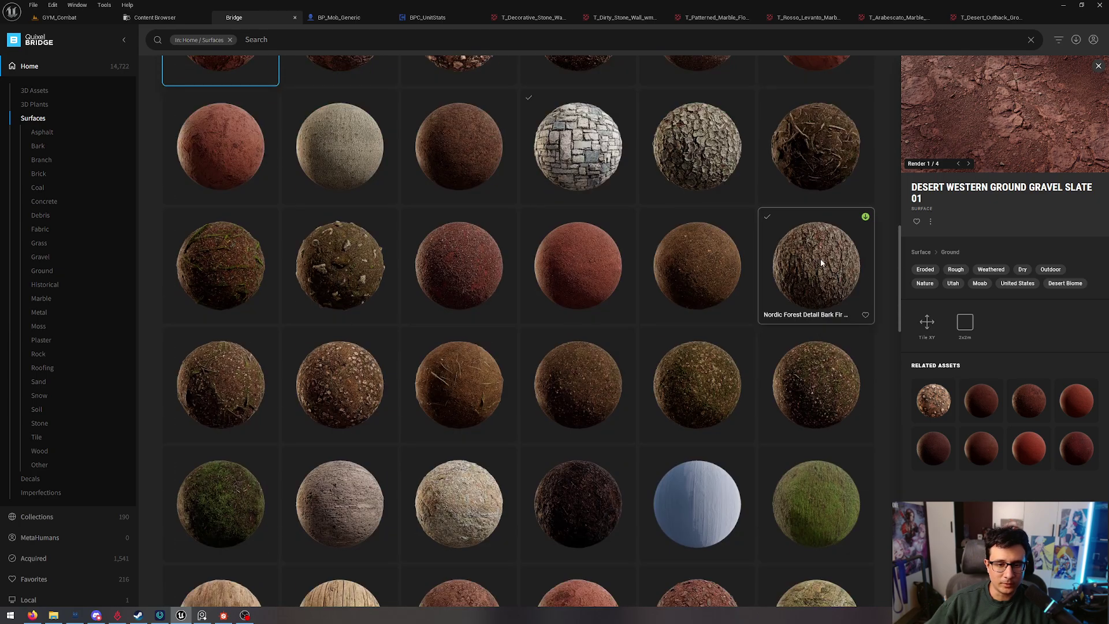
click(820, 274)
scroll(506, 303, down, 3)
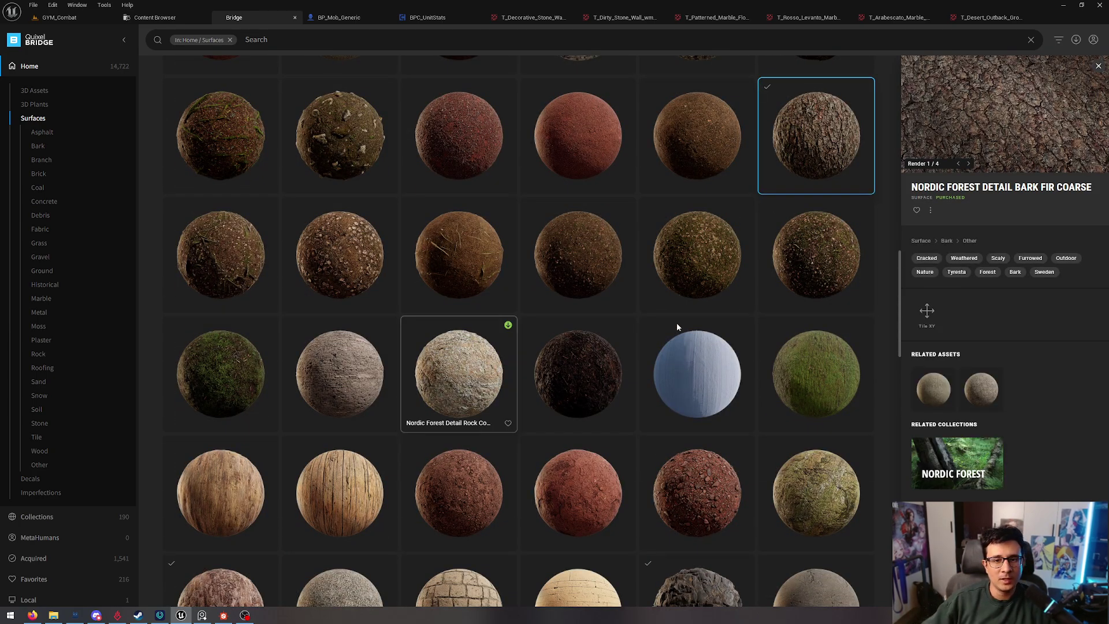
scroll(810, 301, up, 6)
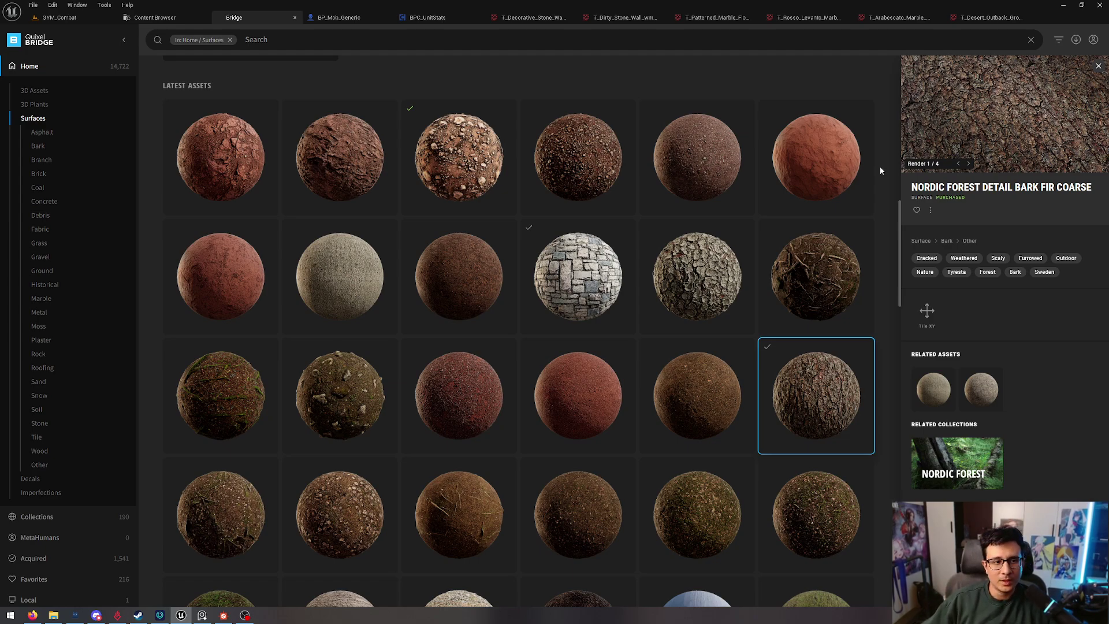
scroll(880, 170, up, 1)
scroll(880, 171, down, 1)
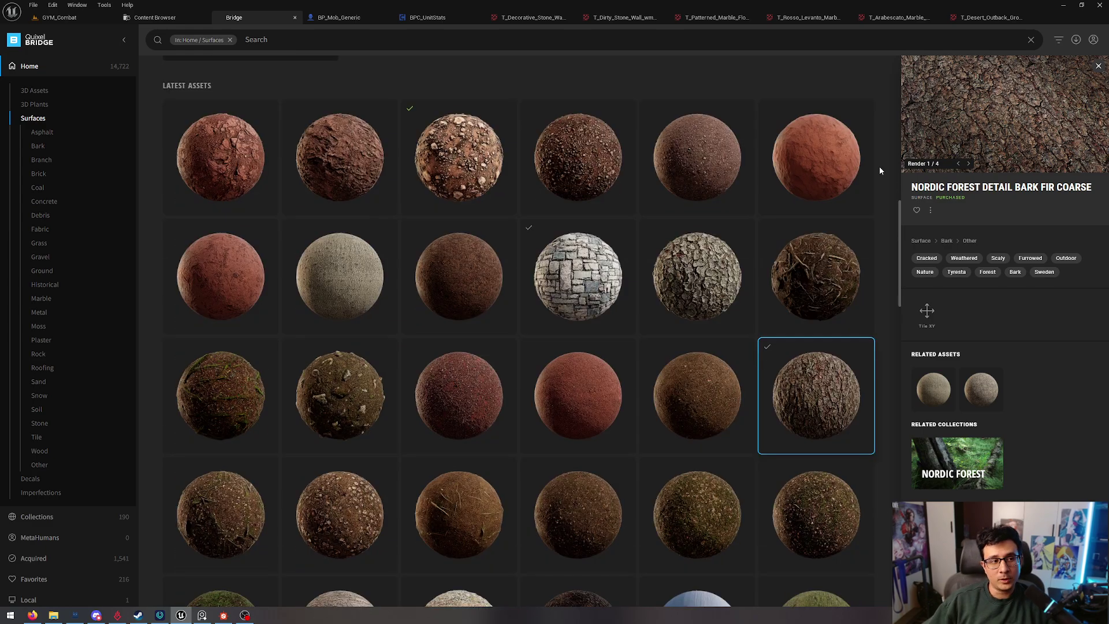
scroll(879, 169, down, 1)
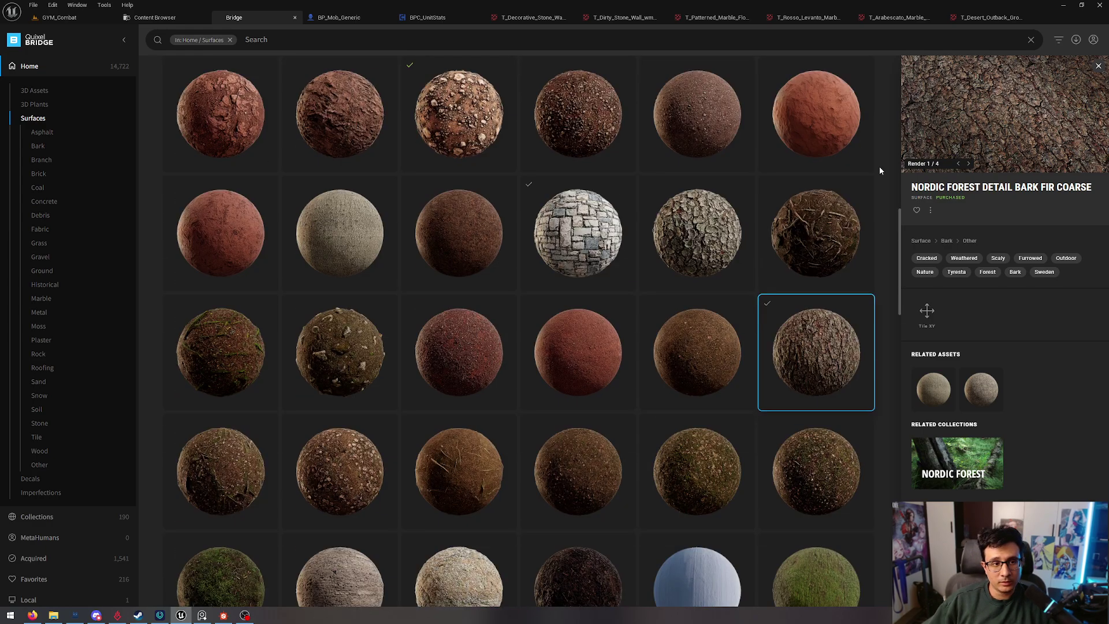
scroll(879, 169, up, 1)
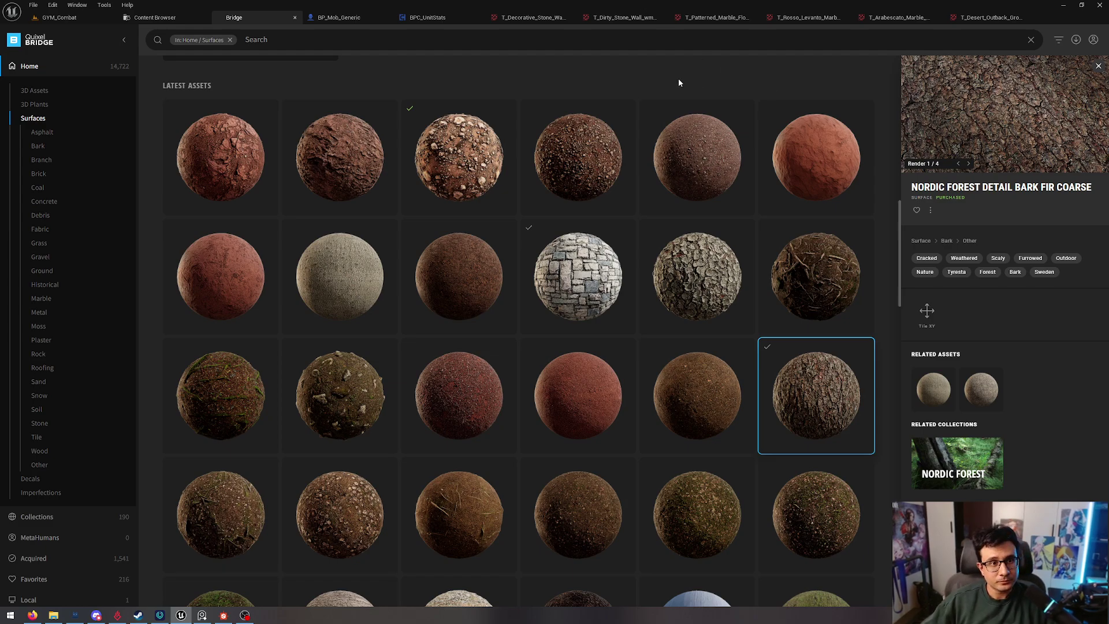
- Bring up the T_Decorative_Stone_Wall texture tab and zoom out on it
click(539, 21)
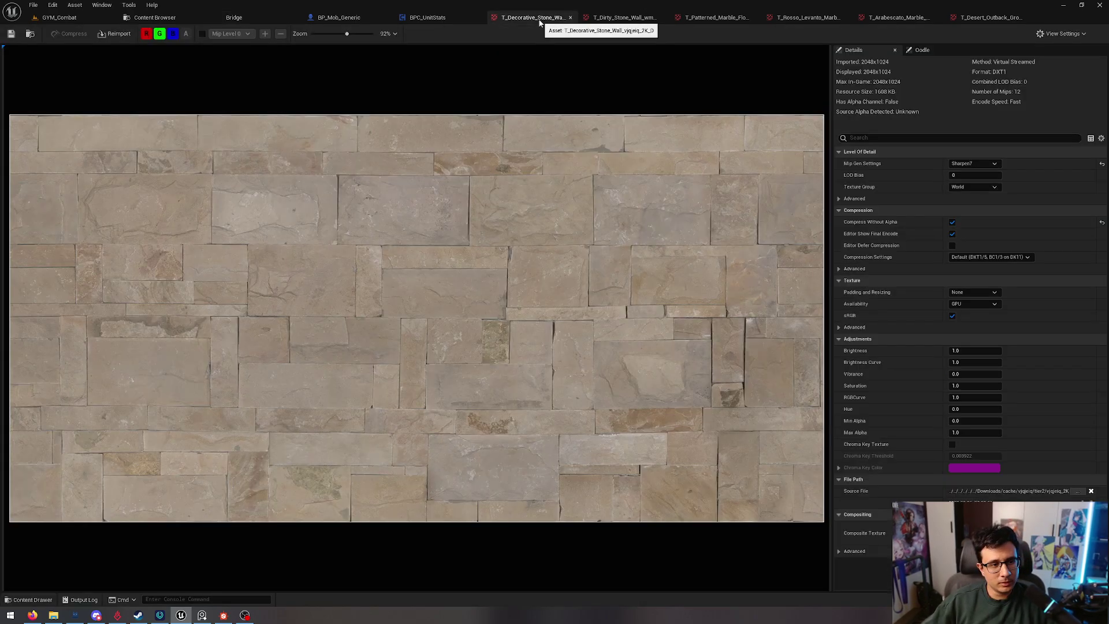
scroll(560, 156, down, 1)
scroll(695, 161, up, 1)
scroll(715, 164, down, 2)
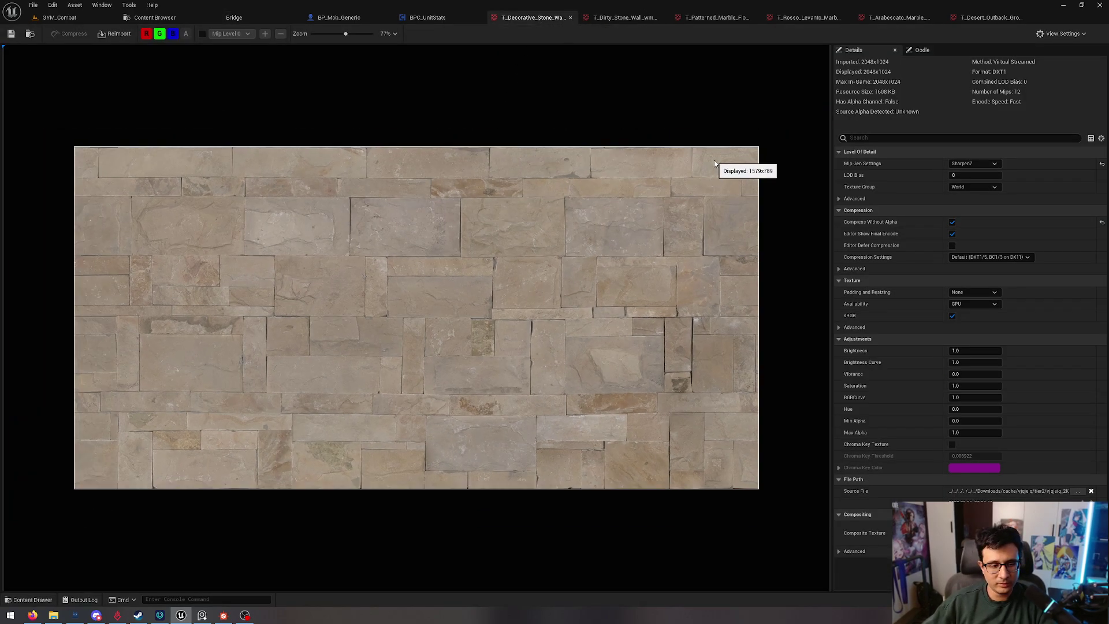
scroll(716, 164, up, 1)
scroll(266, 138, down, 2)
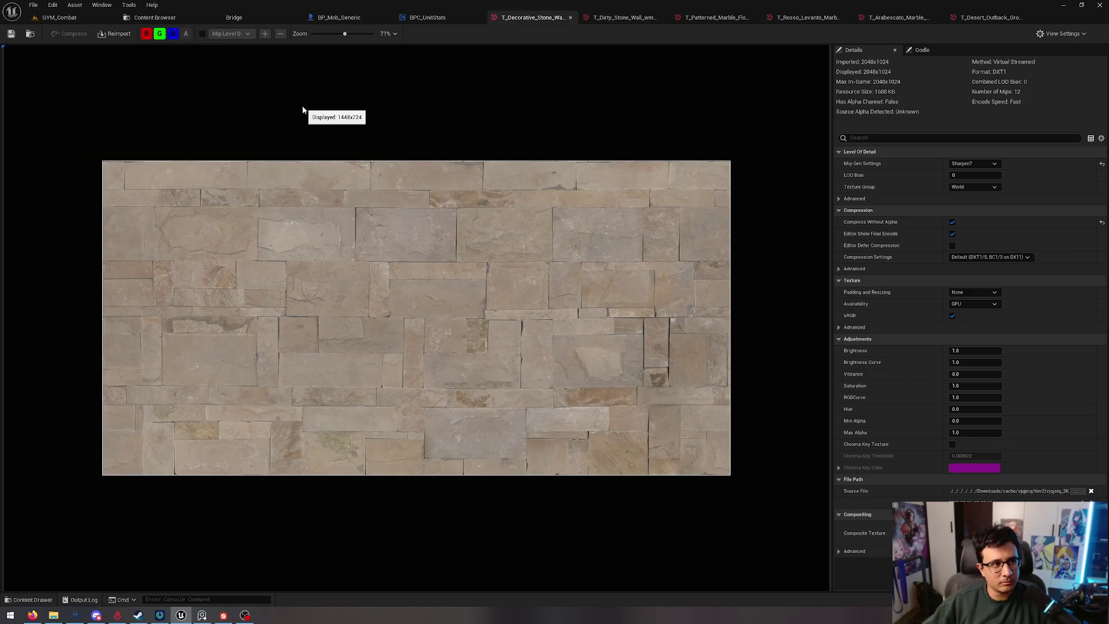
- Capture the stone wall texture and draw red brackets marking its stone row heights
key(Print)
drag(81, 117, 798, 518)
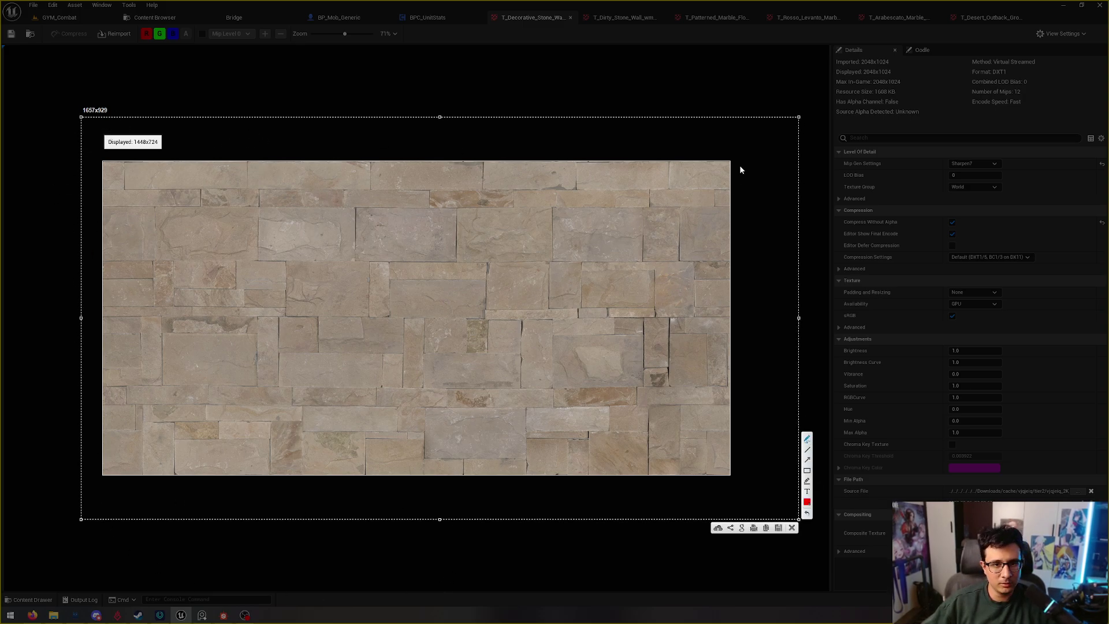
mouse_move(730, 158)
mouse_down()
mouse_move(784, 158)
mouse_move(788, 177)
mouse_move(727, 185)
mouse_move(764, 207)
mouse_move(727, 203)
mouse_up()
mouse_move(745, 202)
mouse_down()
mouse_move(784, 203)
mouse_move(786, 248)
mouse_move(726, 258)
mouse_move(764, 259)
mouse_move(767, 282)
mouse_move(730, 279)
mouse_move(772, 280)
mouse_move(774, 300)
mouse_move(727, 302)
mouse_move(762, 316)
mouse_move(736, 315)
mouse_up()
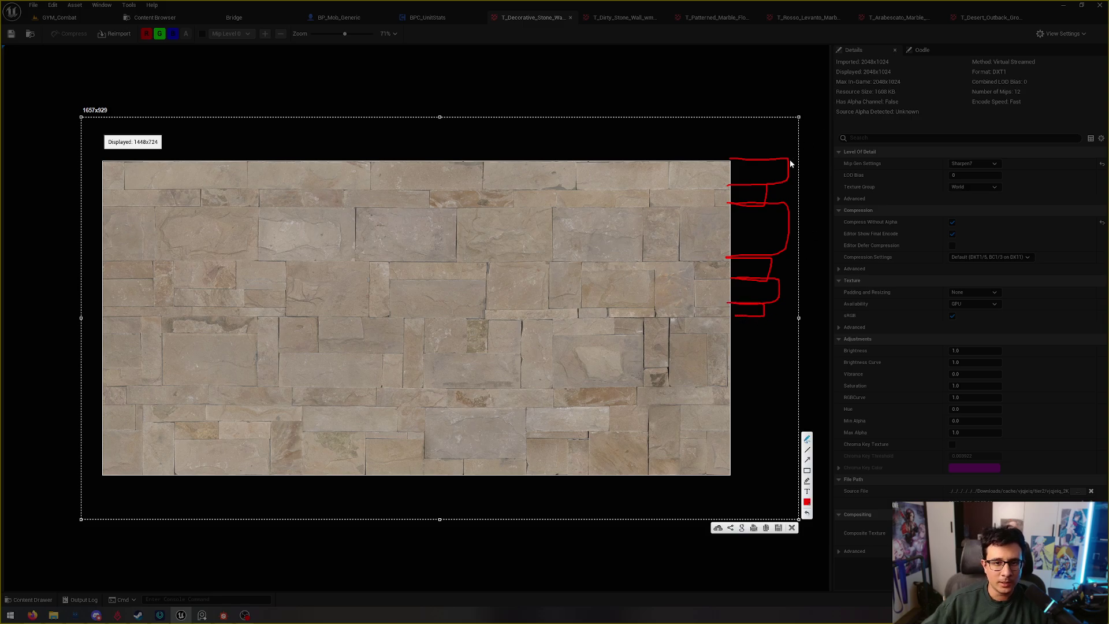
mouse_move(789, 159)
mouse_down()
mouse_move(847, 160)
mouse_move(855, 179)
mouse_move(788, 203)
mouse_up()
click(792, 529)
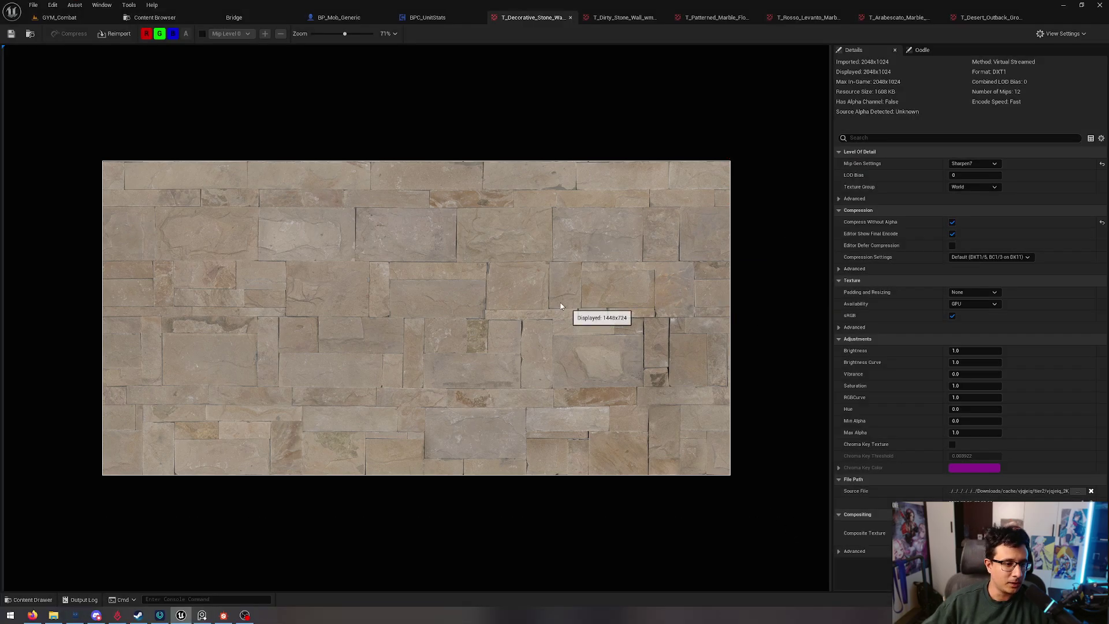
click(604, 20)
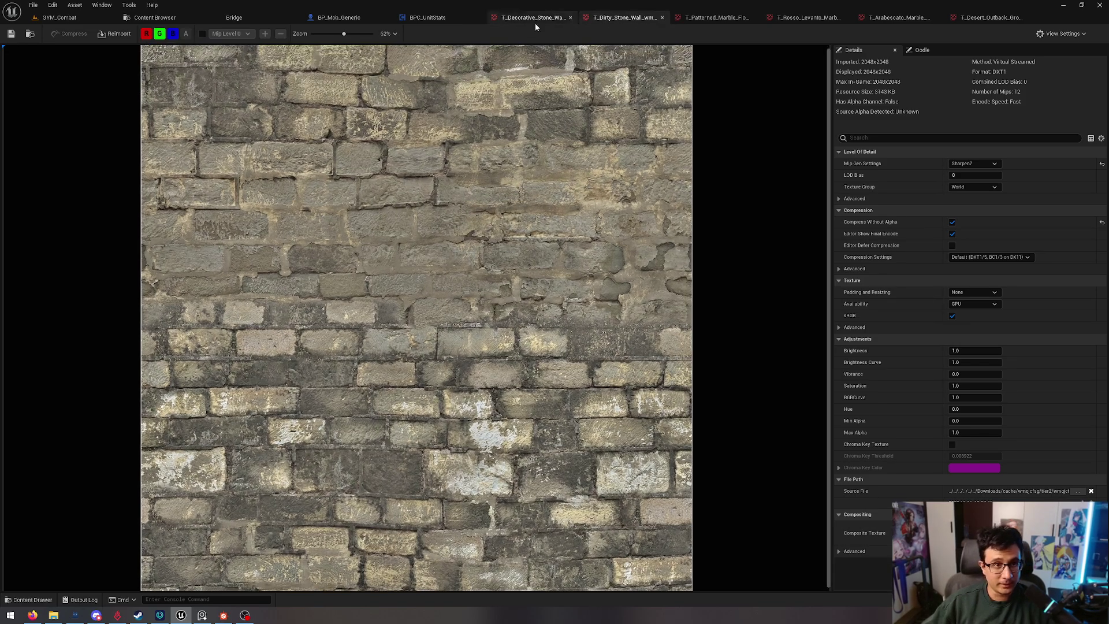
click(529, 17)
scroll(373, 277, up, 3)
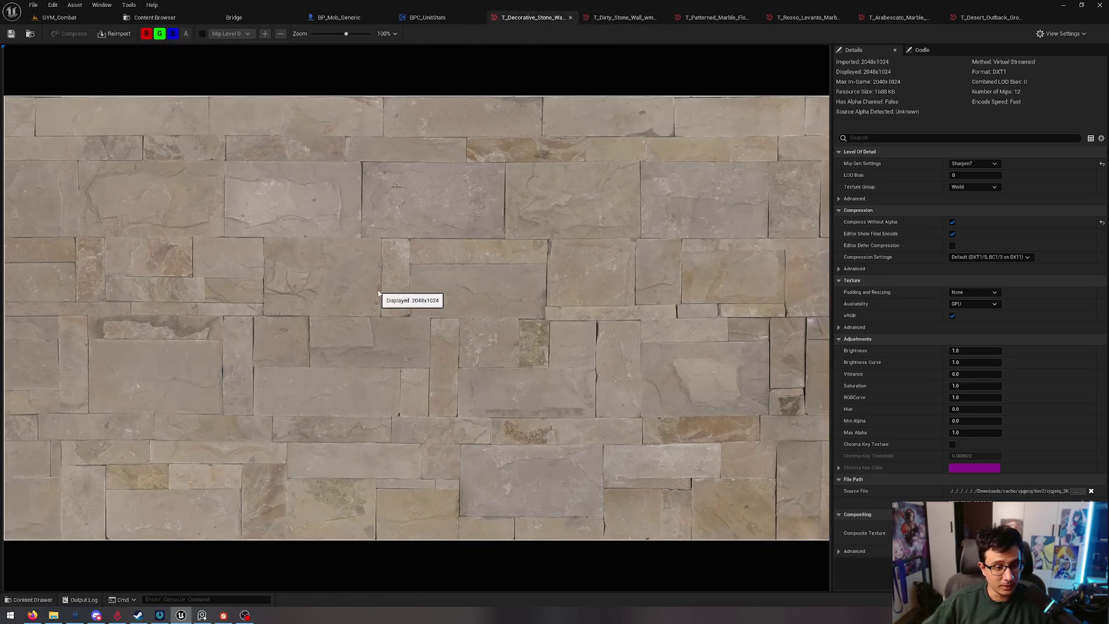
scroll(454, 236, down, 2)
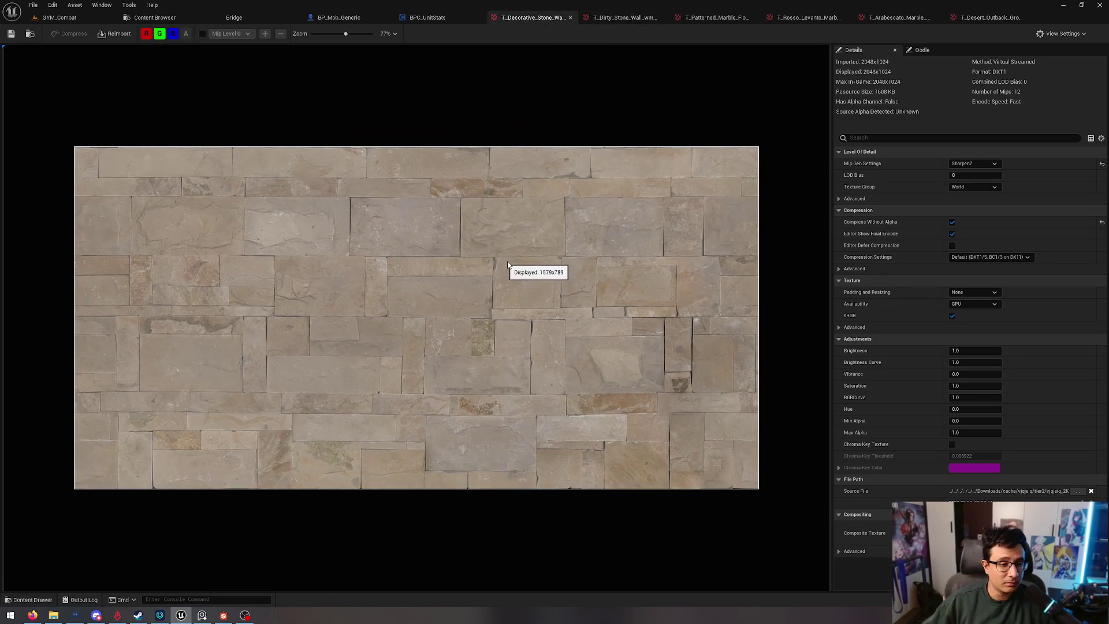
scroll(554, 174, up, 3)
scroll(575, 119, down, 3)
click(617, 16)
scroll(596, 151, down, 2)
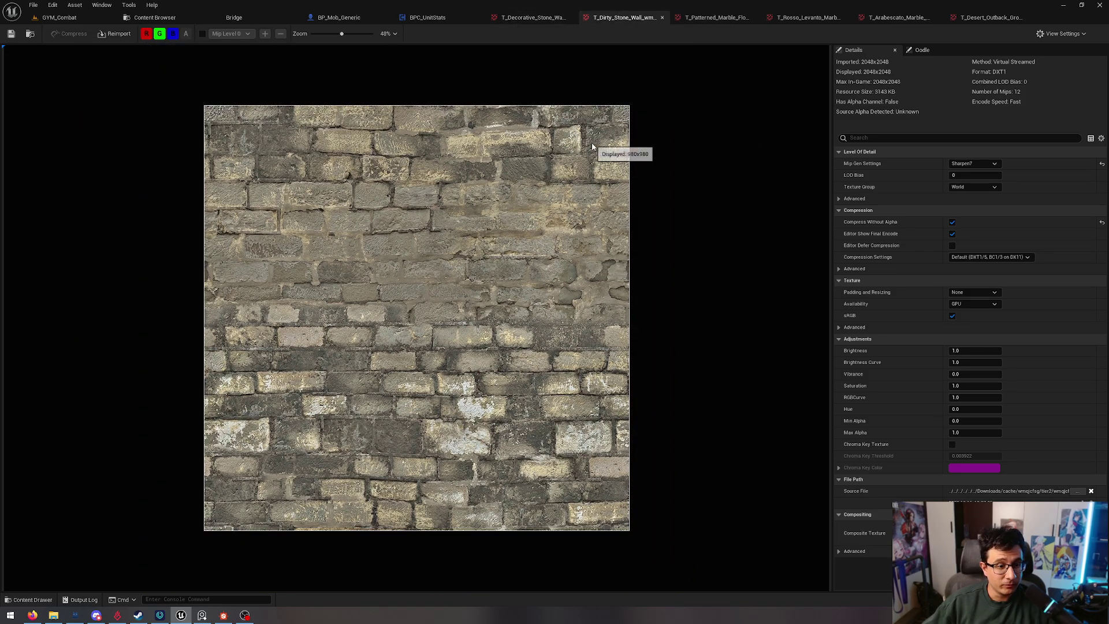
scroll(726, 206, up, 1)
scroll(742, 208, down, 1)
scroll(752, 202, up, 2)
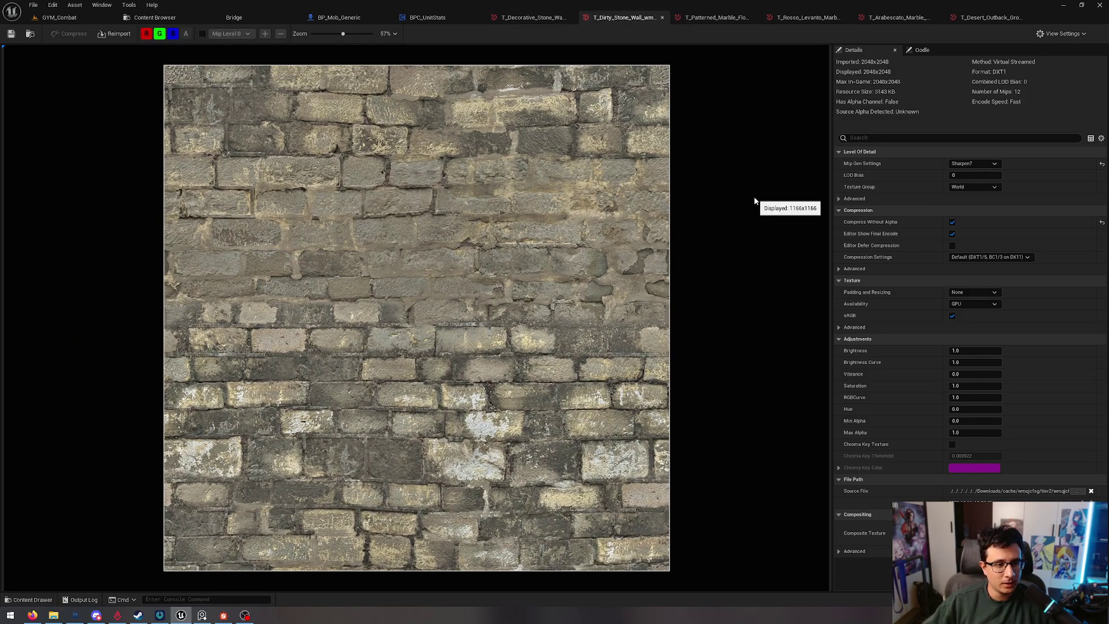
scroll(727, 205, down, 1)
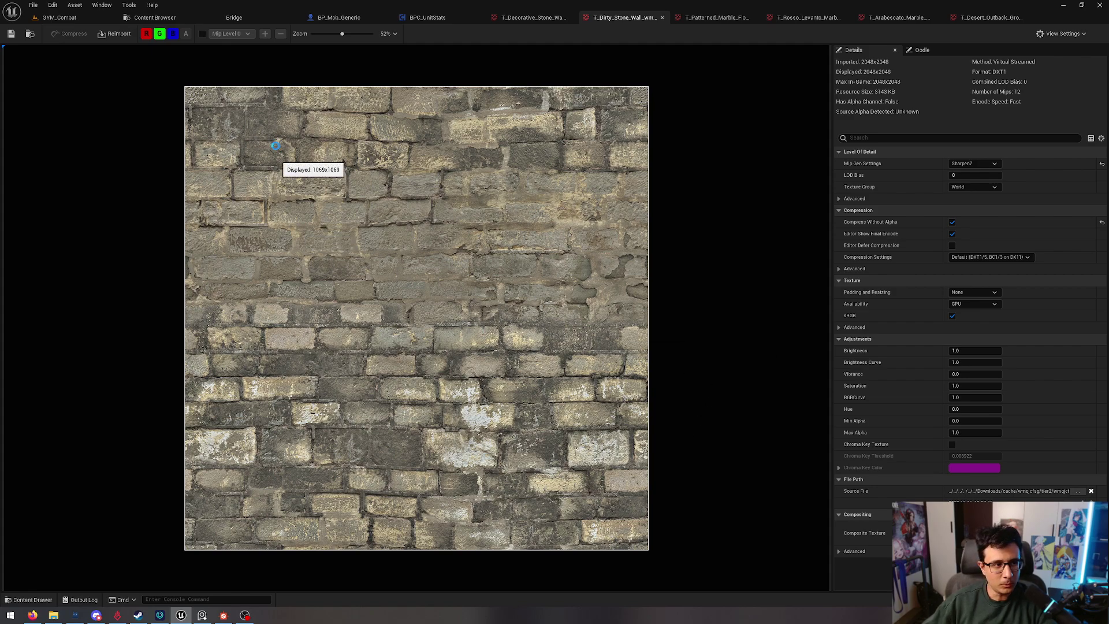
key(F1)
drag(133, 56, 801, 573)
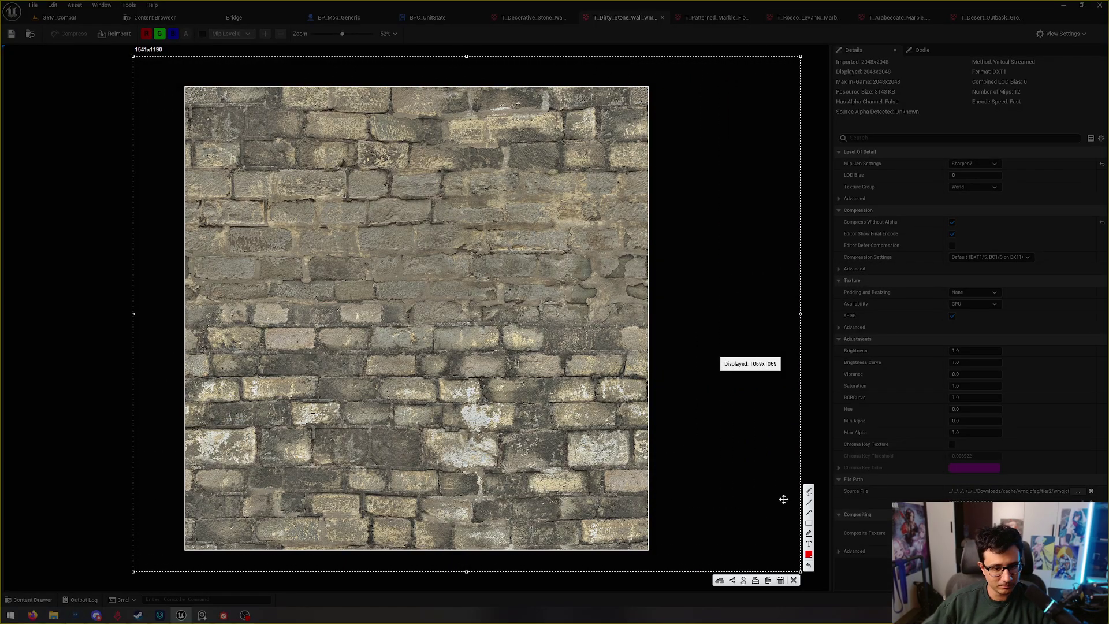
click(809, 492)
mouse_move(576, 441)
mouse_down()
mouse_move(353, 290)
mouse_move(205, 485)
mouse_move(567, 546)
mouse_move(570, 351)
mouse_move(362, 299)
mouse_up()
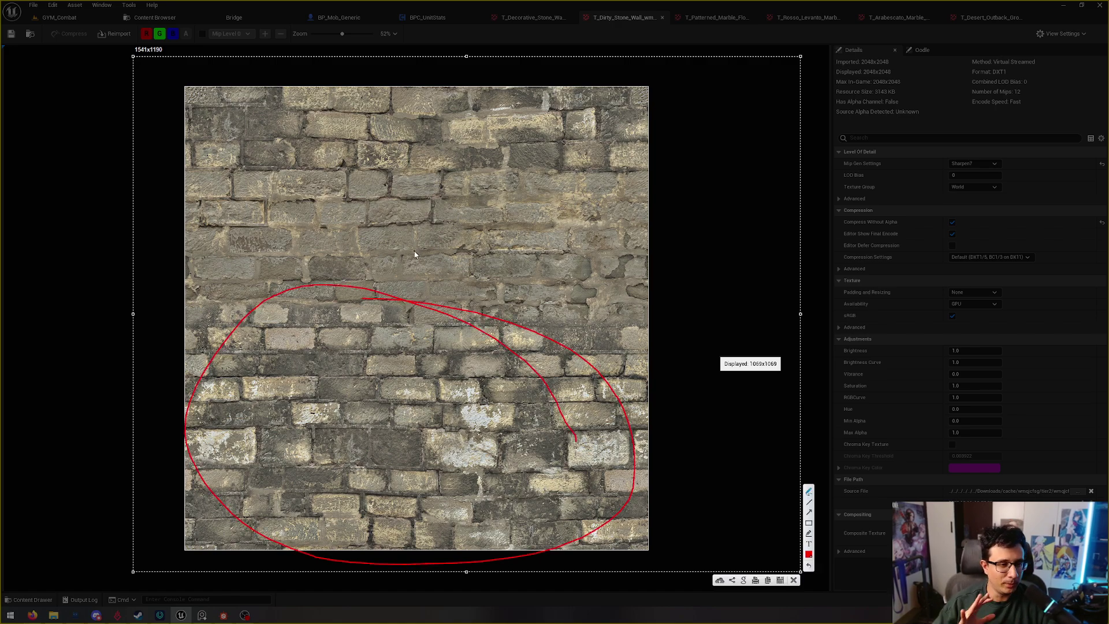
mouse_move(365, 249)
mouse_down()
mouse_move(410, 226)
mouse_move(415, 246)
mouse_move(373, 250)
mouse_move(424, 232)
mouse_move(462, 234)
mouse_move(481, 248)
mouse_move(417, 247)
mouse_move(422, 226)
mouse_move(410, 253)
mouse_move(325, 232)
mouse_move(303, 232)
mouse_move(308, 250)
mouse_move(355, 255)
mouse_move(286, 248)
mouse_move(293, 228)
mouse_move(319, 227)
mouse_move(362, 232)
mouse_move(304, 237)
mouse_move(317, 257)
mouse_move(485, 251)
mouse_move(445, 222)
mouse_move(289, 232)
mouse_up()
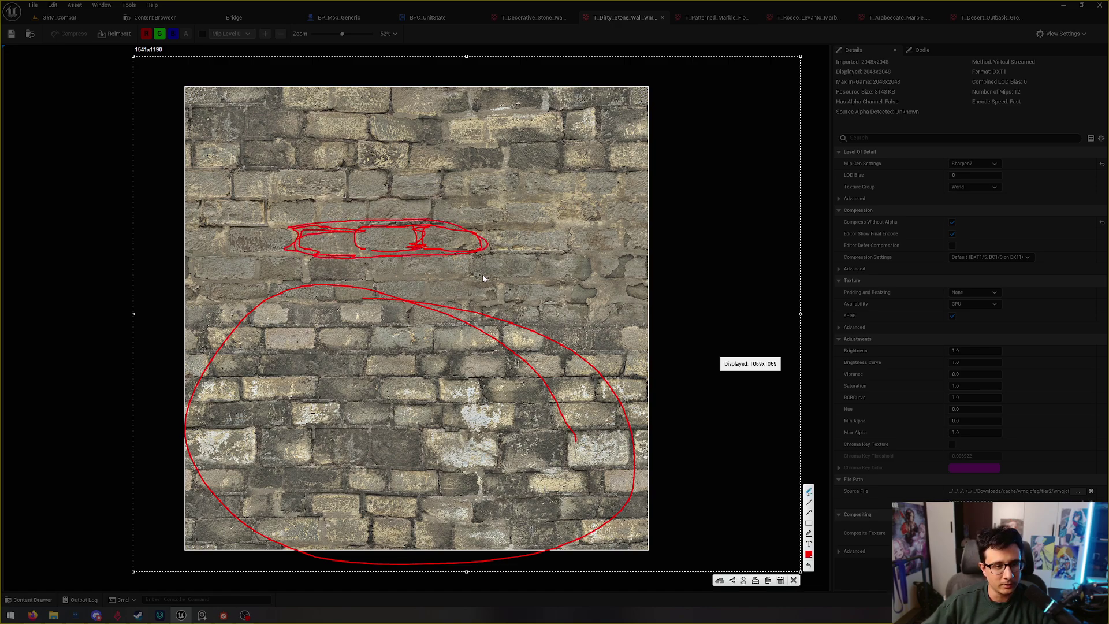
mouse_move(506, 275)
mouse_down()
mouse_move(380, 269)
mouse_move(394, 252)
mouse_move(463, 250)
mouse_move(483, 252)
mouse_move(462, 278)
mouse_up()
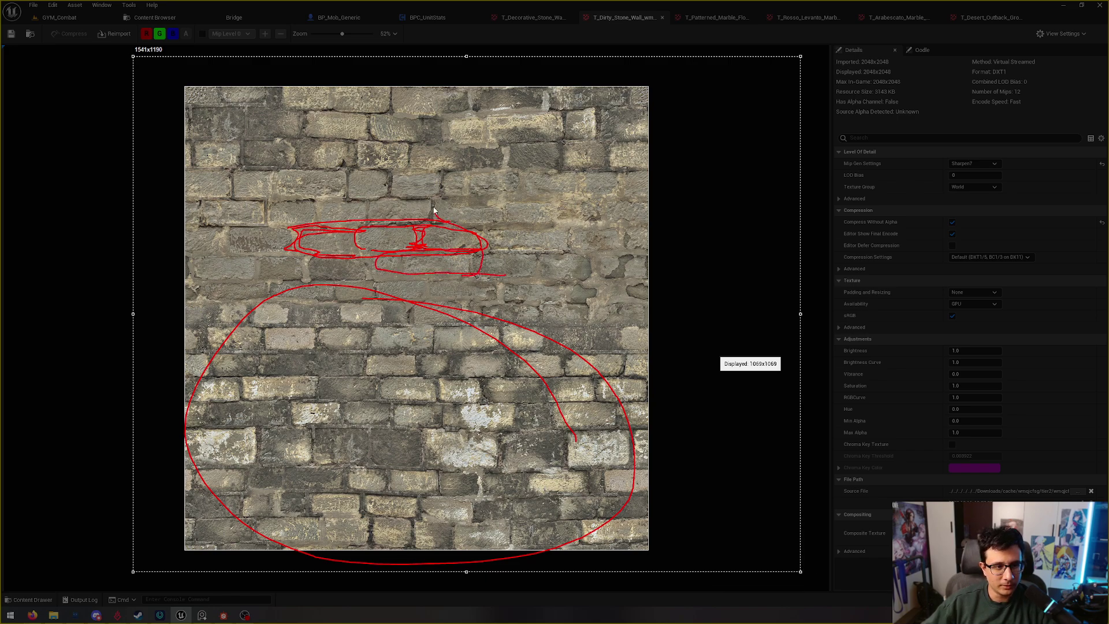
mouse_move(434, 209)
mouse_down()
mouse_move(556, 207)
mouse_move(531, 225)
mouse_move(439, 222)
mouse_move(459, 196)
mouse_move(556, 194)
mouse_up()
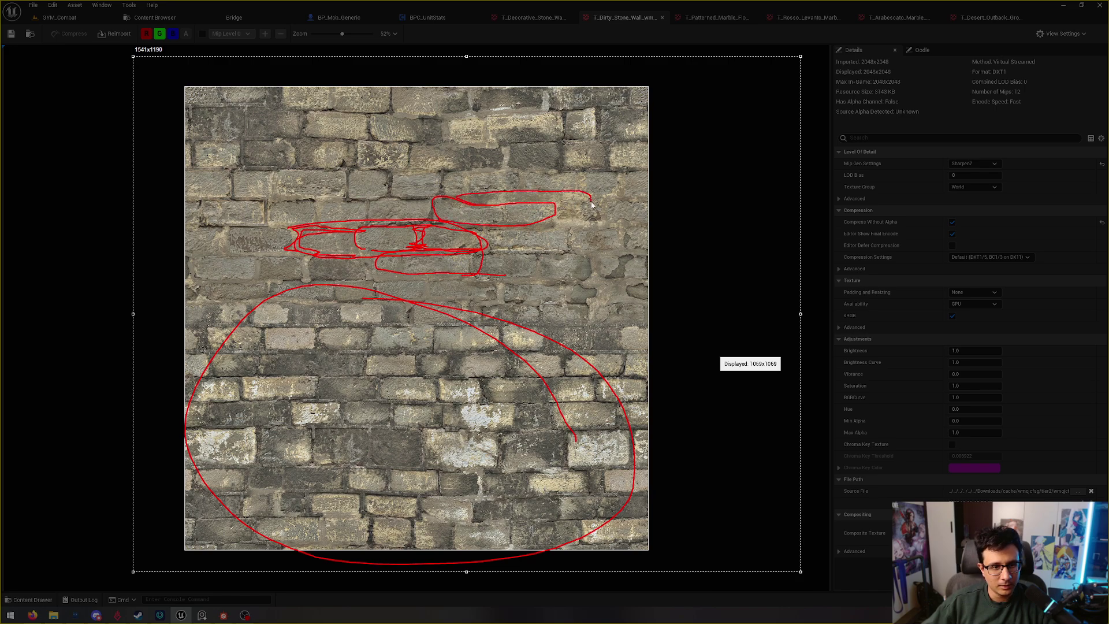
mouse_move(495, 211)
mouse_down()
mouse_move(512, 217)
mouse_move(532, 178)
mouse_move(598, 174)
mouse_up()
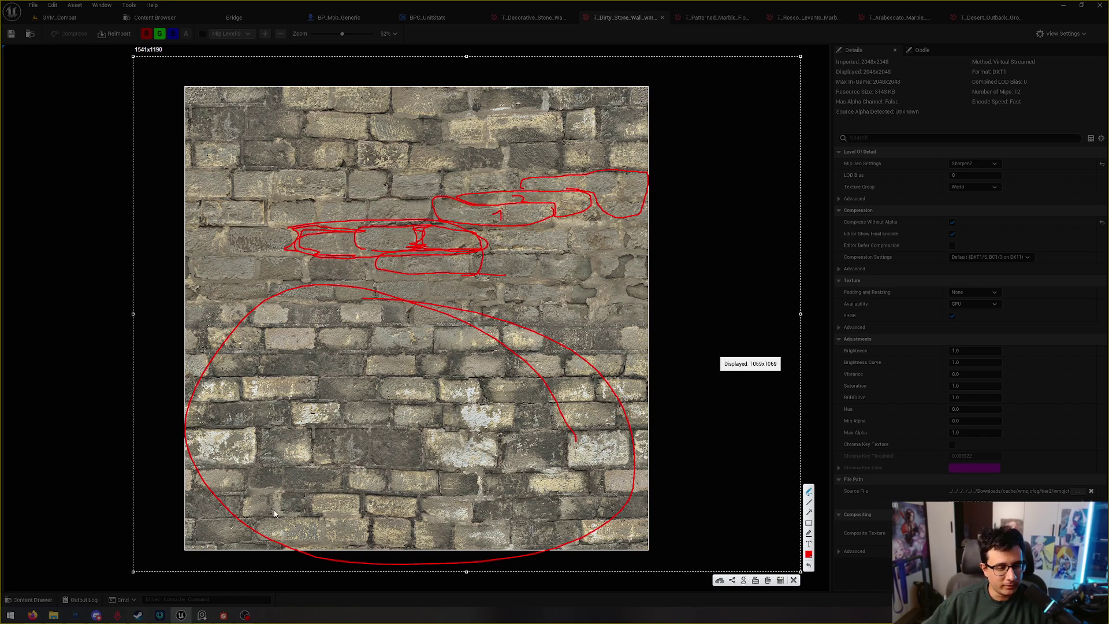
mouse_move(245, 397)
mouse_down()
mouse_move(246, 382)
mouse_move(316, 394)
mouse_move(301, 395)
mouse_move(357, 381)
mouse_move(355, 402)
mouse_move(434, 383)
mouse_move(379, 398)
mouse_move(345, 425)
mouse_move(387, 417)
mouse_move(342, 403)
mouse_move(331, 427)
mouse_move(340, 404)
mouse_move(237, 410)
mouse_move(286, 404)
mouse_up()
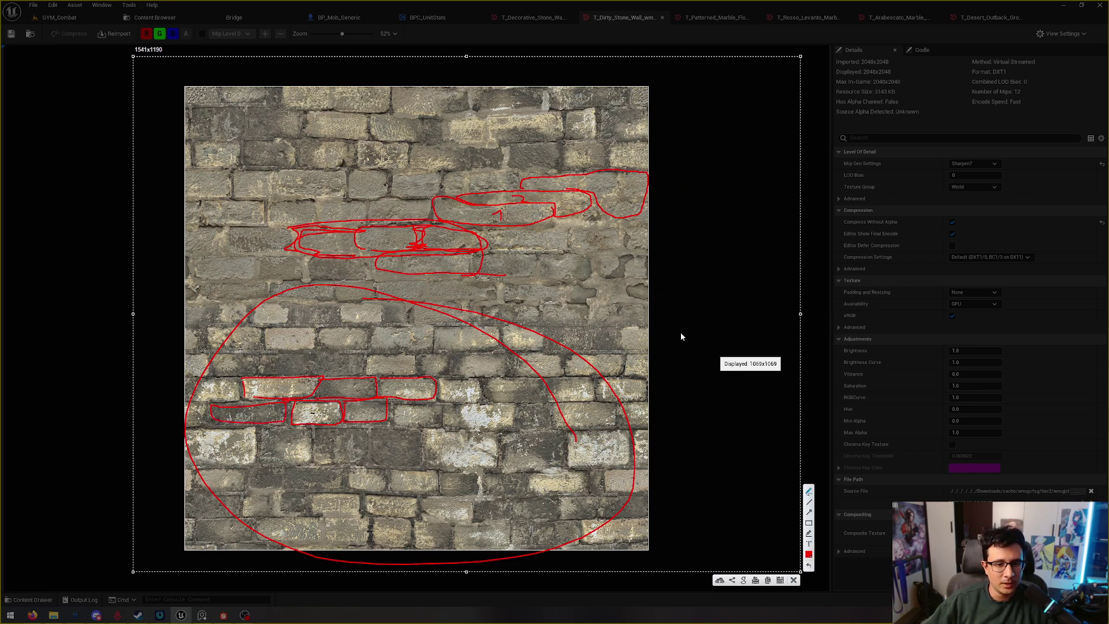
click(793, 579)
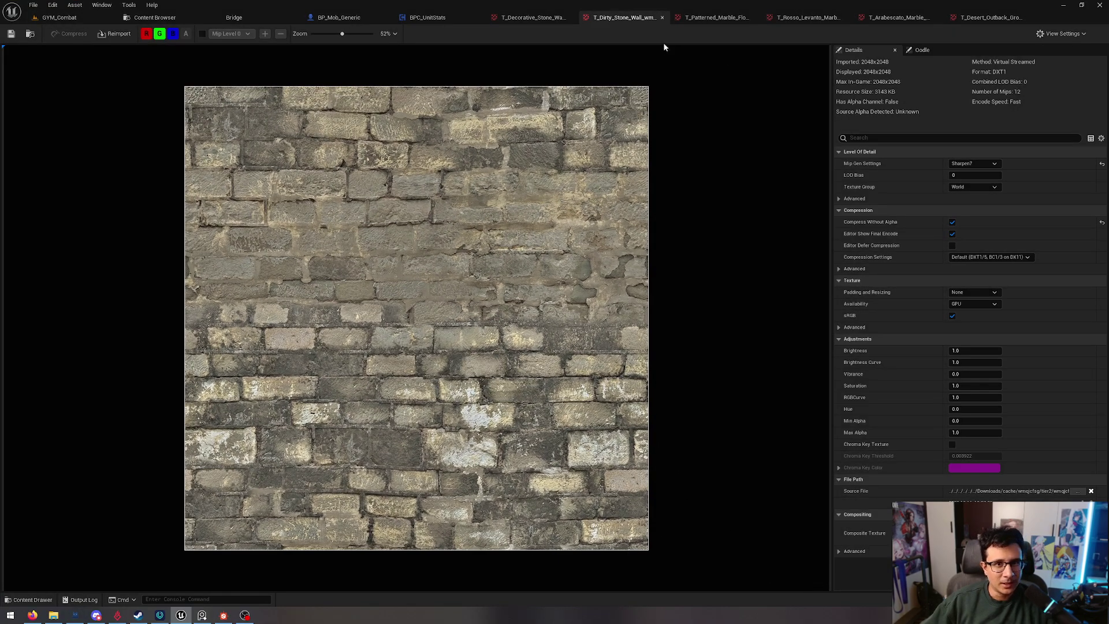
- Bring up the T_Patterned_Marble texture and zoom in and out on it
click(715, 17)
scroll(507, 277, down, 3)
scroll(456, 302, up, 2)
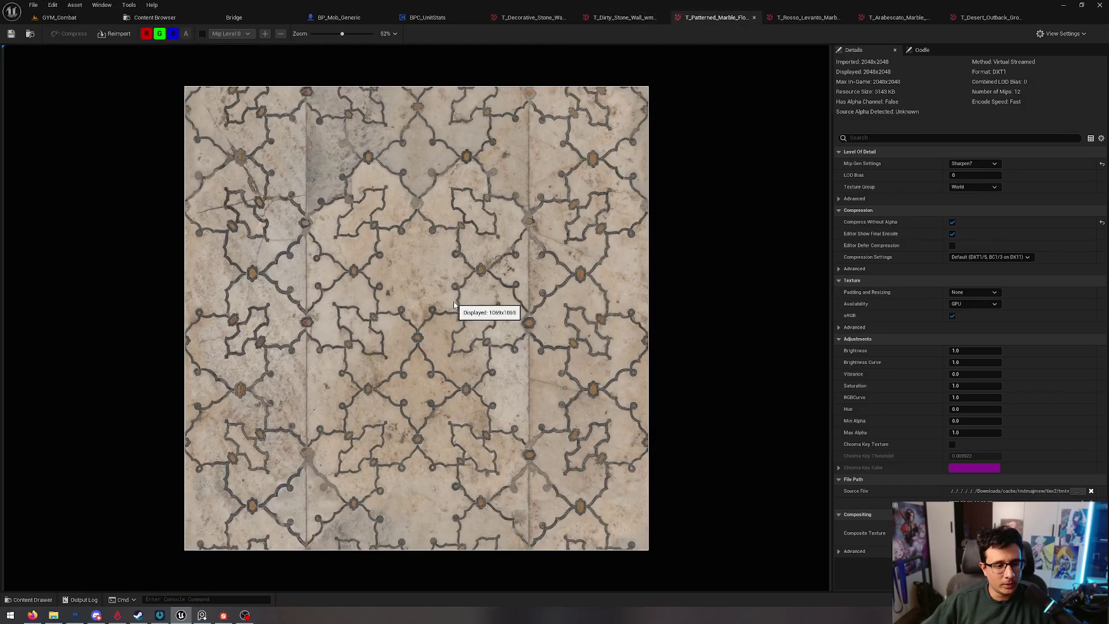
scroll(568, 202, down, 1)
scroll(606, 249, up, 2)
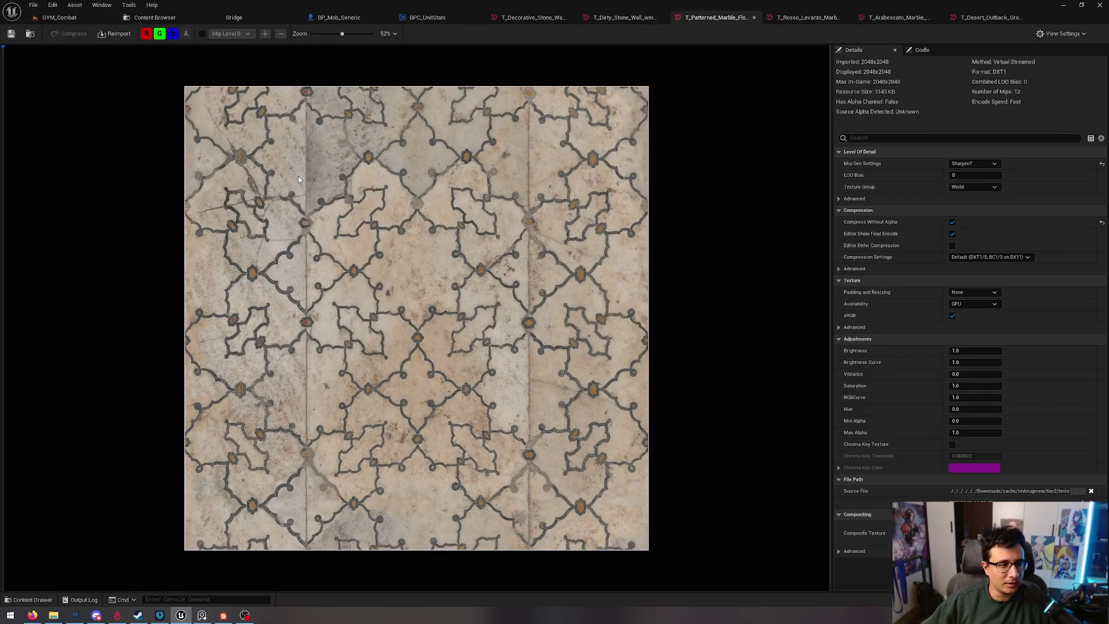
- Show the T_Rosso_Levanto_Marble texture zoomed to about 48%
click(807, 17)
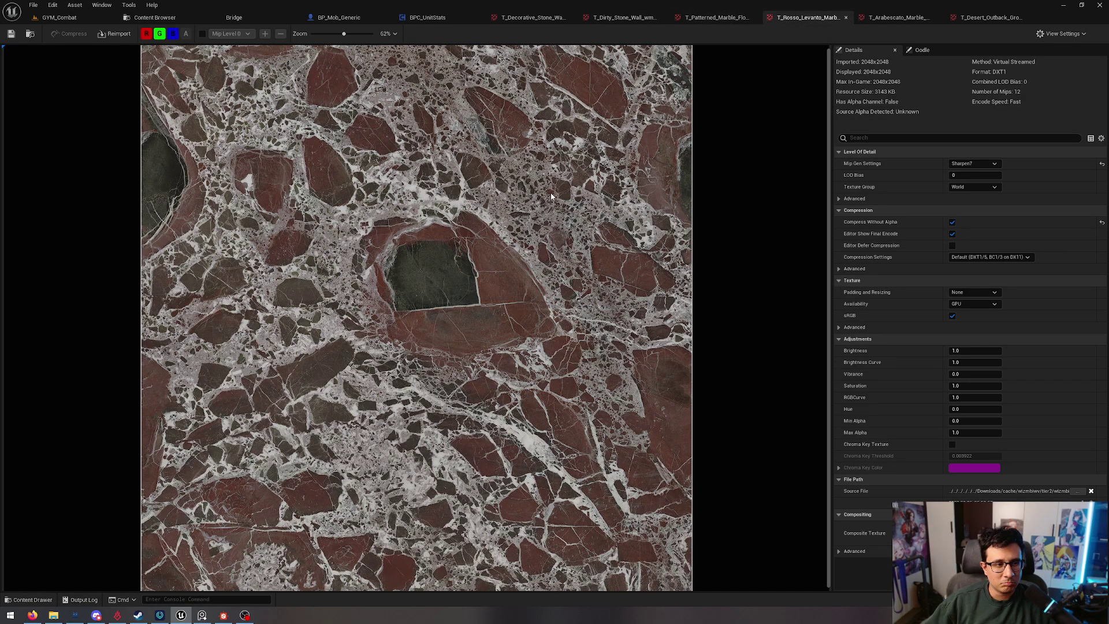
scroll(552, 197, down, 3)
scroll(616, 240, up, 2)
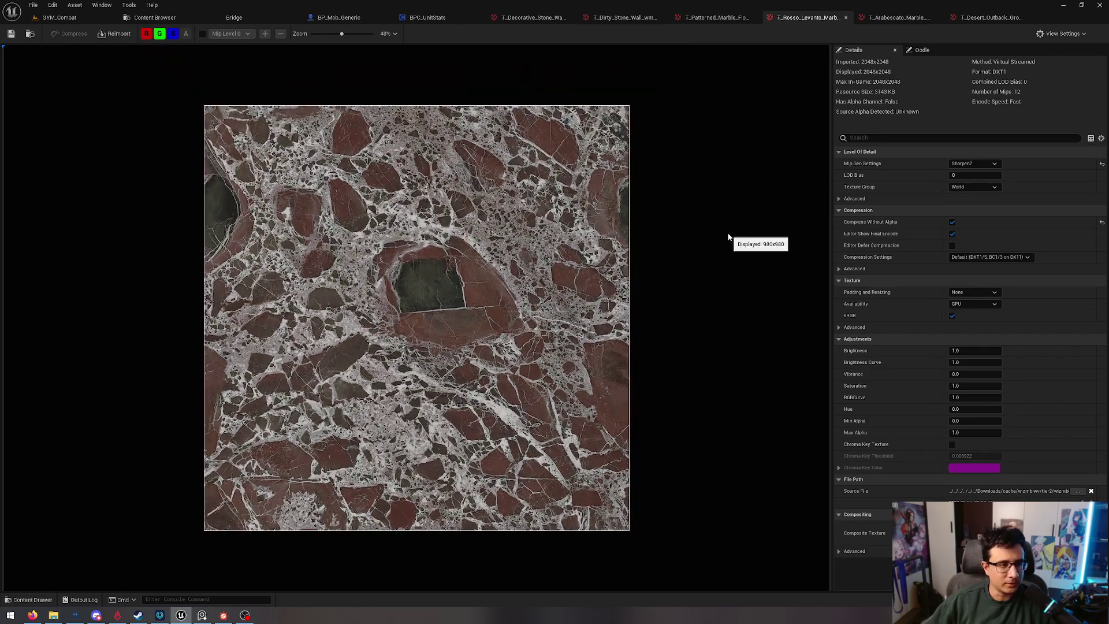
scroll(732, 237, up, 1)
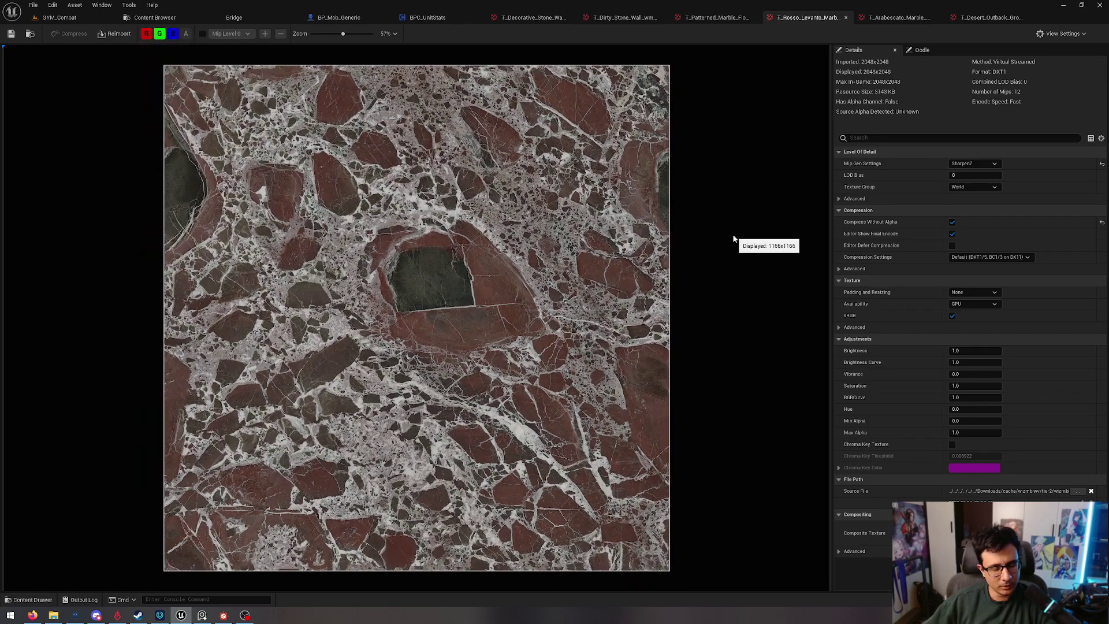
scroll(734, 239, down, 1)
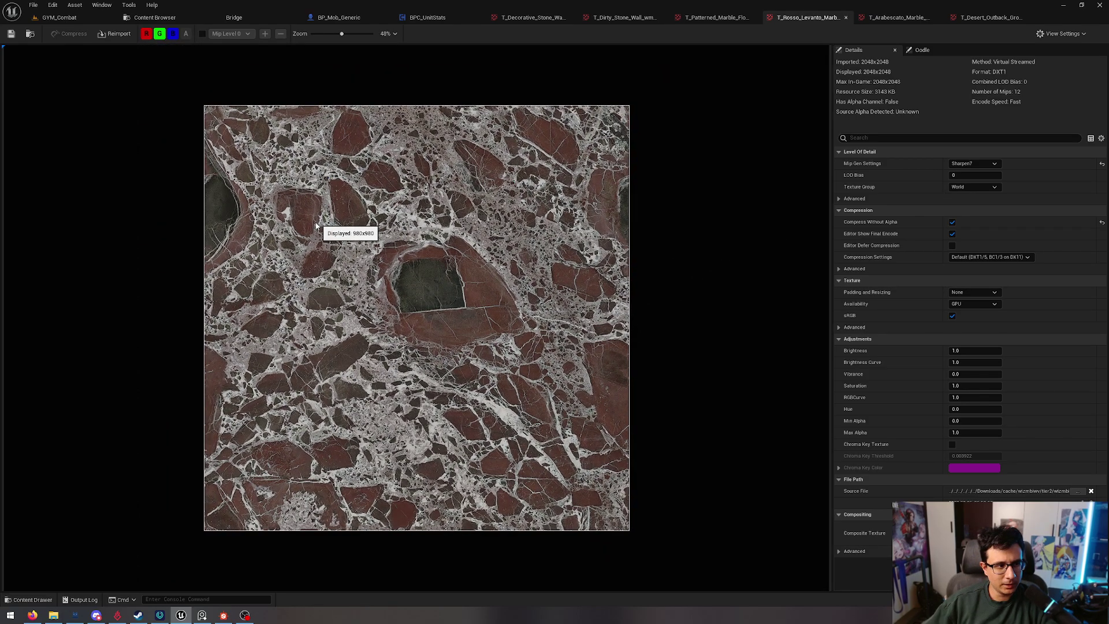
- Capture the red marble texture and draw a red curve beside its right edge
key(ctrl+Print)
drag(120, 62, 785, 565)
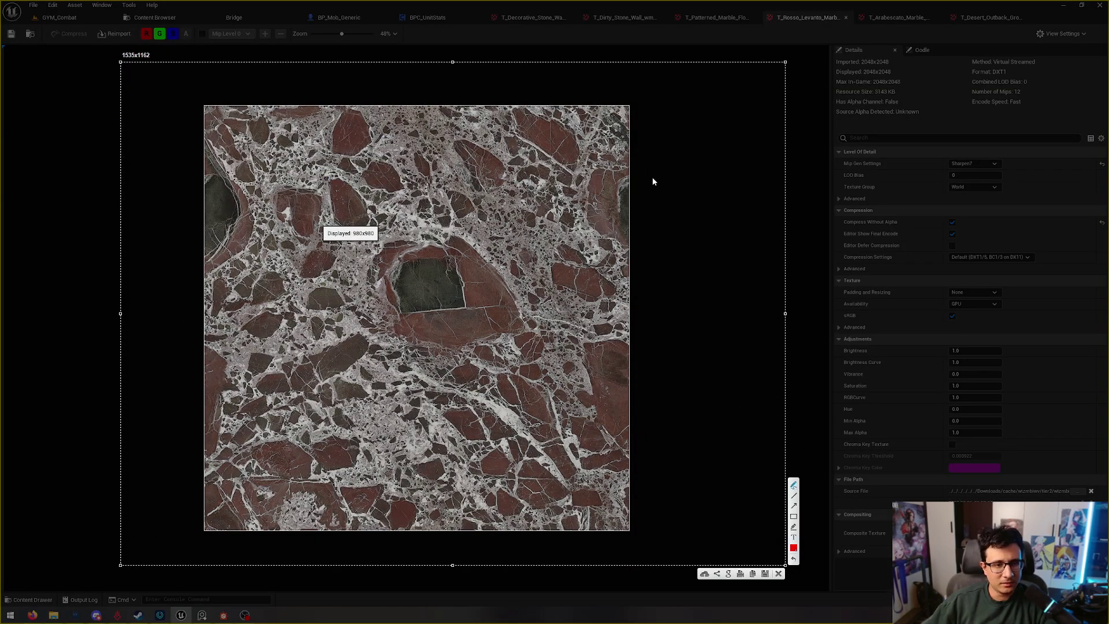
drag(635, 159, 670, 211)
drag(637, 253, 624, 245)
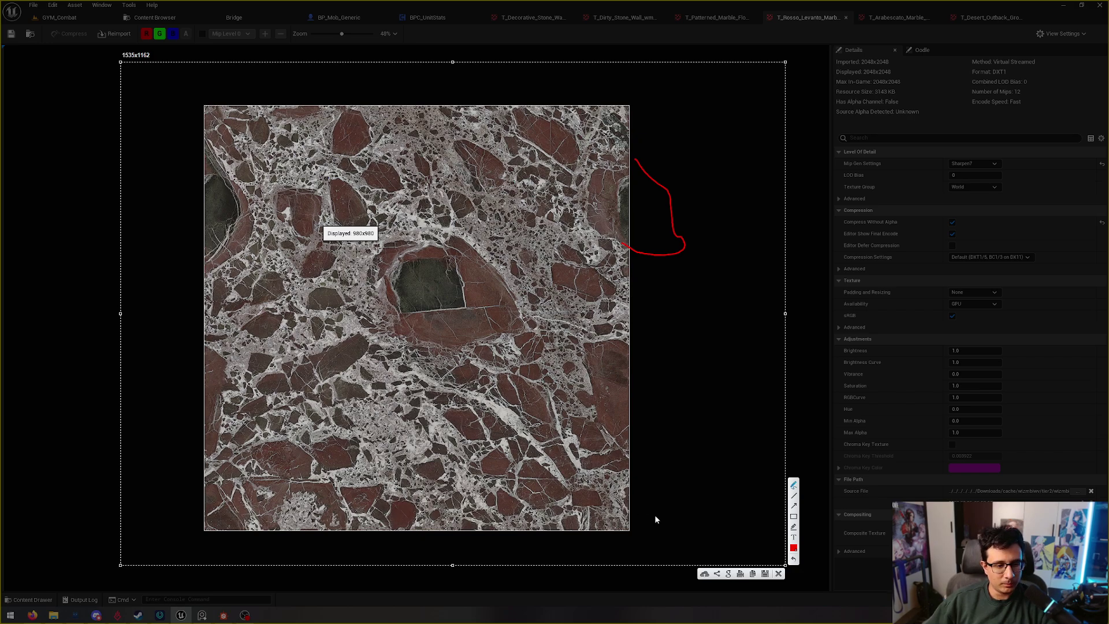
- Outline the marble's central, lower, top-left and upper-right stone fragments in red
mouse_move(426, 376)
mouse_down()
mouse_move(414, 381)
mouse_move(421, 374)
mouse_move(406, 357)
mouse_move(373, 353)
mouse_move(376, 365)
mouse_up()
mouse_move(307, 312)
mouse_down()
mouse_move(342, 297)
mouse_move(304, 305)
mouse_up()
mouse_move(407, 334)
mouse_down()
mouse_move(383, 311)
mouse_move(402, 240)
mouse_move(501, 272)
mouse_move(516, 324)
mouse_move(410, 336)
mouse_move(438, 312)
mouse_move(458, 331)
mouse_up()
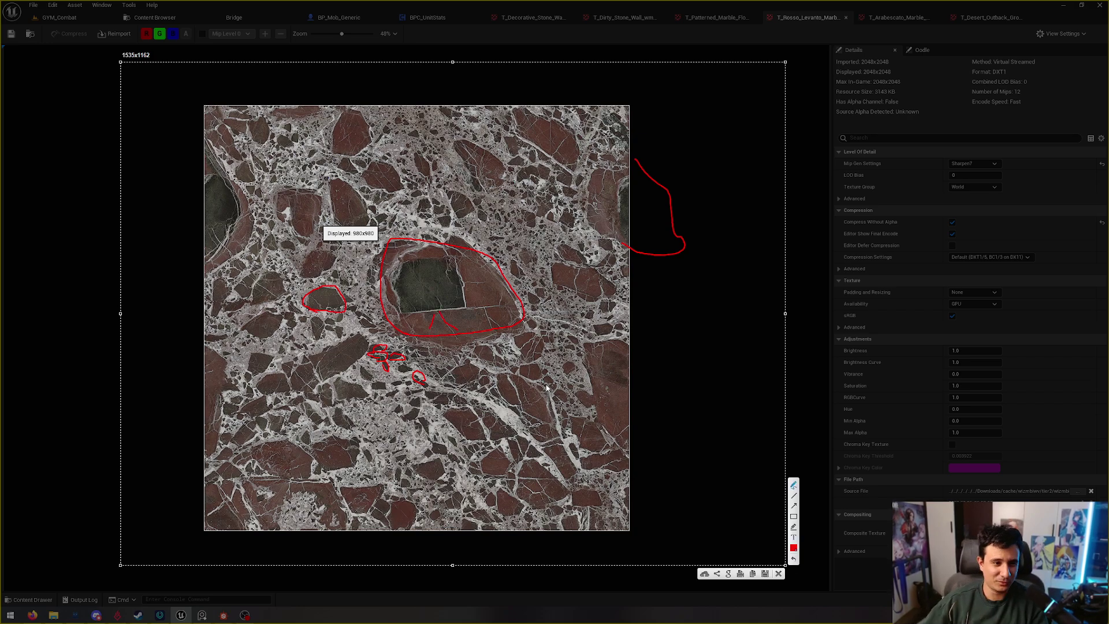
mouse_move(580, 475)
mouse_down()
mouse_move(546, 377)
mouse_move(505, 370)
mouse_move(522, 439)
mouse_move(572, 494)
mouse_up()
mouse_move(292, 386)
mouse_down()
mouse_move(332, 348)
mouse_move(255, 379)
mouse_up()
mouse_move(364, 220)
mouse_down()
mouse_move(334, 218)
mouse_move(363, 252)
mouse_move(370, 230)
mouse_up()
mouse_move(359, 118)
mouse_down()
mouse_move(332, 140)
mouse_move(373, 144)
mouse_move(360, 120)
mouse_up()
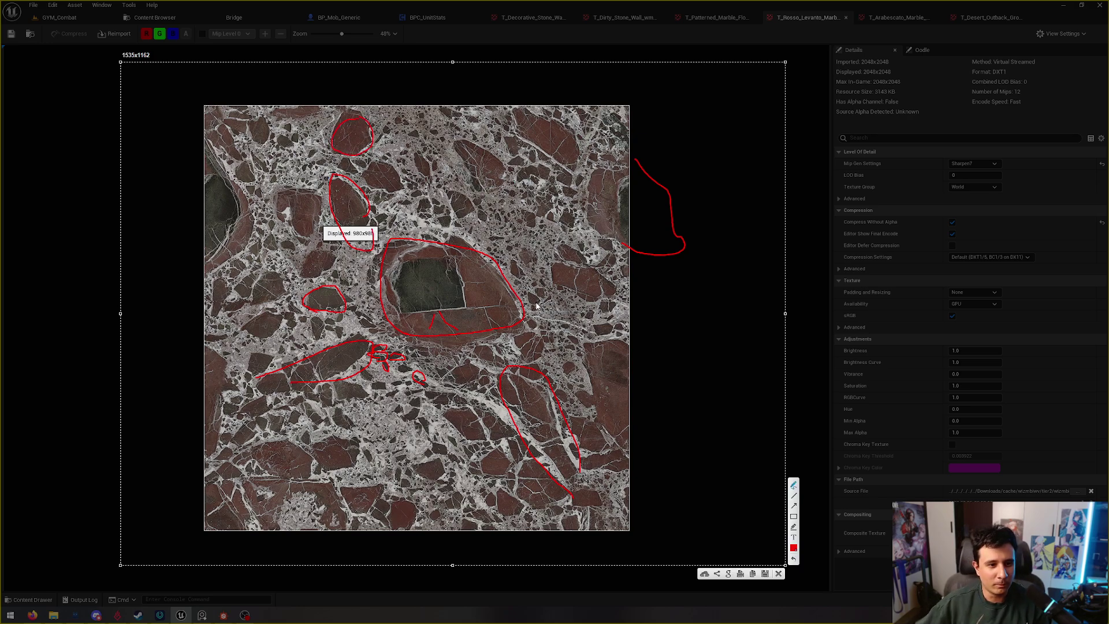
mouse_move(537, 306)
mouse_down()
mouse_move(537, 268)
mouse_move(606, 242)
mouse_move(574, 170)
mouse_move(494, 125)
mouse_up()
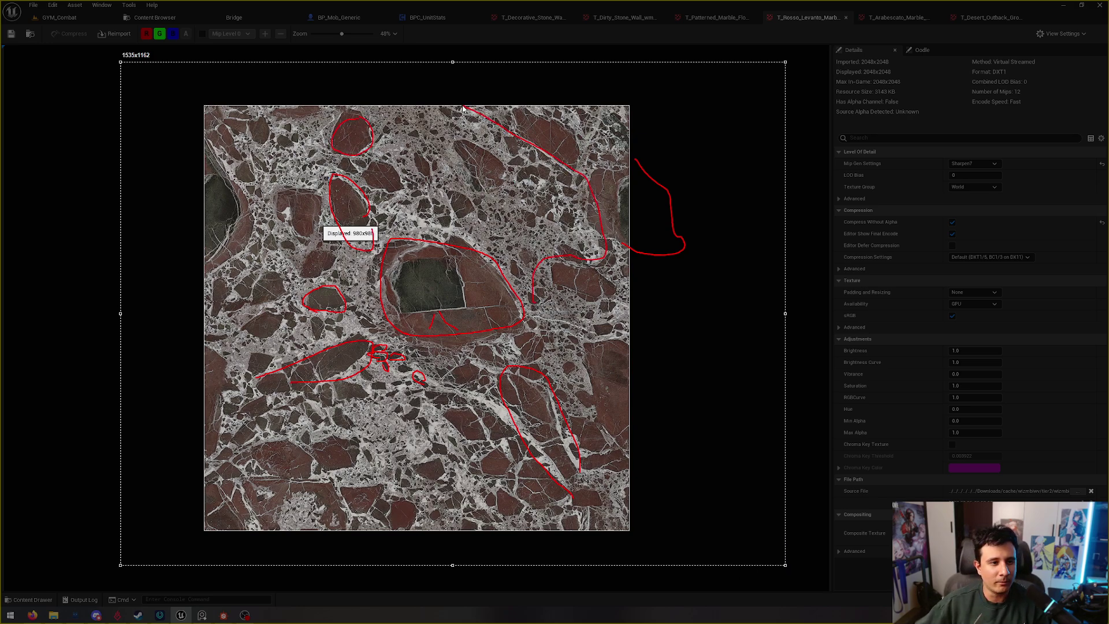
mouse_move(449, 156)
mouse_down()
mouse_move(445, 212)
mouse_move(481, 253)
mouse_up()
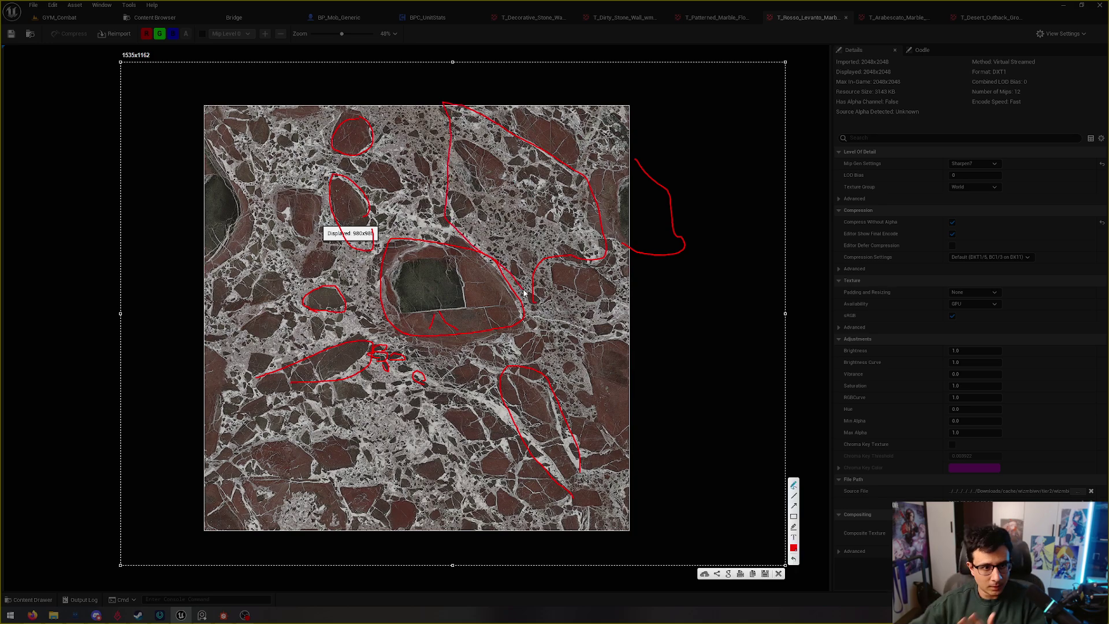
- Discard the markup and inspect the T_Arabescato_Marble tiles zoomed in and out
click(779, 574)
click(890, 17)
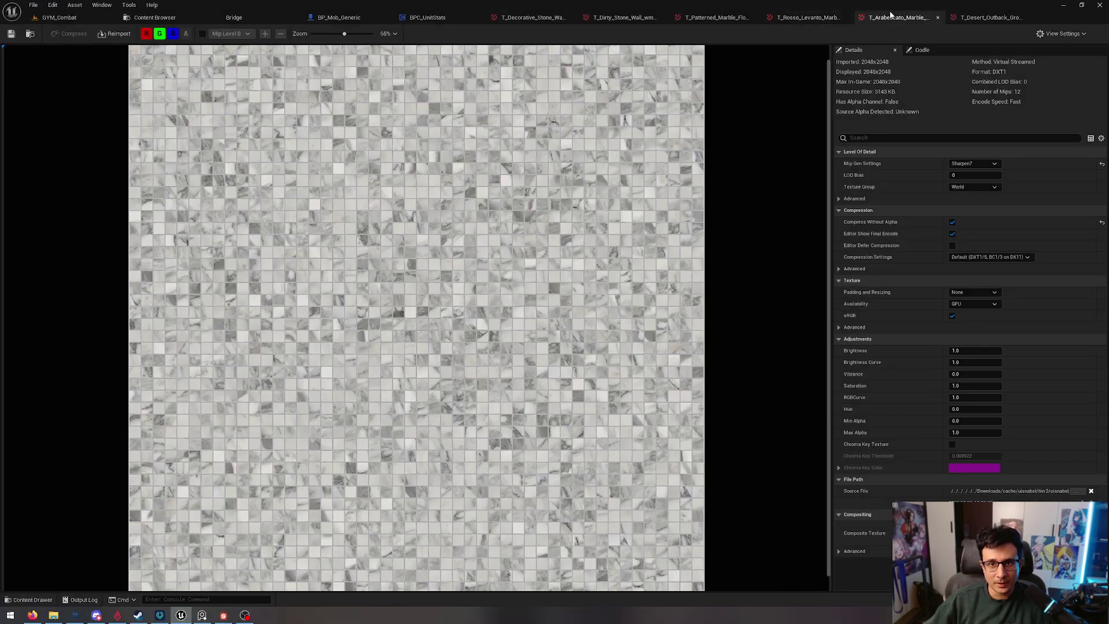
scroll(462, 212, down, 2)
scroll(445, 334, up, 4)
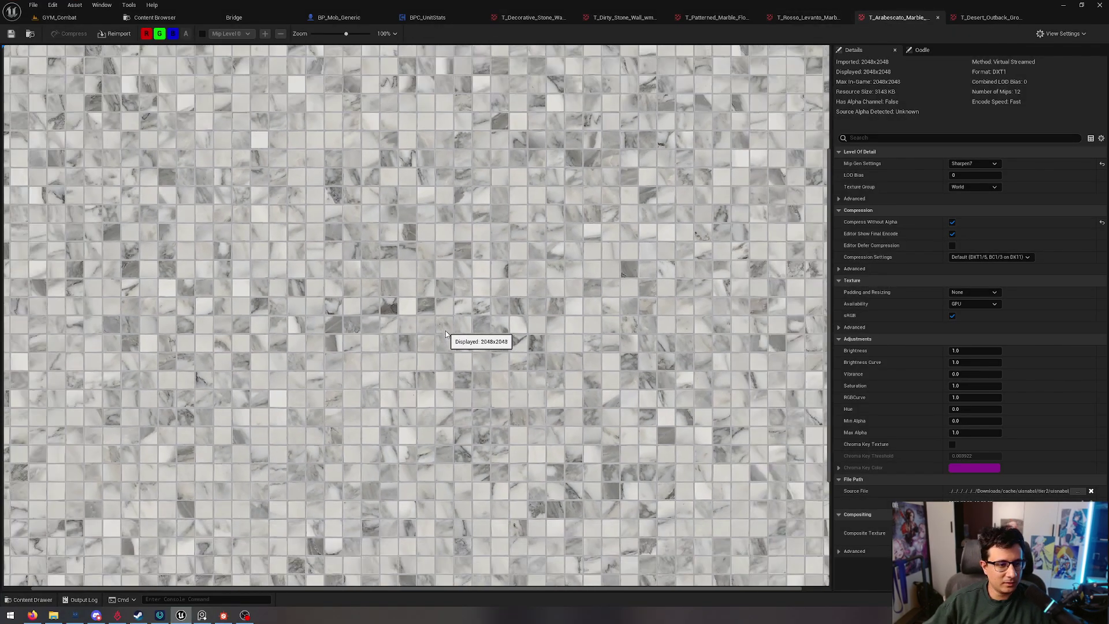
scroll(457, 314, down, 3)
scroll(470, 278, up, 2)
scroll(482, 260, down, 2)
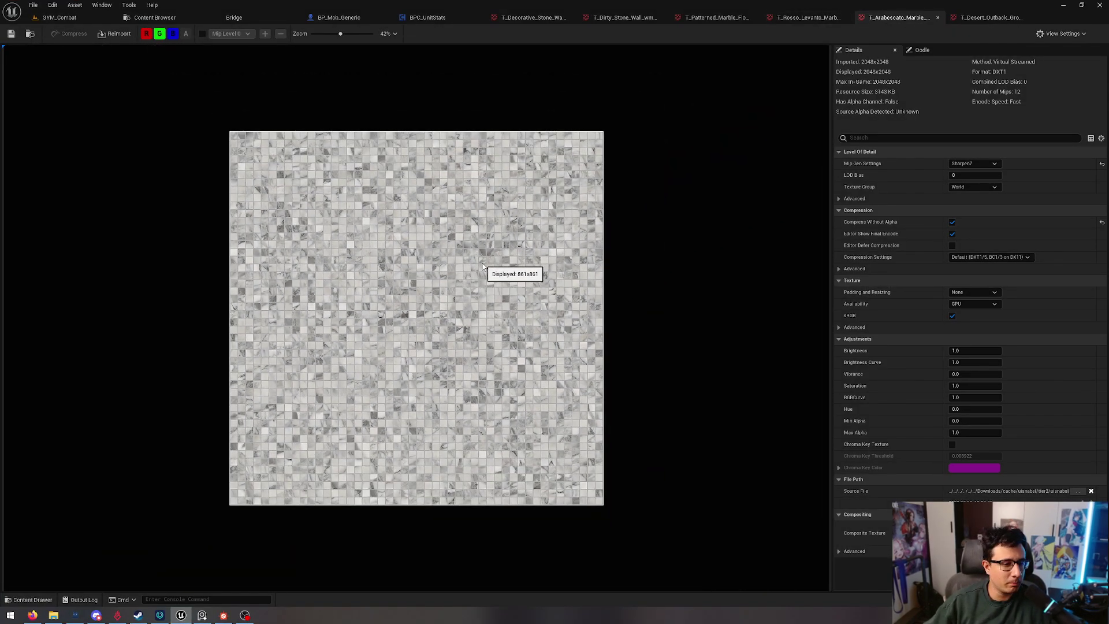
scroll(417, 245, up, 1)
scroll(480, 292, down, 2)
scroll(529, 302, up, 1)
- Show the T_Desert_Outback_Ground texture zoomed to 50%
click(989, 17)
scroll(502, 218, down, 2)
scroll(502, 219, up, 2)
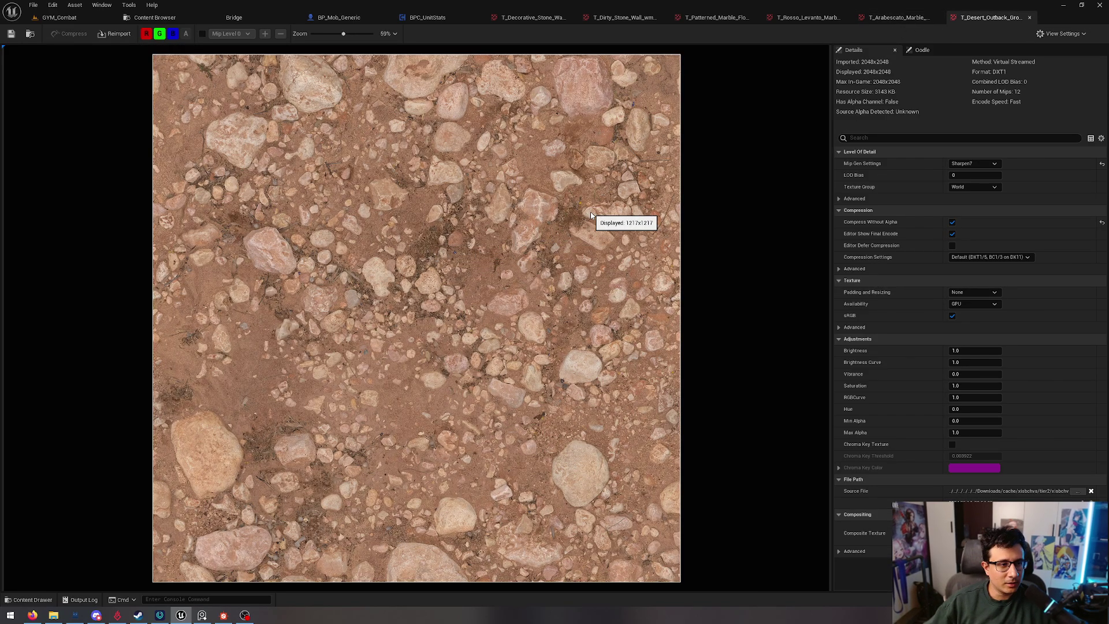
scroll(559, 247, down, 1)
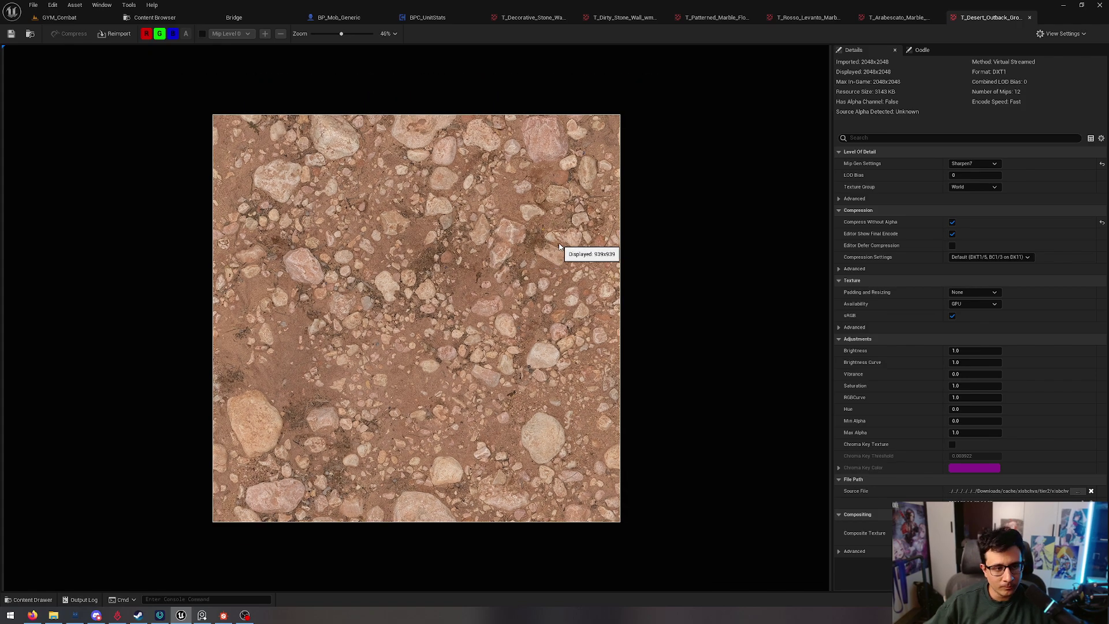
scroll(679, 198, up, 1)
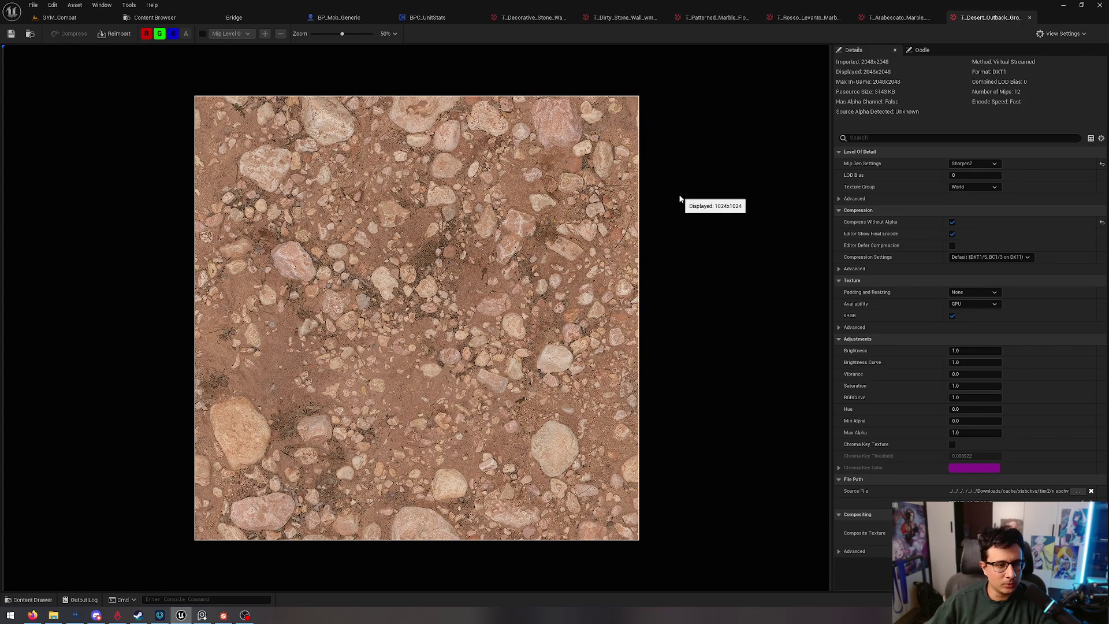
- Capture the desert ground texture, circle its pebbles and large bottom rock in red, then close
key(Print)
drag(119, 67, 677, 565)
mouse_move(546, 152)
mouse_down()
mouse_move(534, 115)
mouse_move(559, 97)
mouse_move(582, 137)
mouse_move(529, 146)
mouse_up()
mouse_move(452, 153)
mouse_down()
mouse_move(462, 118)
mouse_move(440, 125)
mouse_up()
mouse_move(461, 166)
mouse_down()
mouse_move(436, 151)
mouse_move(429, 170)
mouse_move(455, 171)
mouse_move(453, 157)
mouse_move(430, 192)
mouse_up()
drag(391, 227, 396, 230)
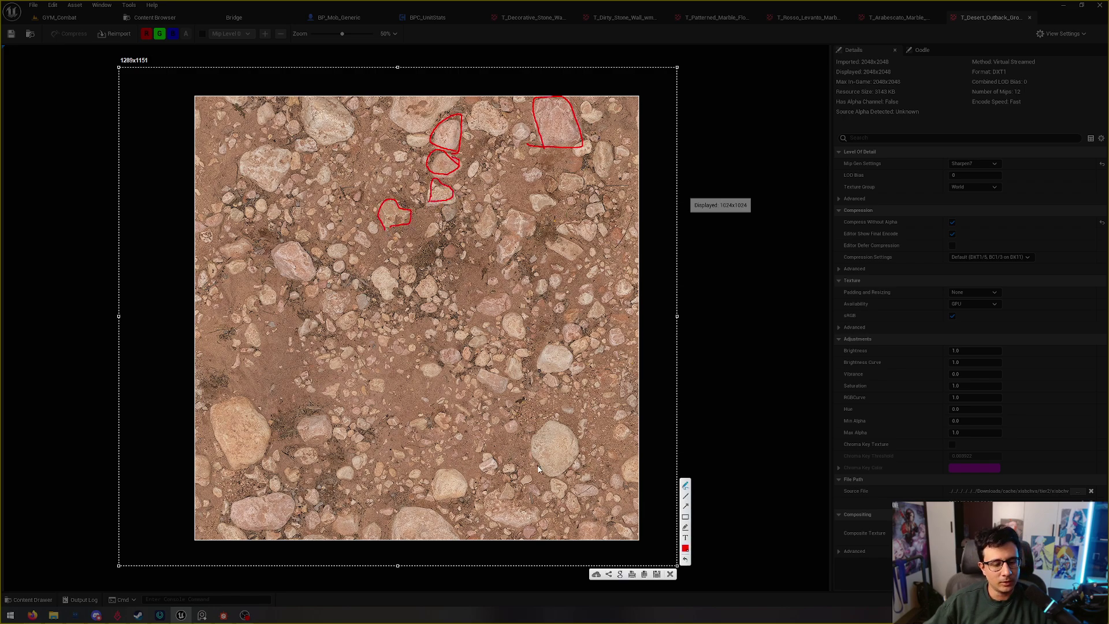
mouse_move(541, 428)
mouse_down()
mouse_move(579, 453)
mouse_move(560, 473)
mouse_move(526, 460)
mouse_up()
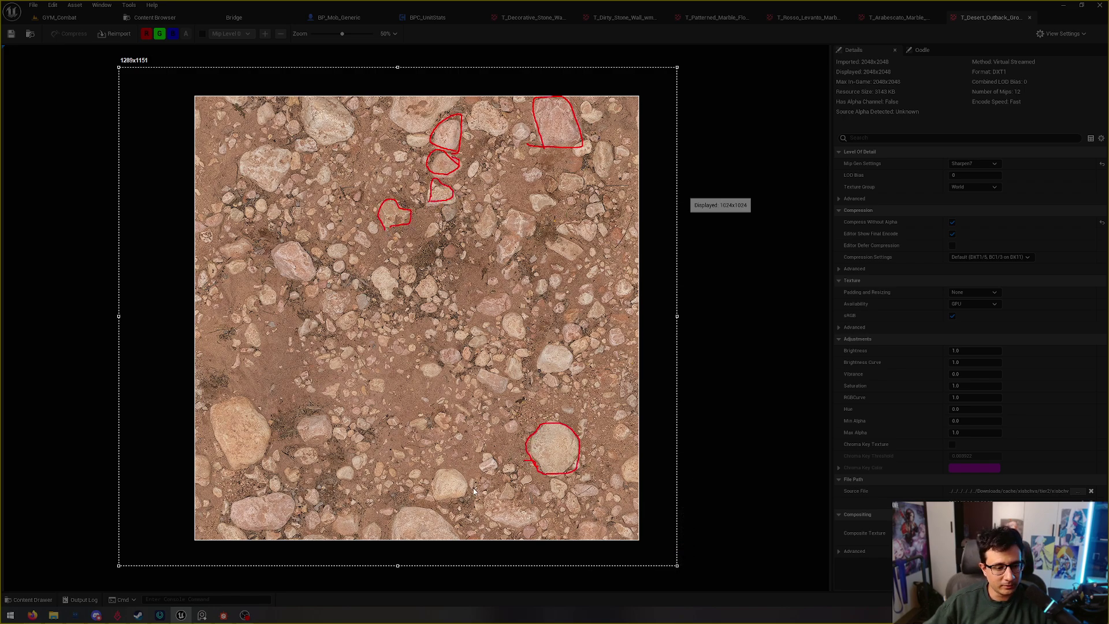
mouse_move(475, 490)
mouse_down()
mouse_move(460, 470)
mouse_move(437, 482)
mouse_move(458, 498)
mouse_up()
drag(440, 411, 432, 426)
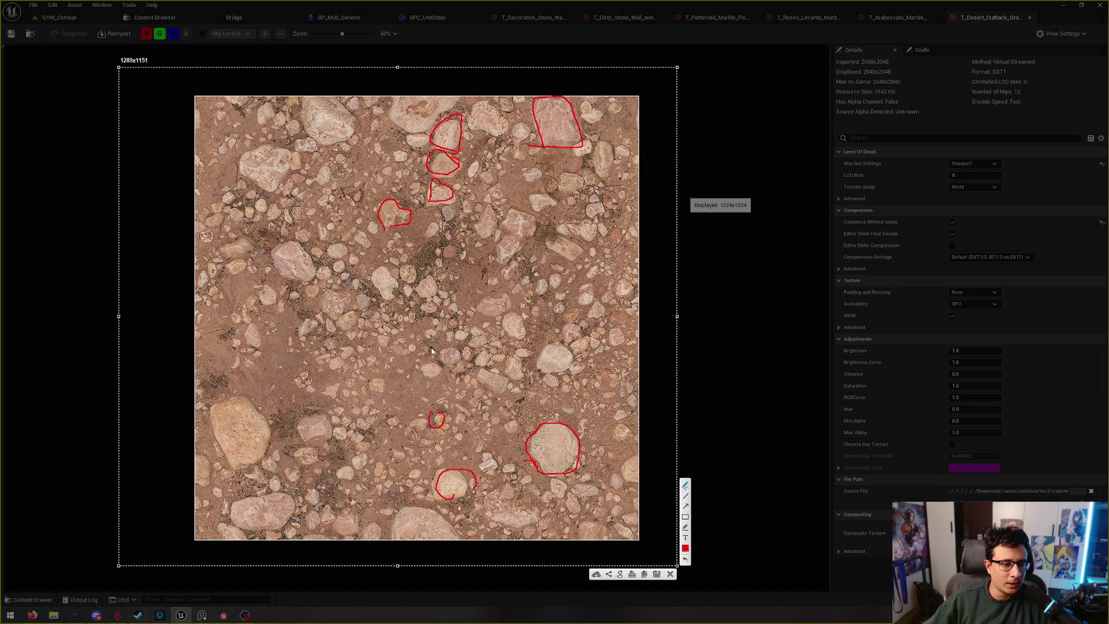
drag(433, 318, 441, 314)
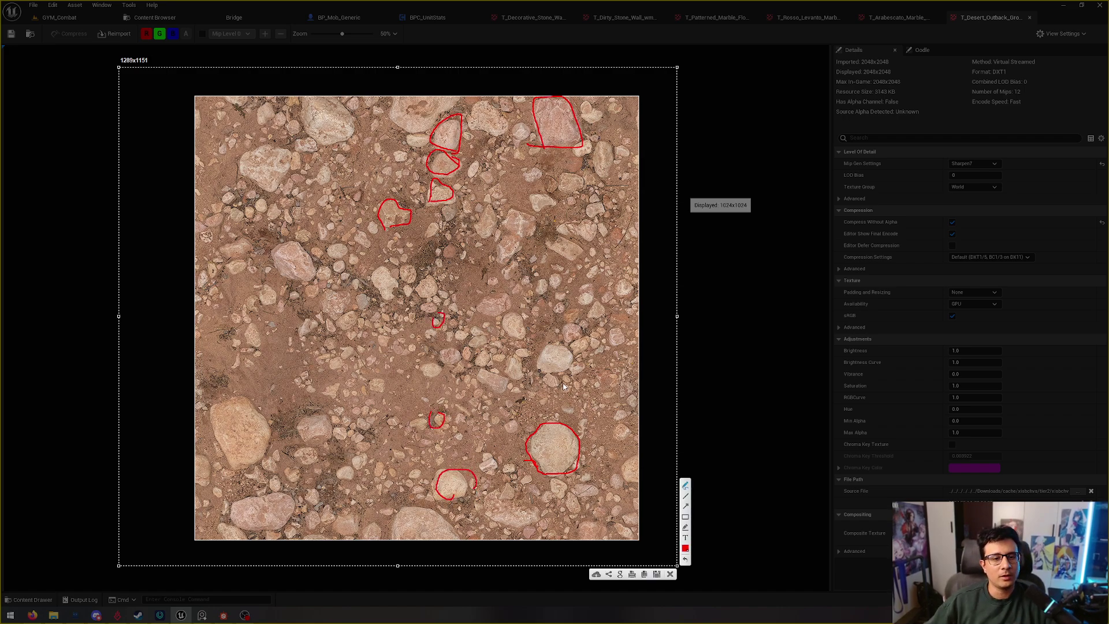
click(670, 574)
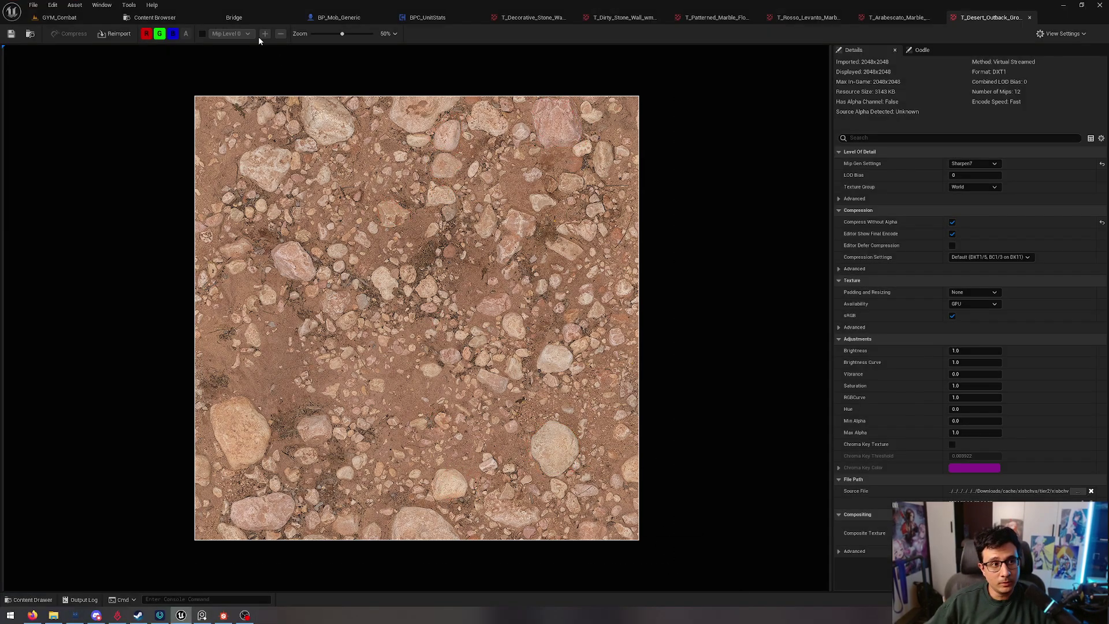
- Browse the Bridge Surfaces grid up and down, comparing rock and stone wall cards
click(234, 17)
scroll(726, 310, down, 1)
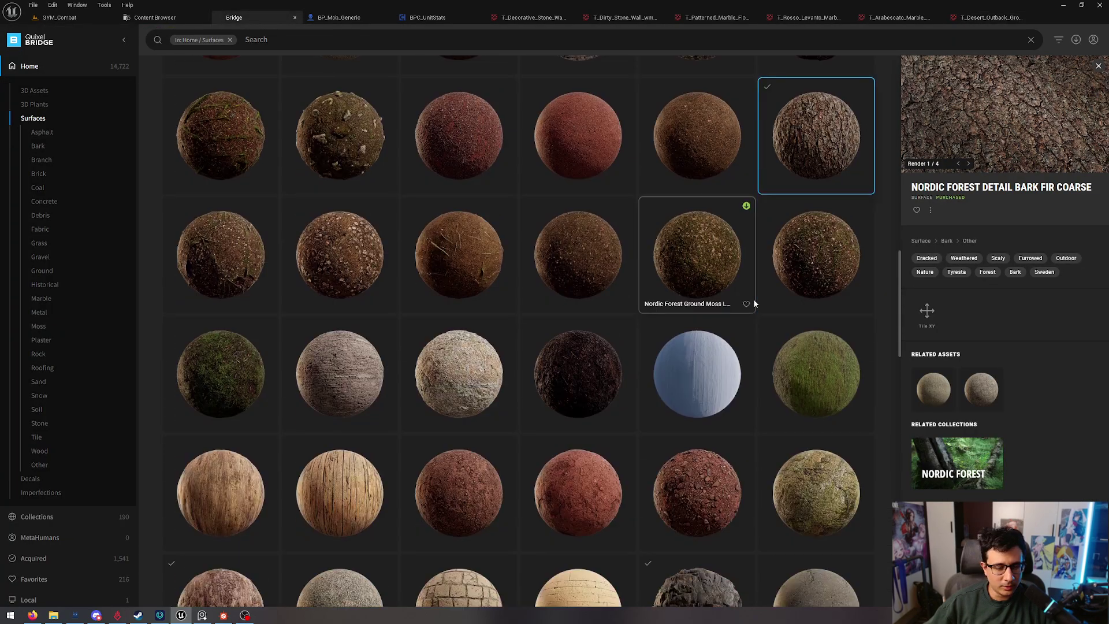
scroll(727, 311, down, 5)
scroll(803, 290, down, 3)
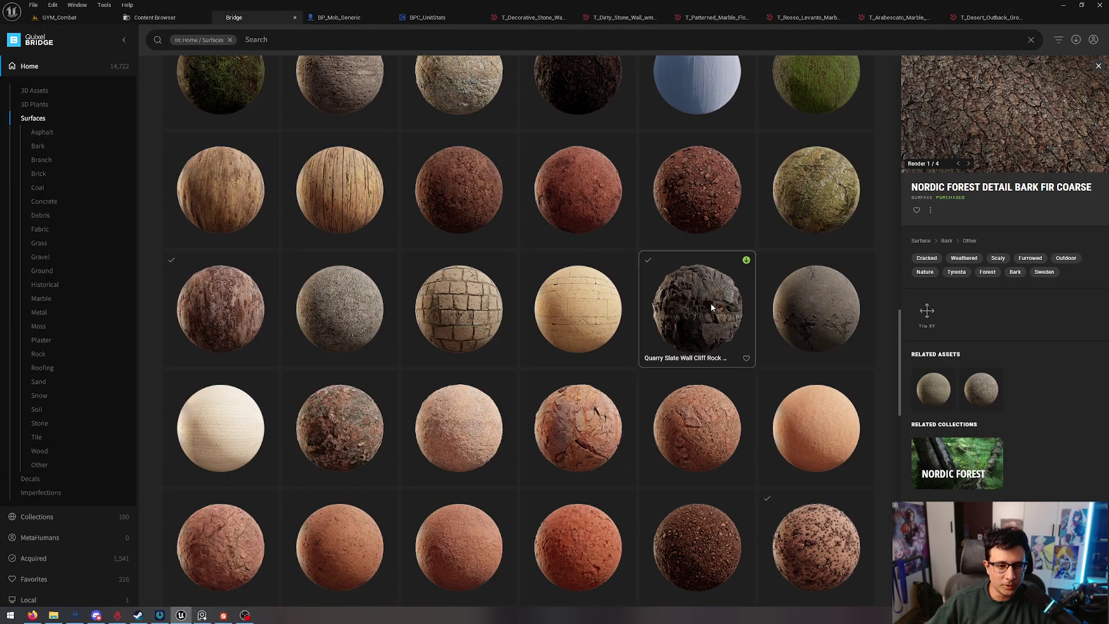
scroll(710, 300, down, 5)
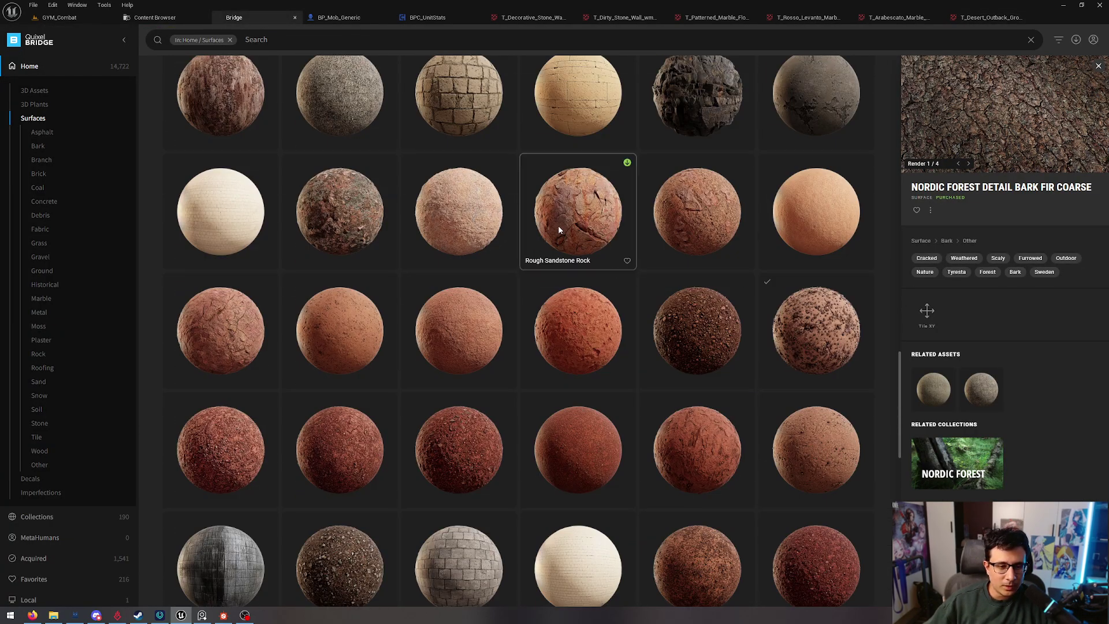
scroll(559, 230, up, 3)
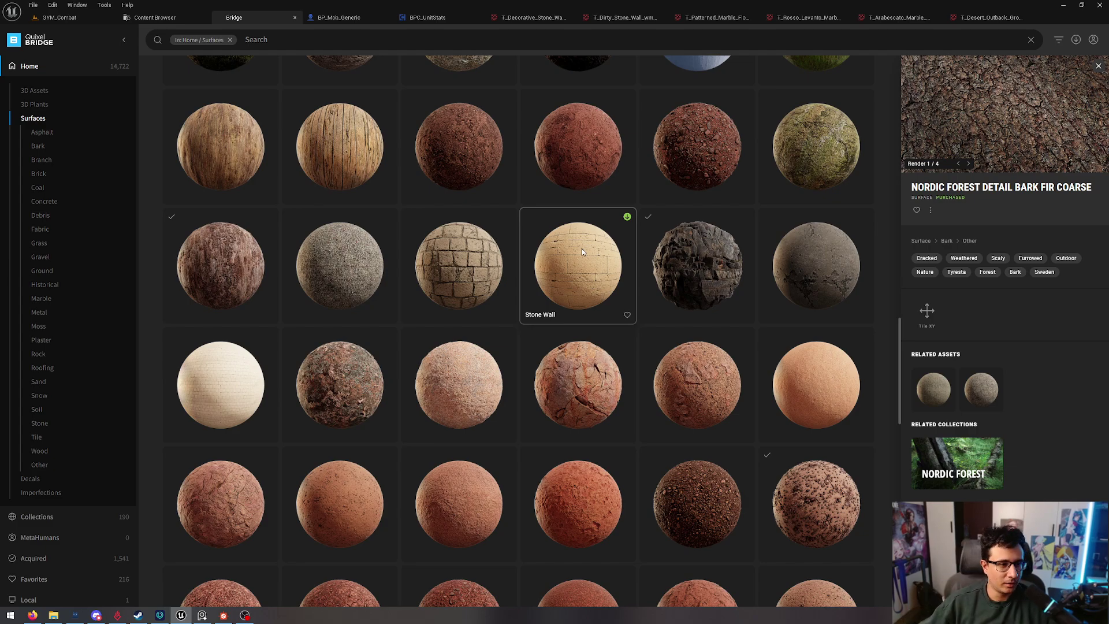
scroll(491, 266, up, 3)
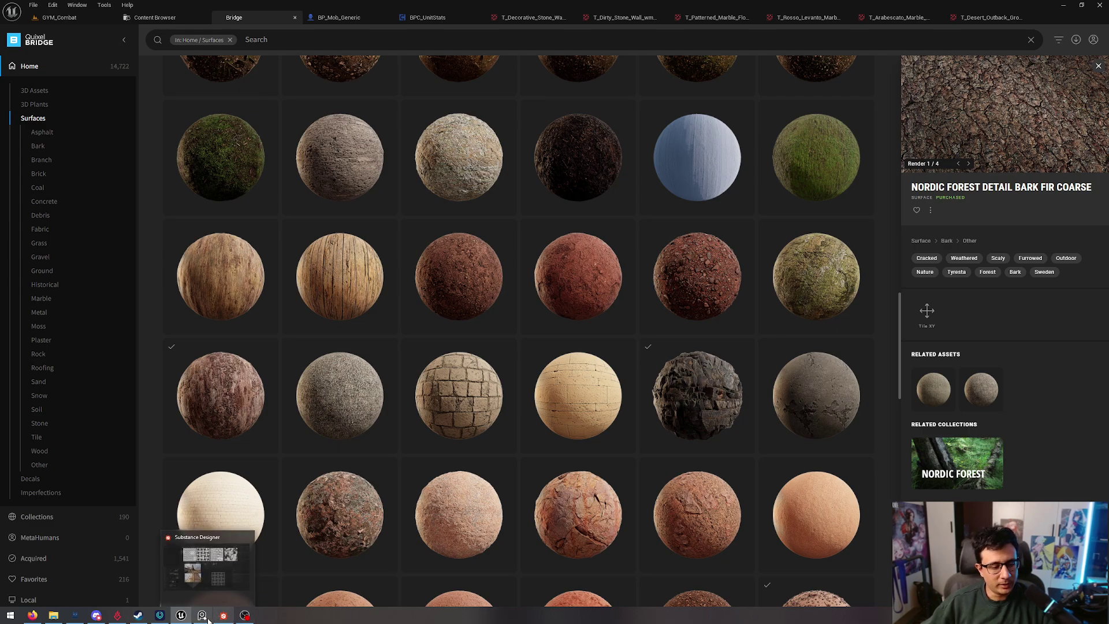
- Switch to the Substance Designer graph and navigate toward the brick node row
click(210, 618)
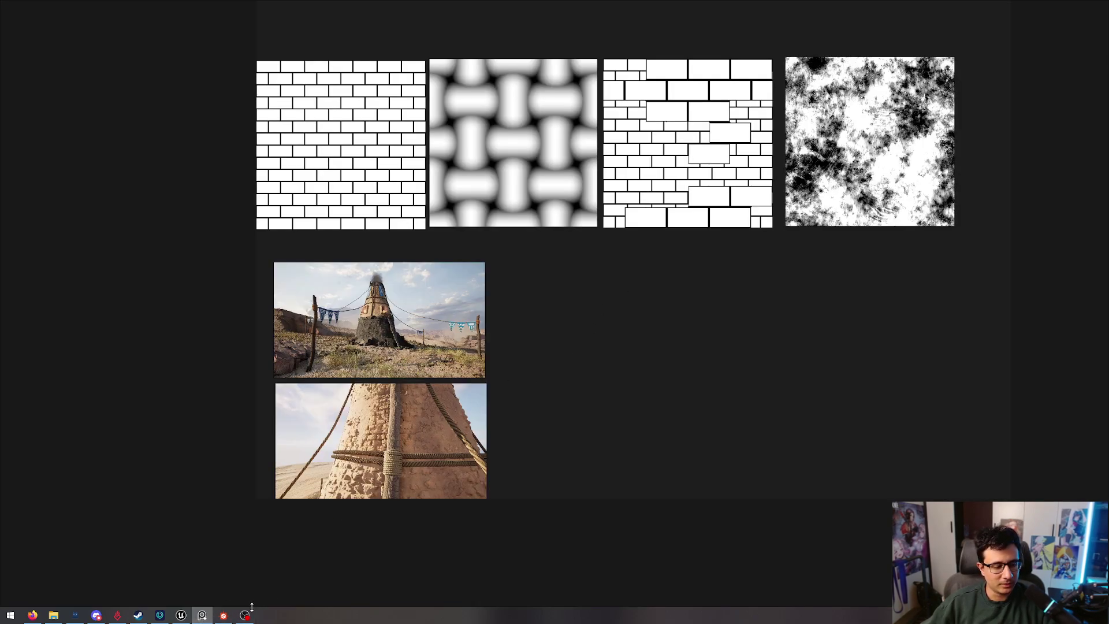
click(223, 615)
middle_drag(493, 228, 512, 181)
scroll(508, 185, up, 3)
scroll(508, 173, down, 5)
scroll(534, 150, up, 6)
scroll(535, 151, down, 8)
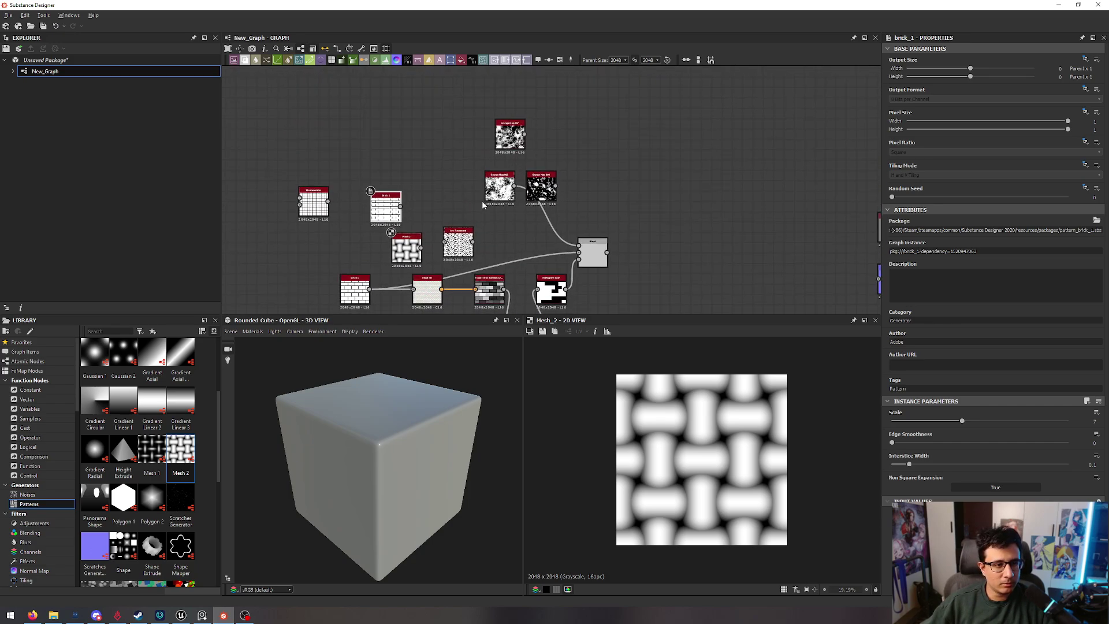
middle_drag(482, 206, 532, 153)
scroll(404, 243, up, 4)
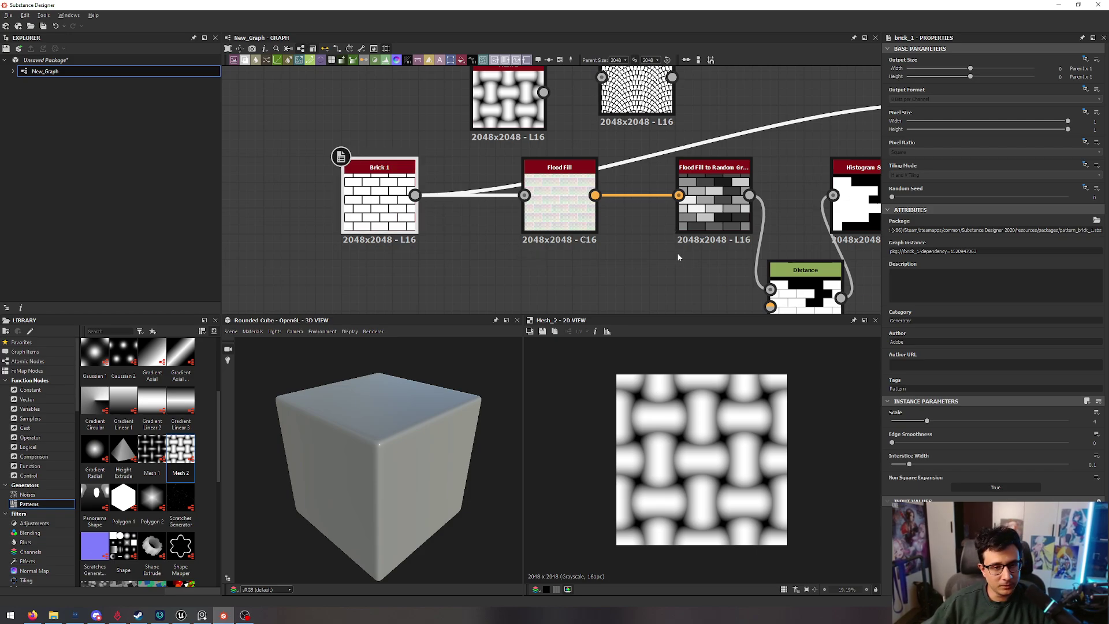
middle_drag(679, 257, 575, 342)
- Move the Mesh 2 node left and place Arc Pavement beside it
drag(421, 179, 358, 180)
scroll(357, 173, down, 4)
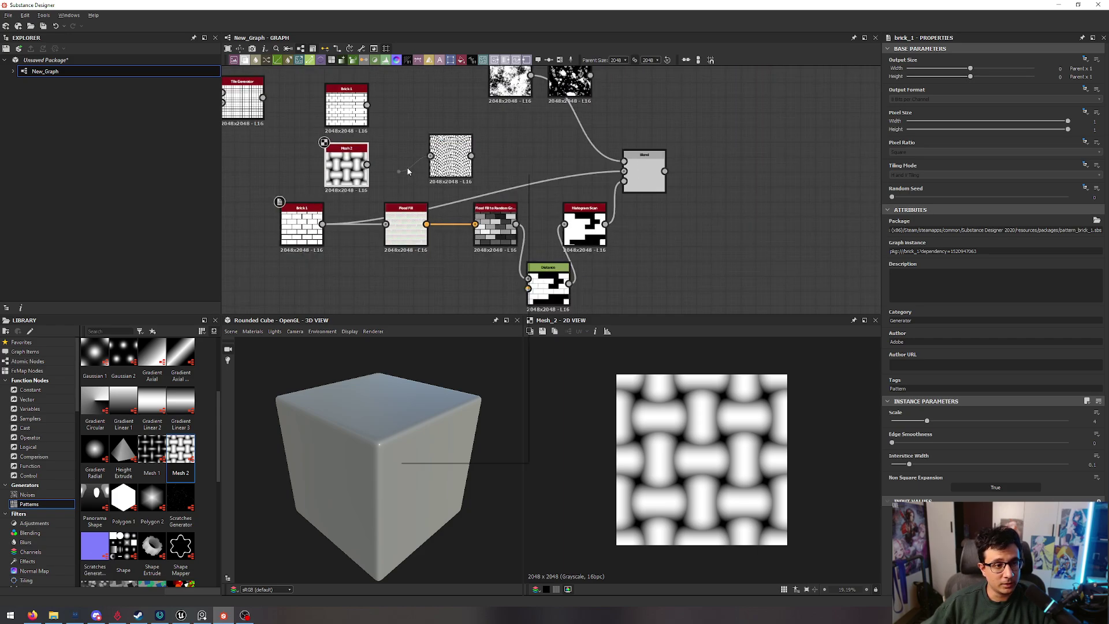
drag(453, 159, 409, 168)
middle_drag(482, 162, 515, 136)
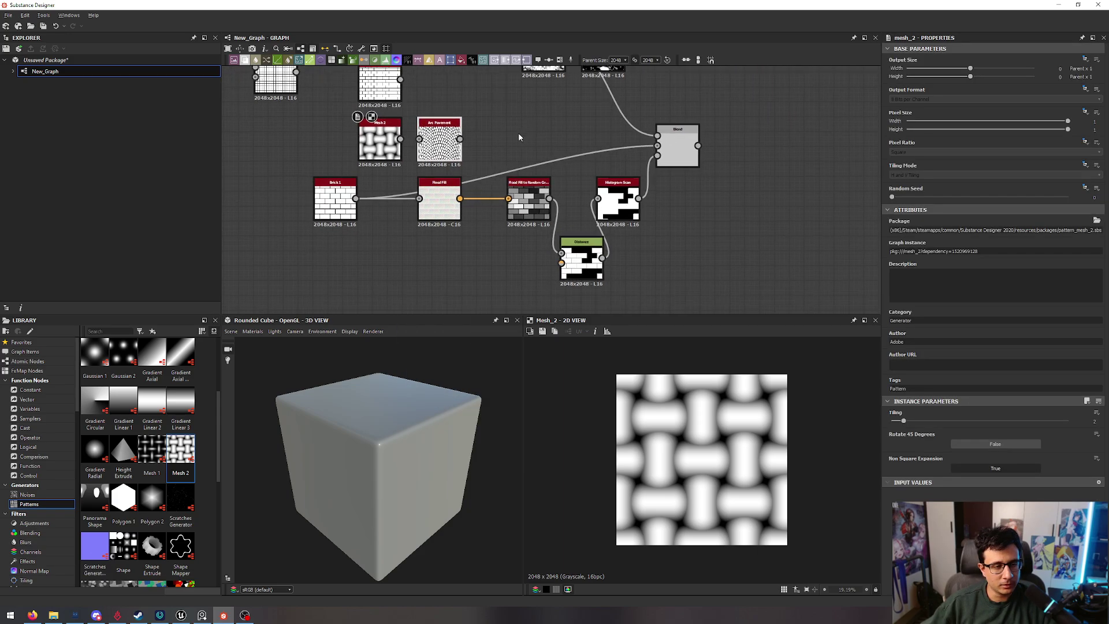
scroll(516, 140, up, 3)
middle_drag(434, 187, 522, 182)
- Preview the Brick 1 pattern, toggling tiling in the 2D view to show a single tile
double_click(295, 214)
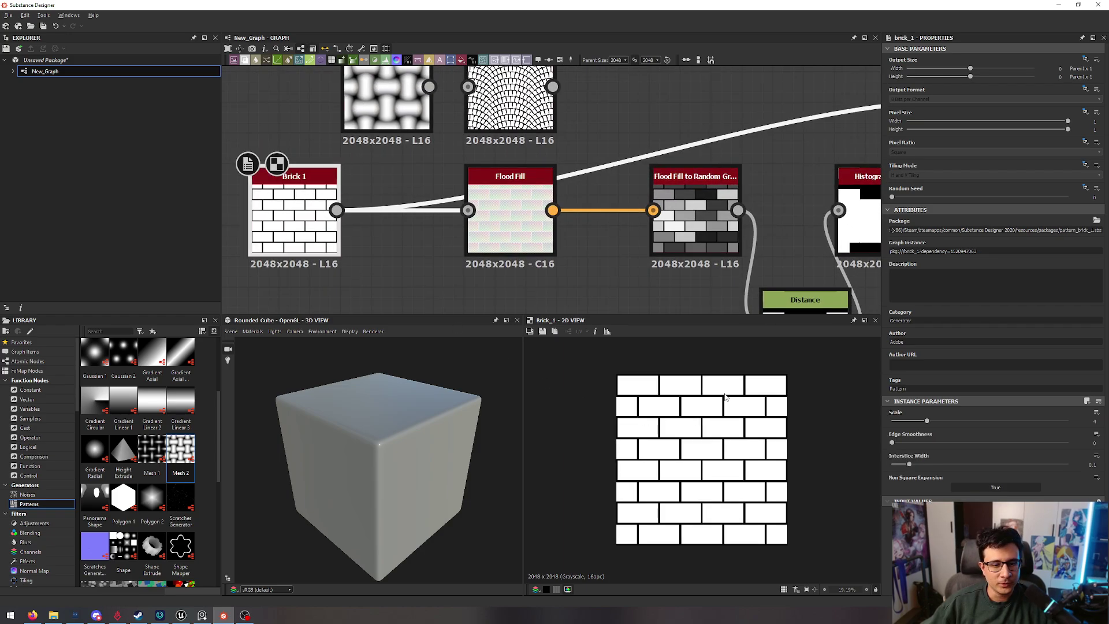
scroll(813, 396, down, 3)
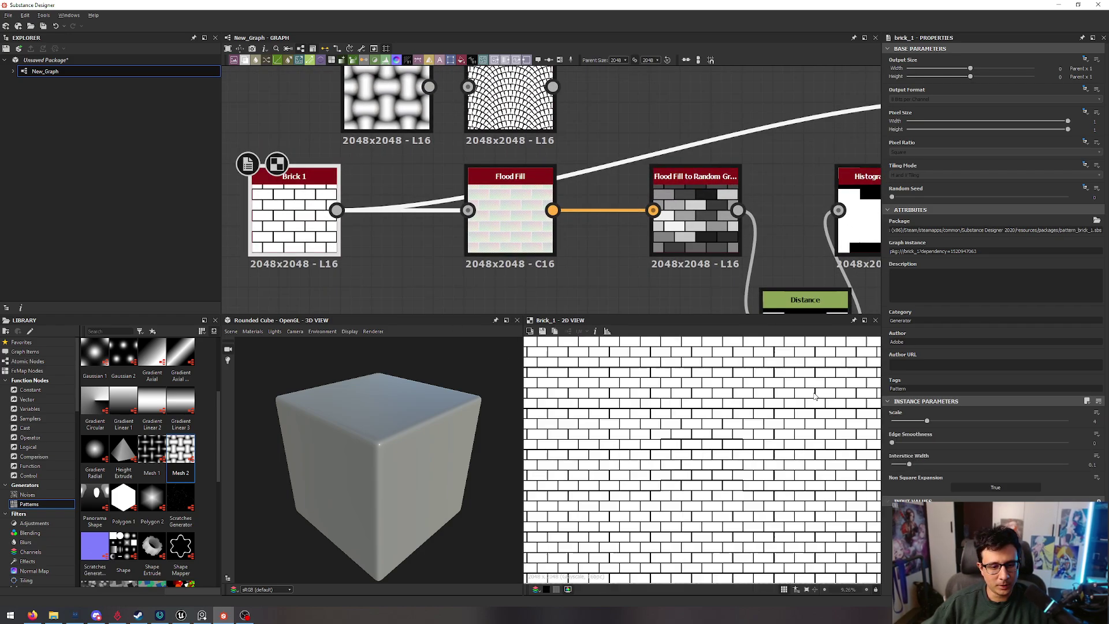
scroll(813, 396, down, 2)
key(t)
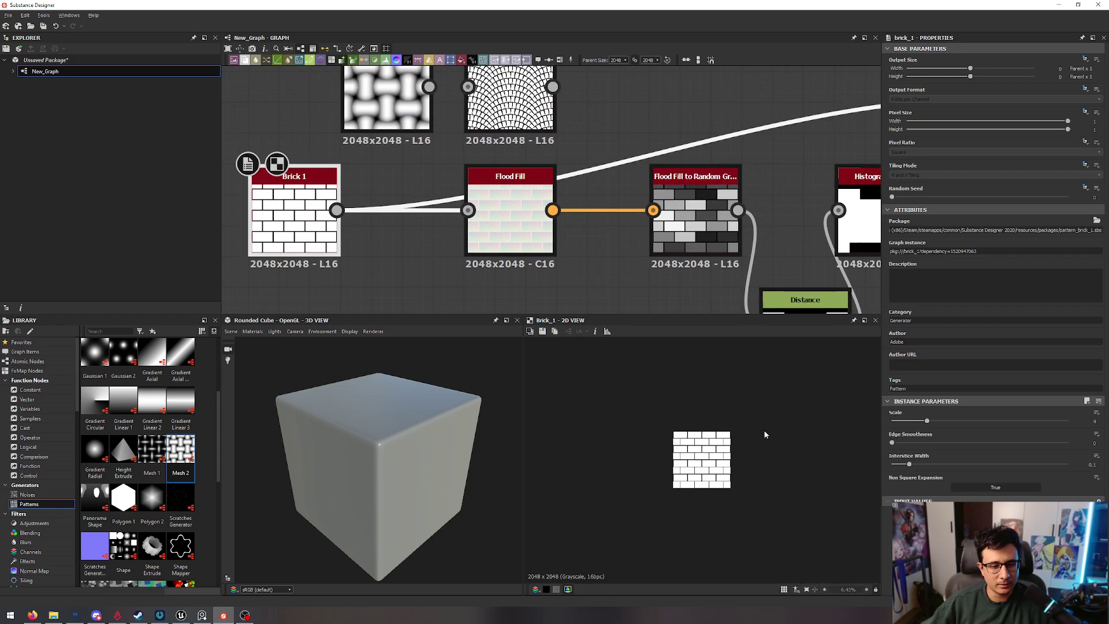
key(t)
scroll(722, 442, up, 2)
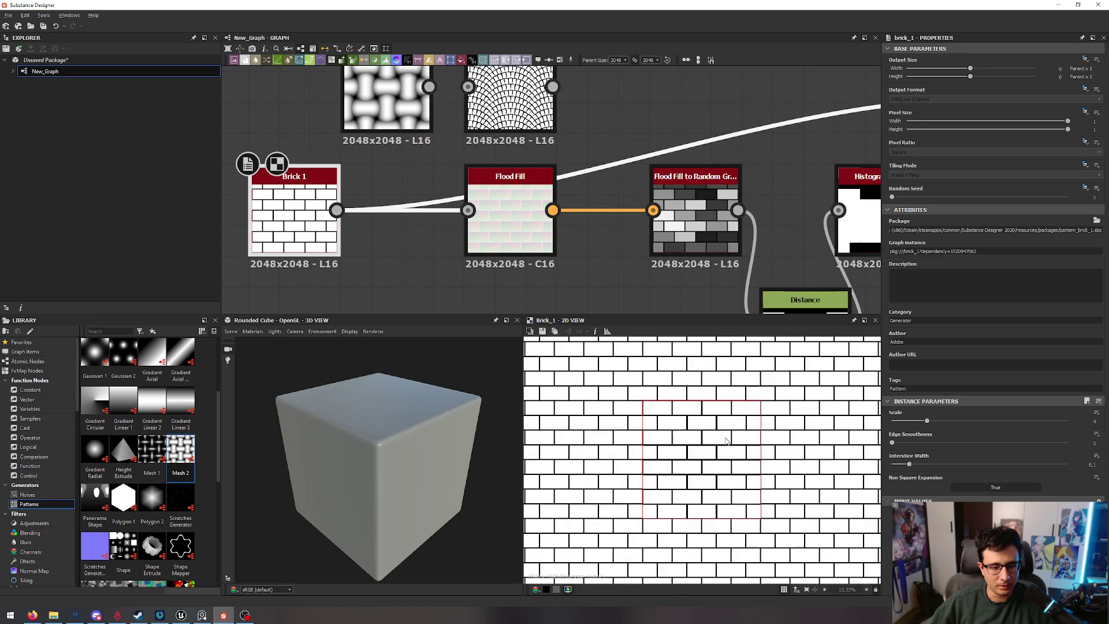
key(t)
scroll(625, 300, down, 4)
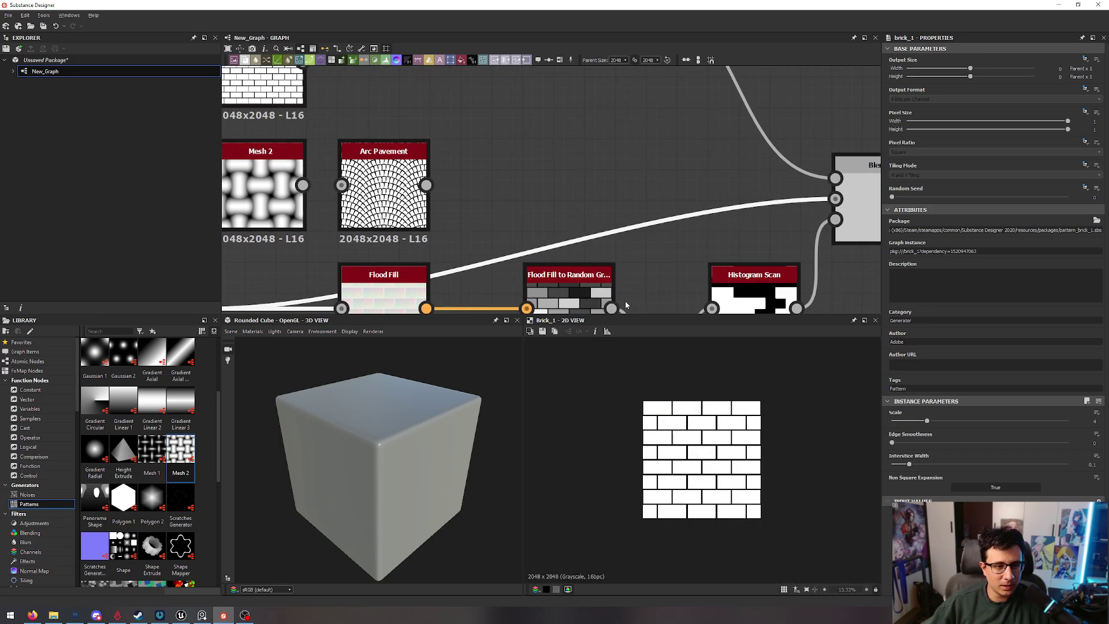
- Inspect the grunge map node's output, then preview Brick 1 again
middle_drag(565, 262, 487, 198)
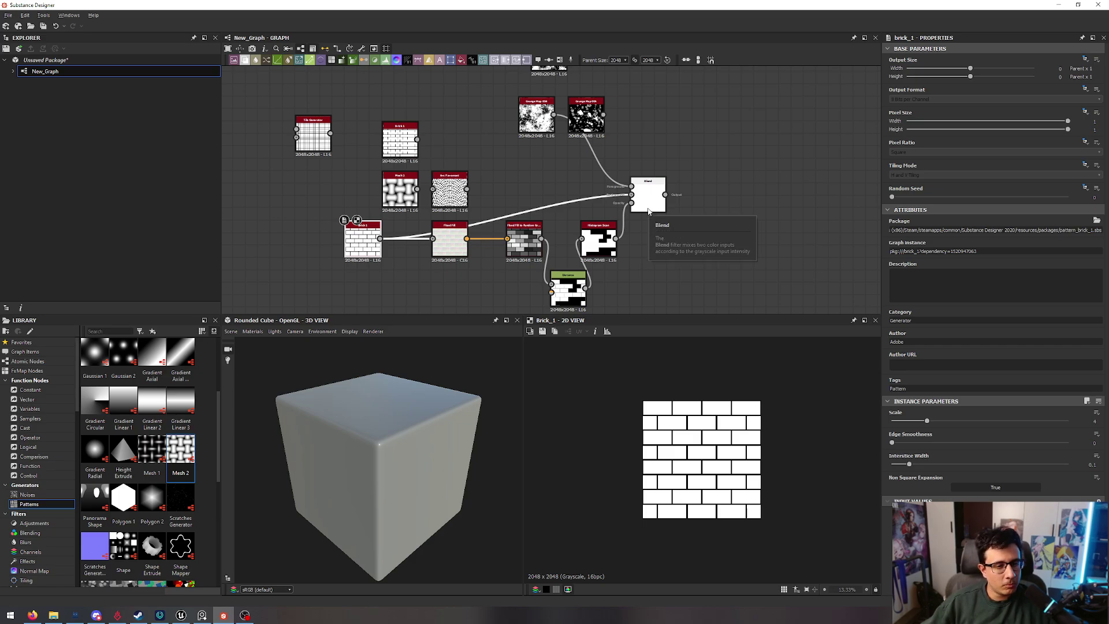
middle_drag(553, 134, 572, 186)
click(569, 179)
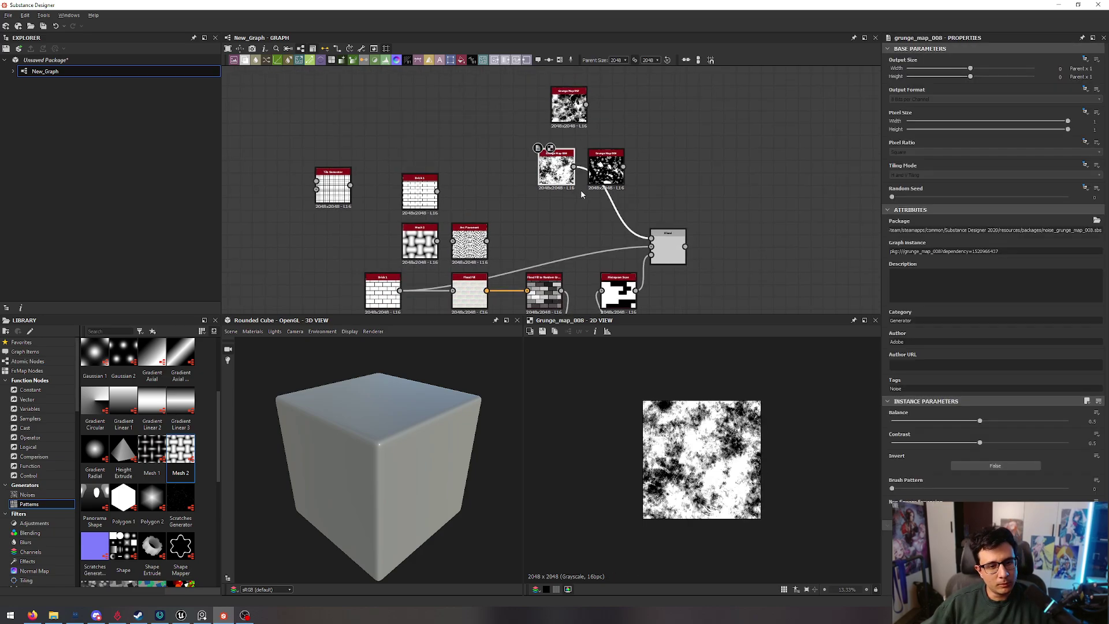
right_click(582, 195)
scroll(744, 419, down, 5)
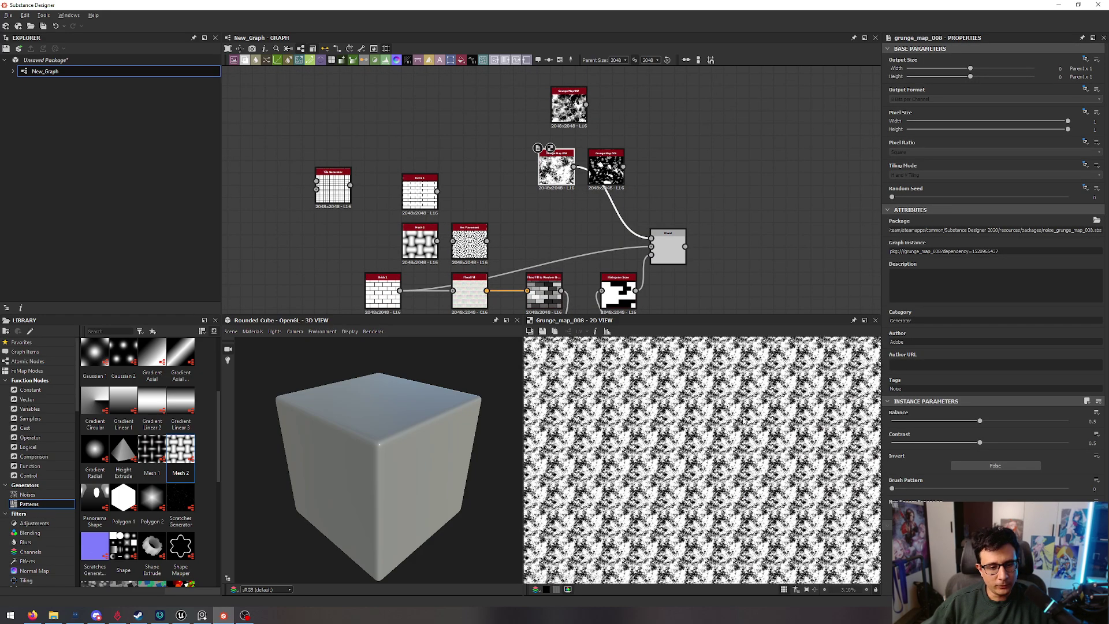
scroll(743, 419, up, 5)
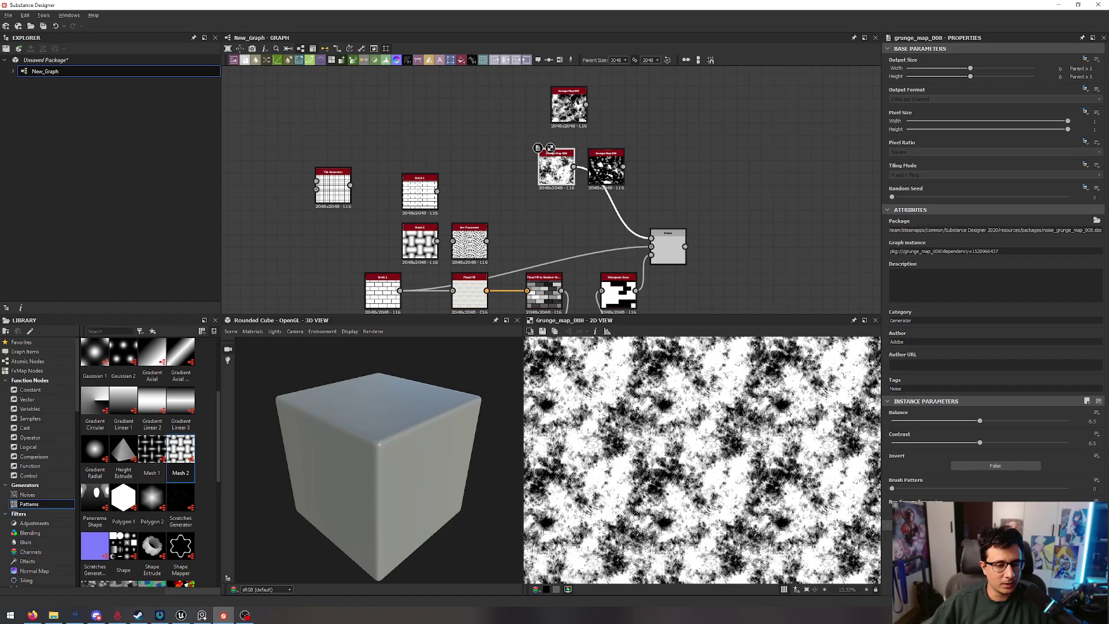
scroll(780, 416, down, 1)
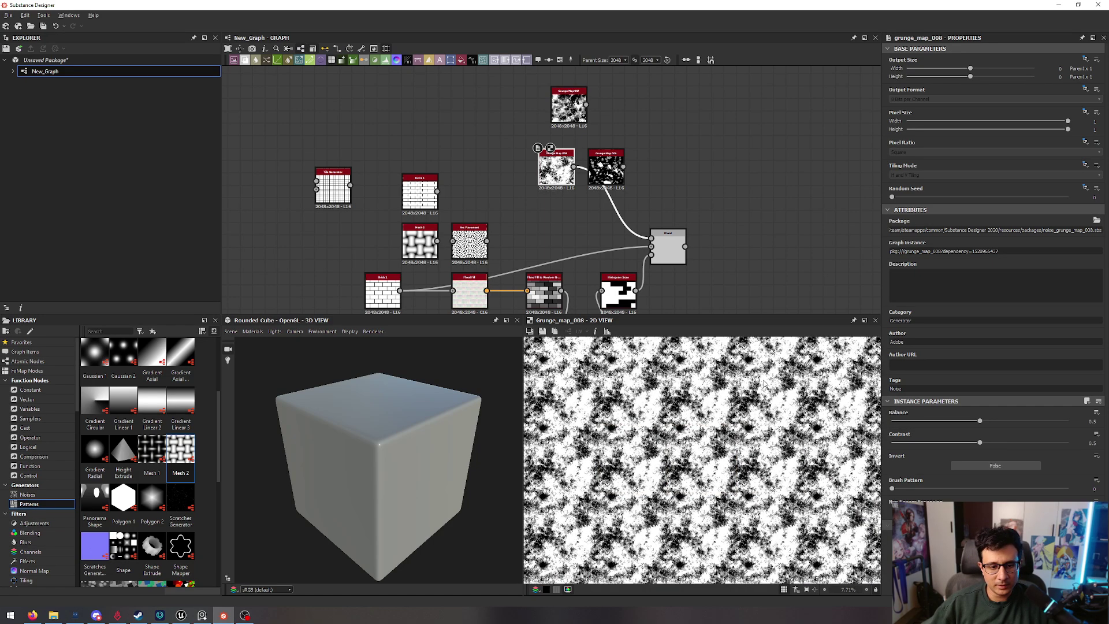
scroll(764, 383, up, 2)
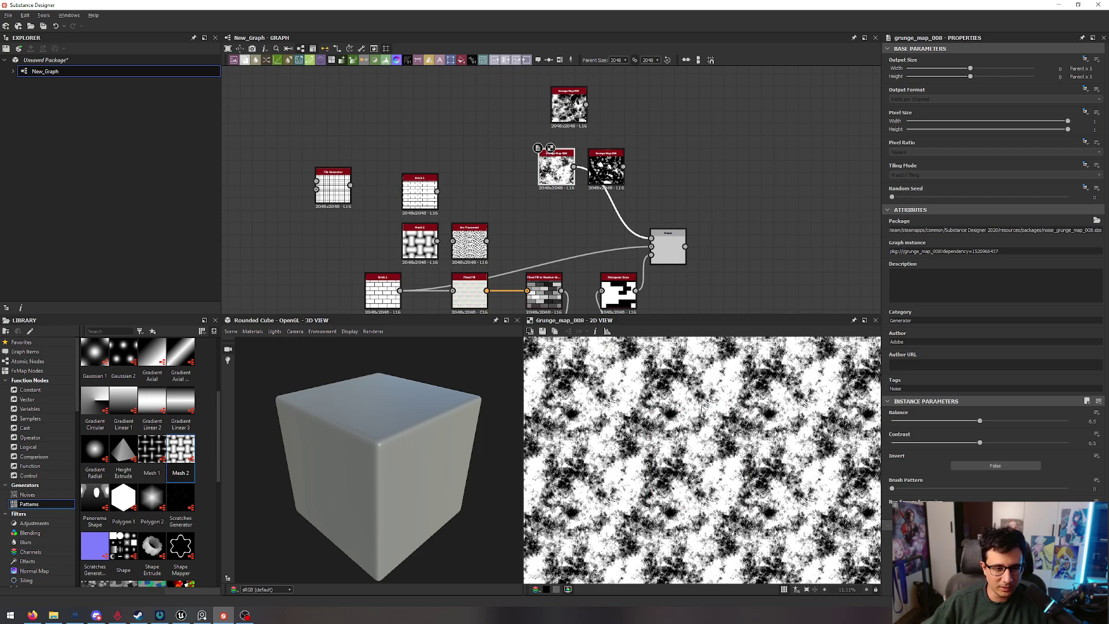
middle_drag(705, 263, 718, 228)
double_click(393, 260)
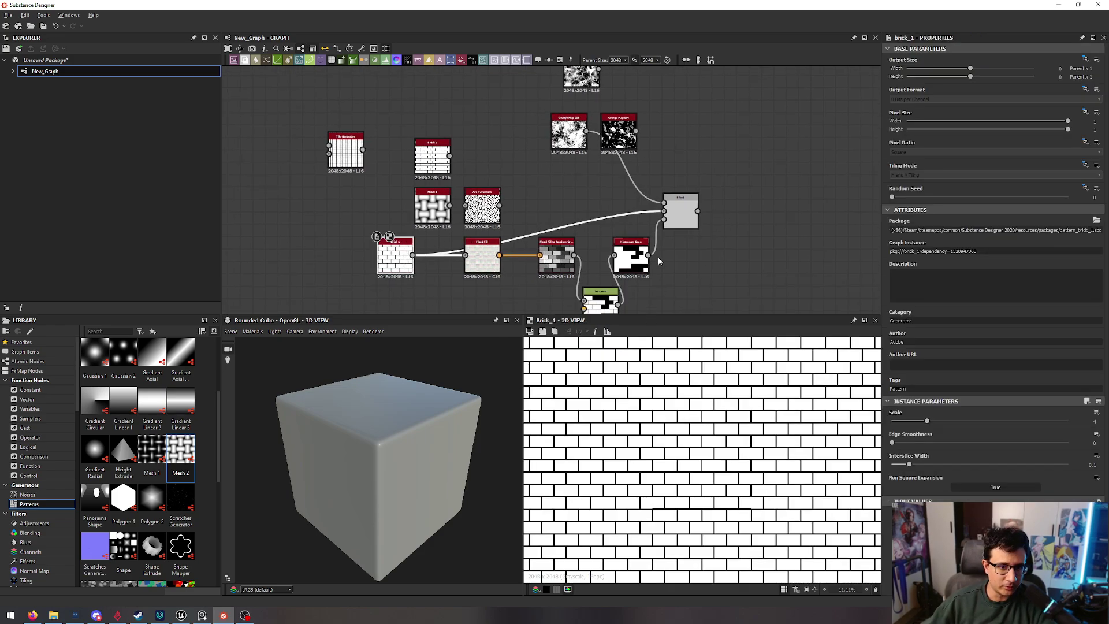
- Show the Blend node's grunge-masked bricks in the 2D view, zoomed in
double_click(681, 224)
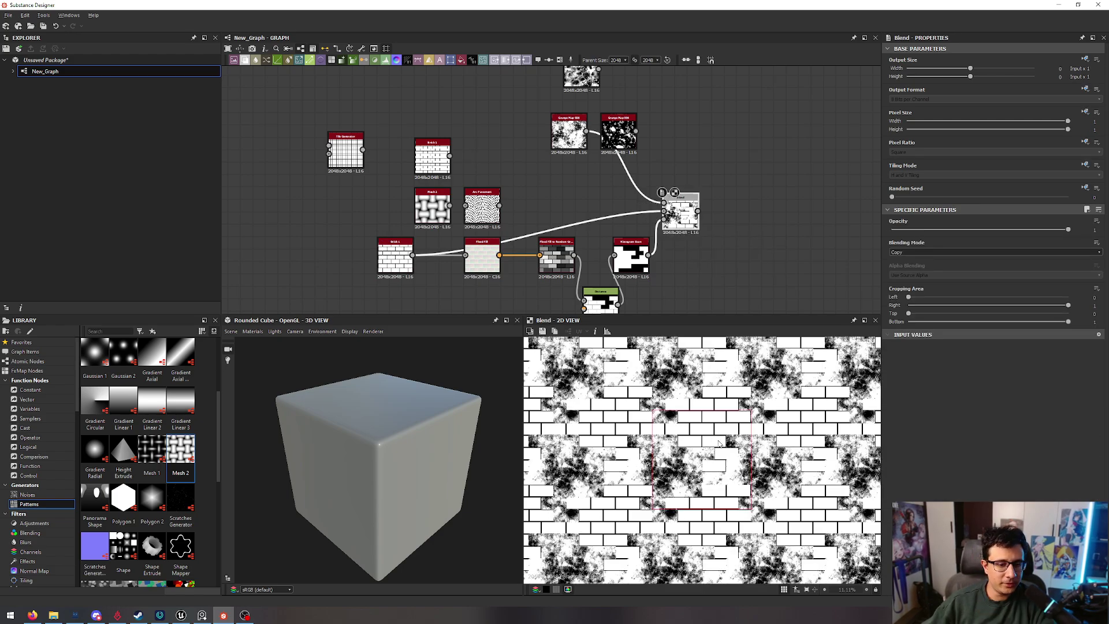
scroll(719, 442, down, 4)
scroll(731, 414, up, 5)
scroll(731, 413, up, 2)
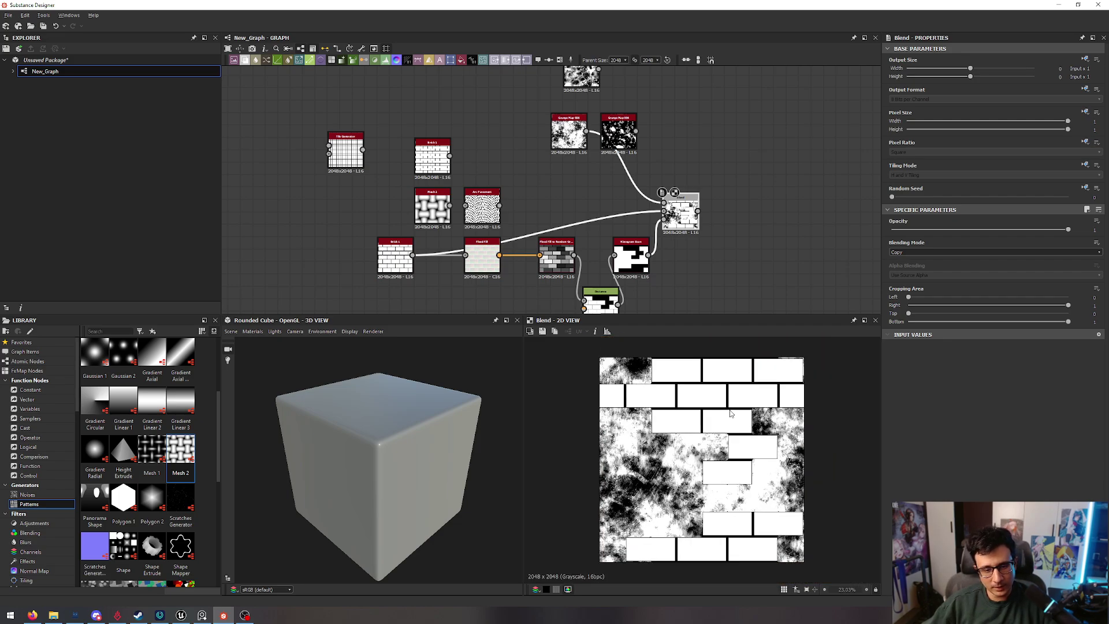
- Capture the blended preview, circle its brick rows in red, then discard the capture
key(Print)
drag(581, 344, 839, 572)
click(848, 491)
mouse_move(803, 357)
mouse_down()
mouse_move(658, 353)
mouse_move(651, 380)
mouse_move(800, 381)
mouse_move(804, 360)
mouse_move(803, 408)
mouse_move(611, 408)
mouse_move(607, 394)
mouse_move(642, 384)
mouse_move(656, 439)
mouse_move(748, 437)
mouse_move(752, 407)
mouse_move(649, 408)
mouse_up()
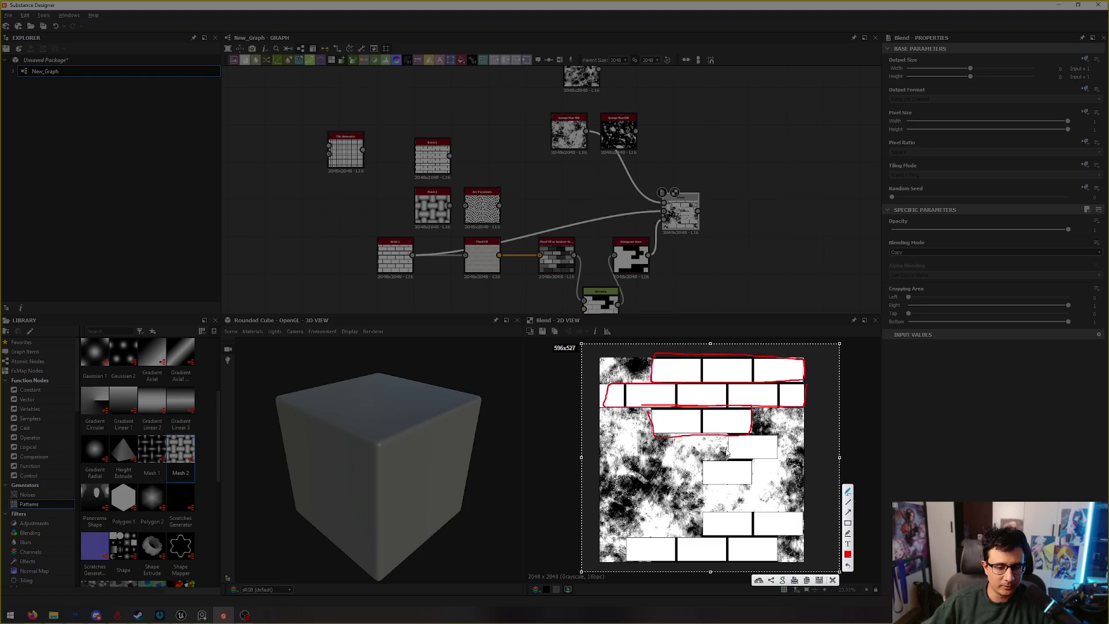
mouse_move(607, 556)
mouse_down()
mouse_move(685, 526)
mouse_move(690, 467)
mouse_move(714, 459)
mouse_move(701, 438)
mouse_move(641, 433)
mouse_move(603, 389)
mouse_move(653, 379)
mouse_move(592, 353)
mouse_move(592, 541)
mouse_move(607, 559)
mouse_up()
click(832, 580)
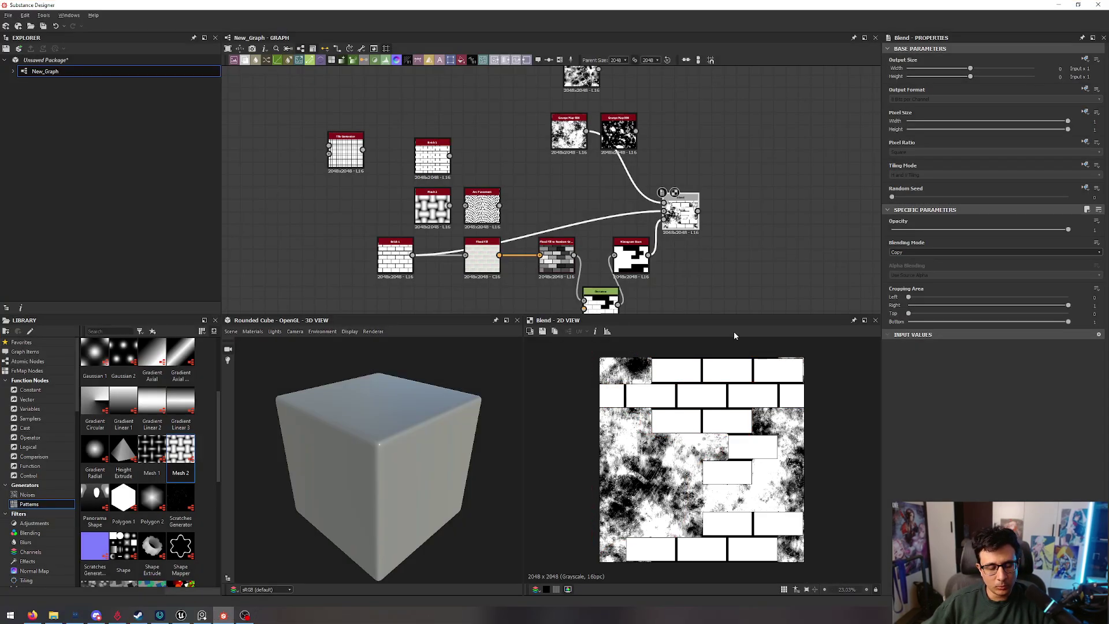
- Bring up PureRef and place the tower shot next to the wall close-up on the board
click(203, 615)
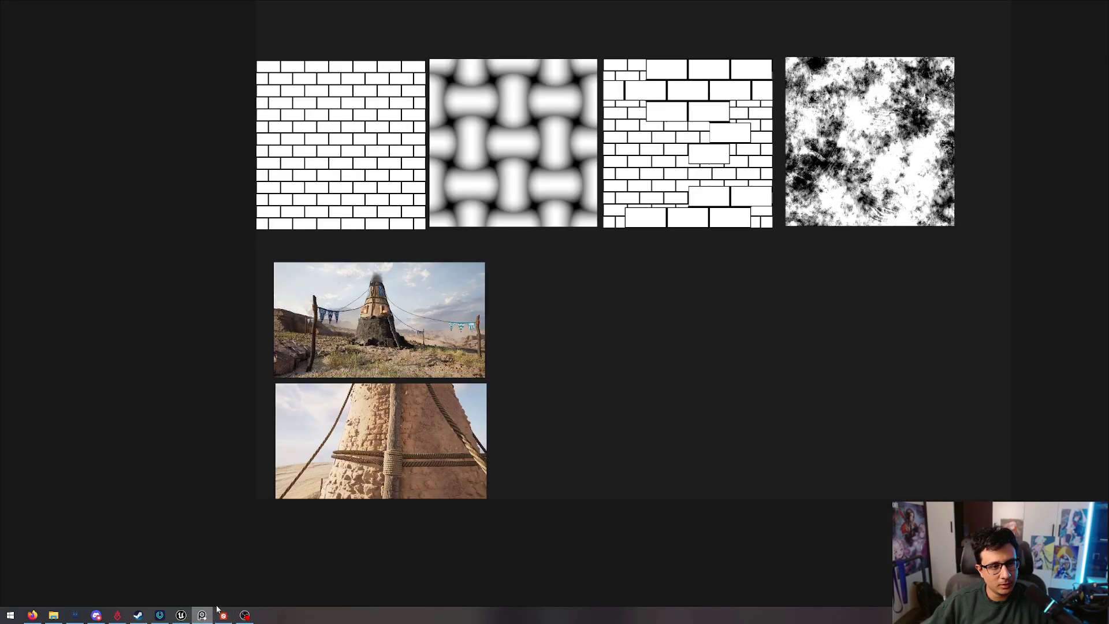
middle_drag(570, 371, 590, 386)
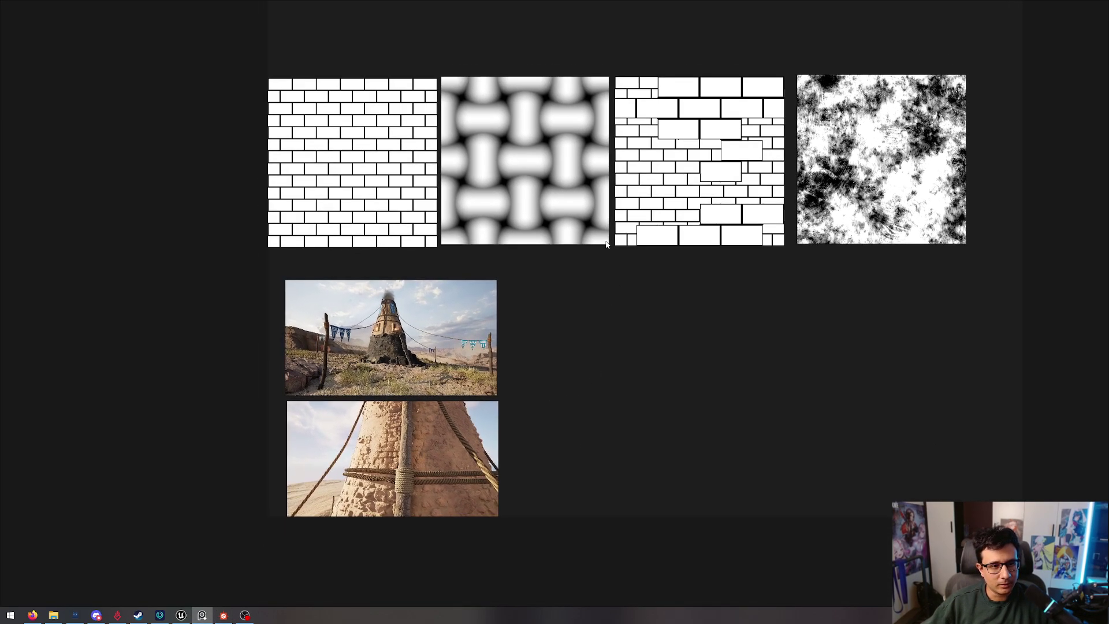
middle_drag(605, 246, 772, 269)
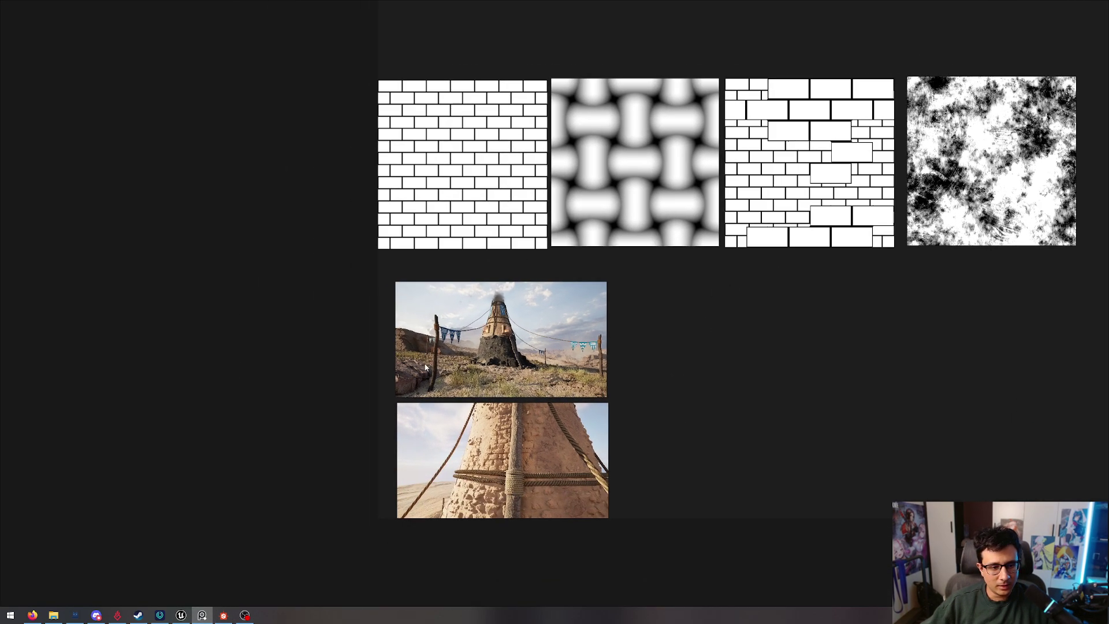
drag(532, 374, 887, 483)
- Enlarge the roped wall close-up to full screen and frame a Lightshot capture around it
double_click(563, 459)
middle_drag(656, 380, 688, 339)
key(Print)
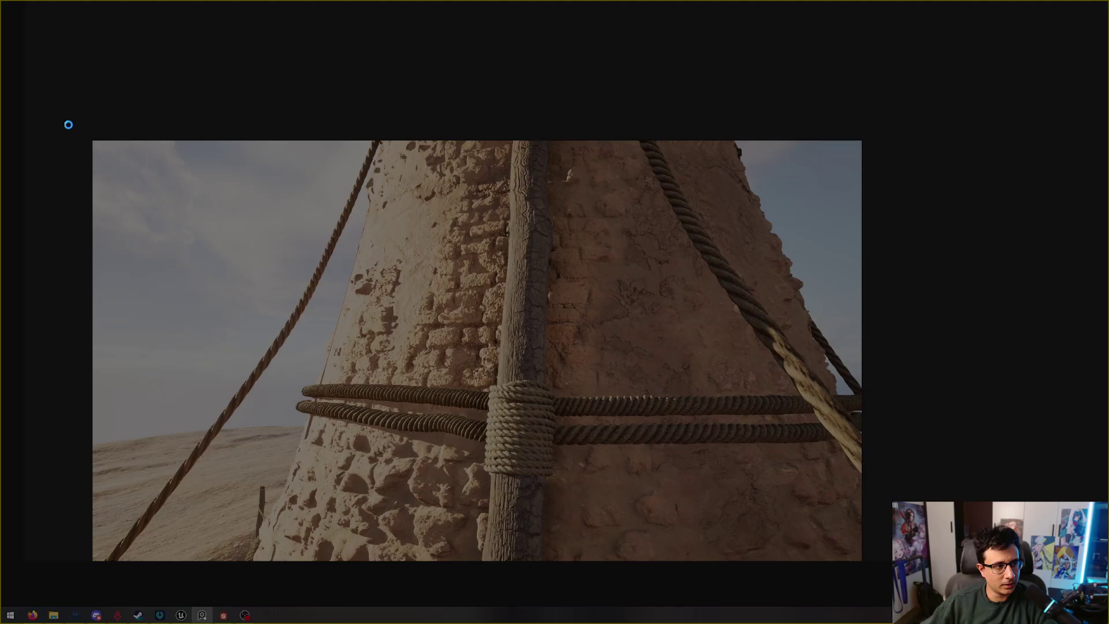
drag(61, 105, 955, 591)
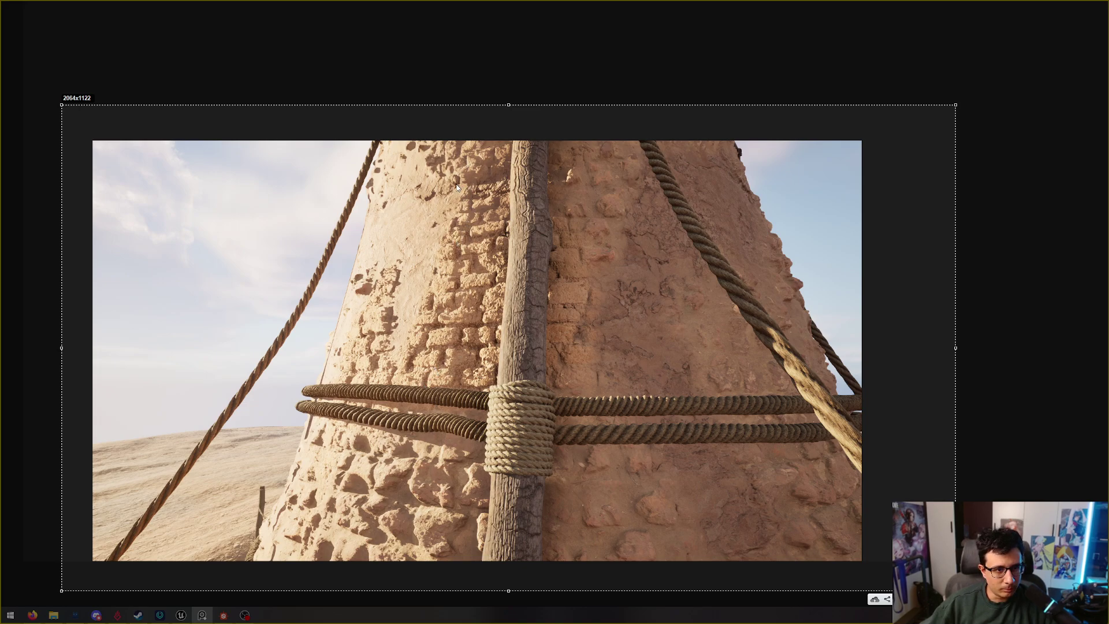
- Circle stone clusters and individual bricks below the ropes in red
mouse_move(448, 201)
mouse_down()
mouse_move(470, 186)
mouse_move(465, 206)
mouse_up()
mouse_move(439, 249)
mouse_down()
mouse_move(440, 261)
mouse_move(492, 249)
mouse_move(466, 253)
mouse_move(493, 276)
mouse_move(410, 327)
mouse_move(462, 344)
mouse_move(420, 373)
mouse_up()
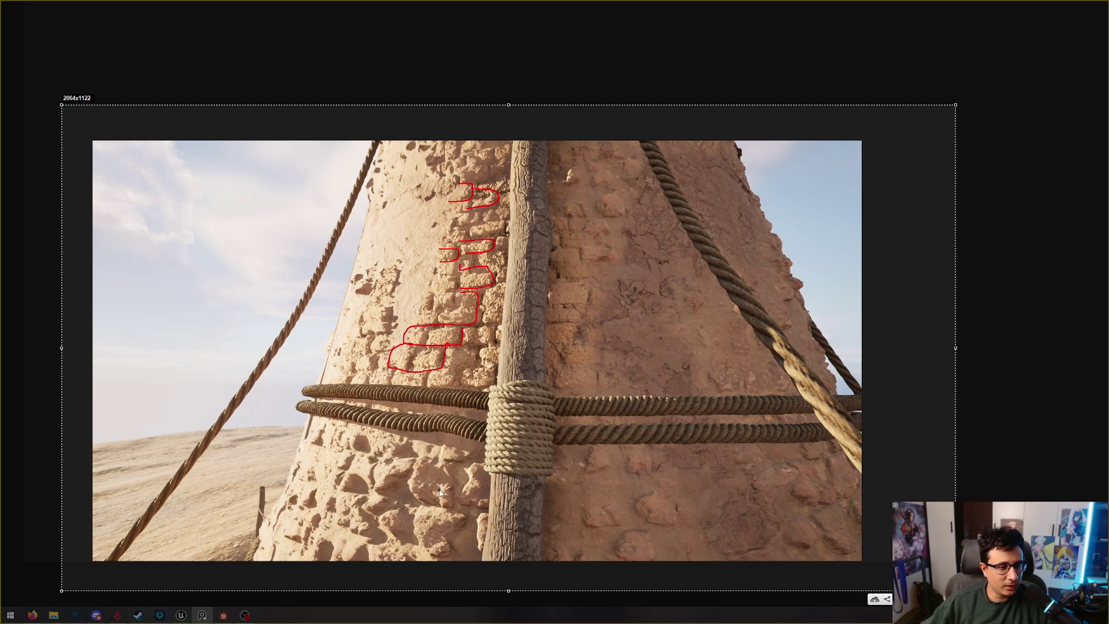
mouse_move(455, 516)
mouse_down()
mouse_move(442, 459)
mouse_move(414, 461)
mouse_move(450, 506)
mouse_up()
mouse_move(411, 474)
mouse_down()
mouse_move(380, 459)
mouse_move(372, 486)
mouse_move(471, 472)
mouse_up()
mouse_move(477, 514)
mouse_down()
mouse_move(413, 513)
mouse_move(420, 556)
mouse_move(442, 555)
mouse_move(475, 525)
mouse_move(434, 507)
mouse_up()
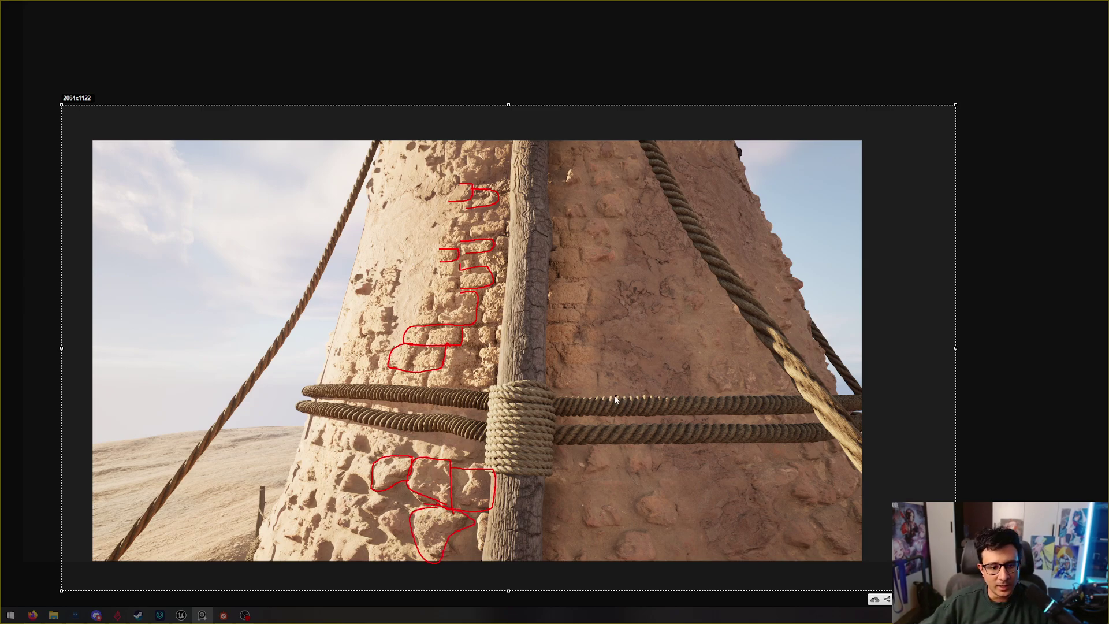
- Loop the smoother plaster area in red and mark its top patch, crack line and lower detail
mouse_move(601, 398)
mouse_down()
mouse_move(622, 253)
mouse_move(604, 166)
mouse_move(653, 130)
mouse_move(709, 144)
mouse_move(778, 243)
mouse_move(810, 315)
mouse_move(812, 416)
mouse_move(841, 484)
mouse_up()
drag(691, 543, 598, 354)
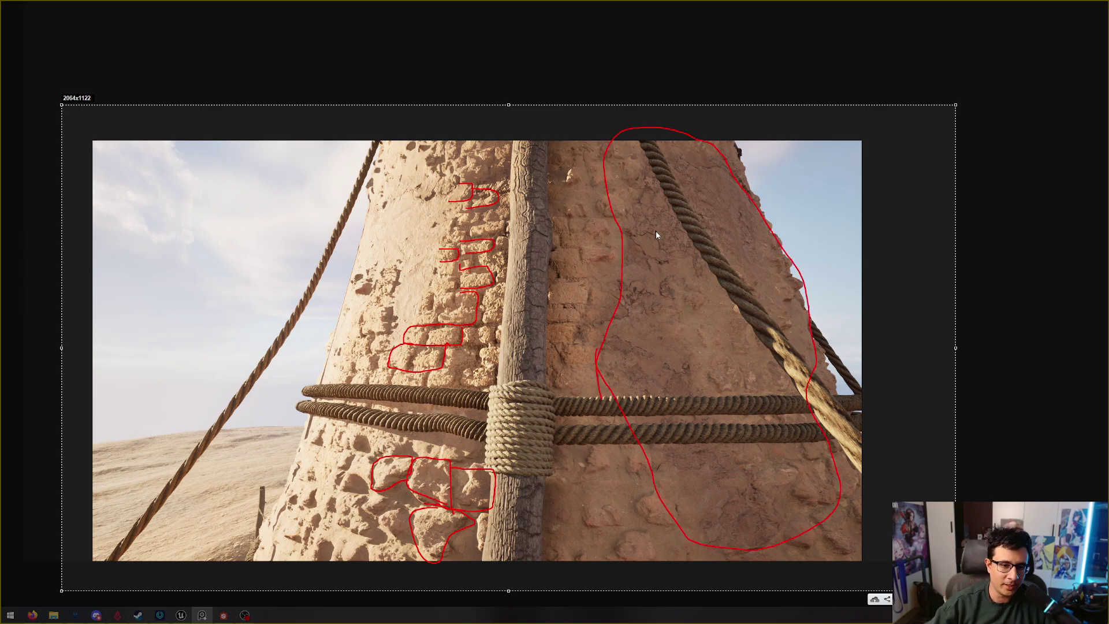
mouse_move(638, 234)
mouse_down()
mouse_move(654, 161)
mouse_move(721, 224)
mouse_move(712, 276)
mouse_move(634, 217)
mouse_up()
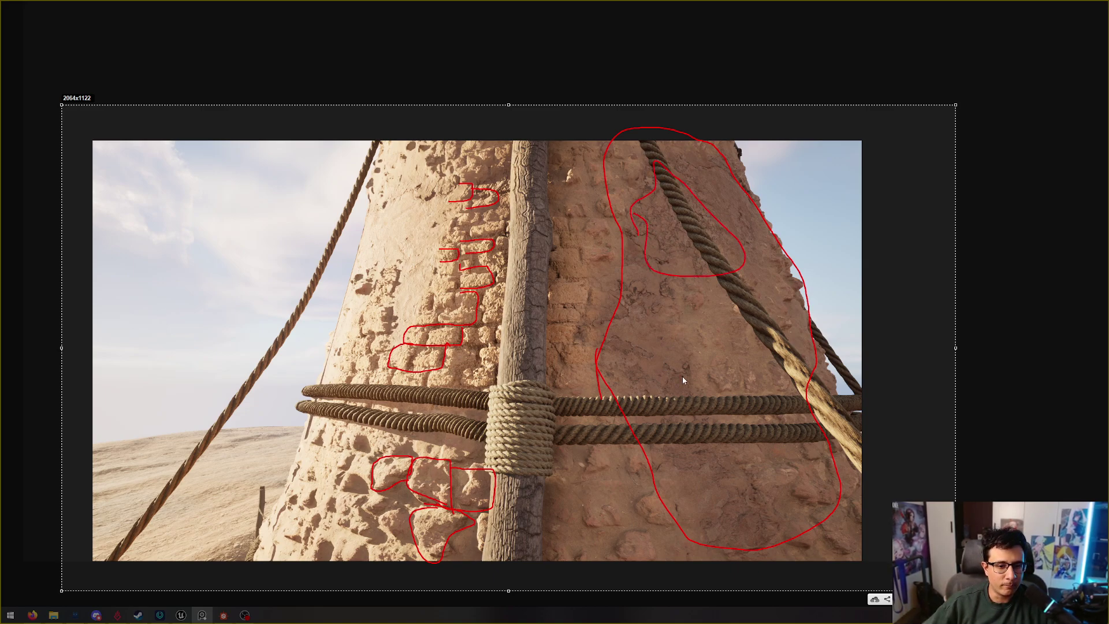
drag(653, 359, 716, 381)
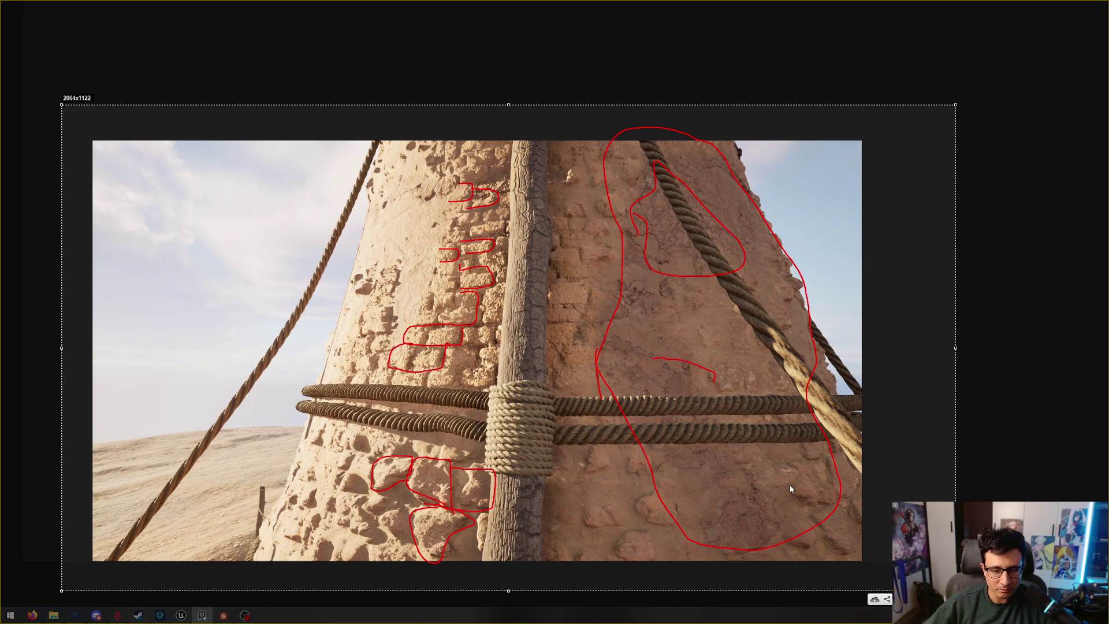
drag(805, 479, 819, 464)
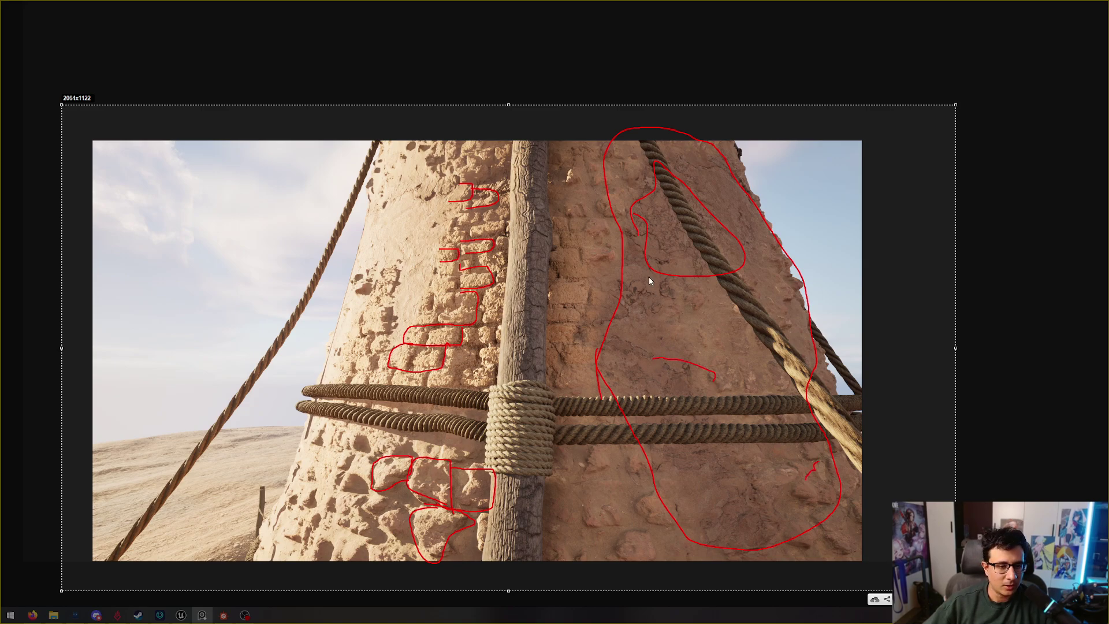
- Close the markup, zoom out the board, and move the wide tower render beside the close-up
key(Escape)
scroll(620, 372, down, 4)
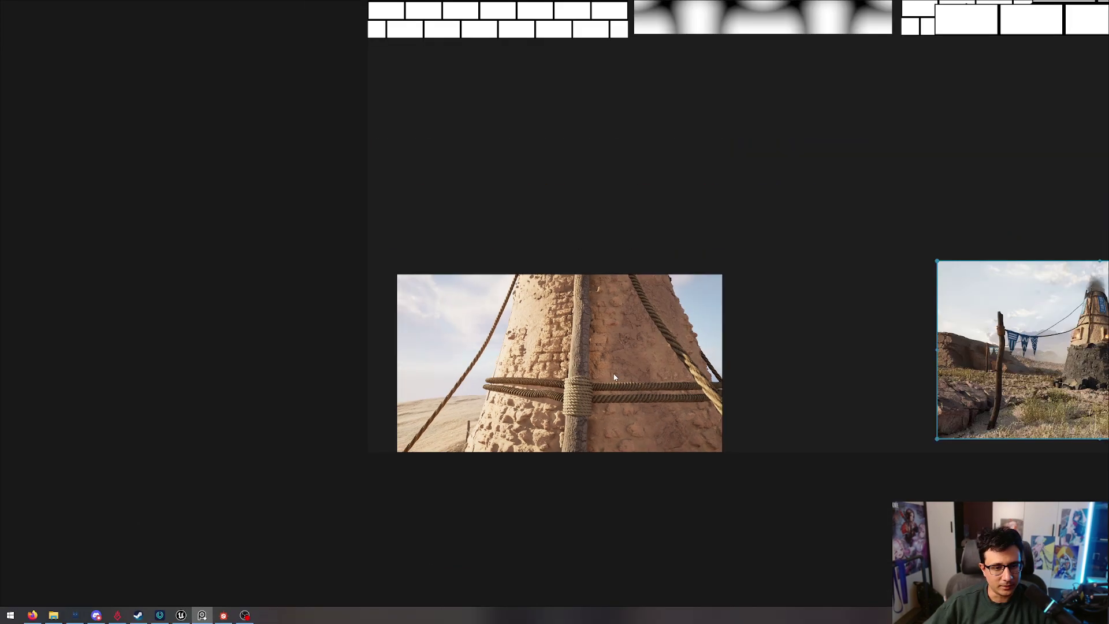
scroll(667, 329, up, 5)
scroll(677, 224, down, 1)
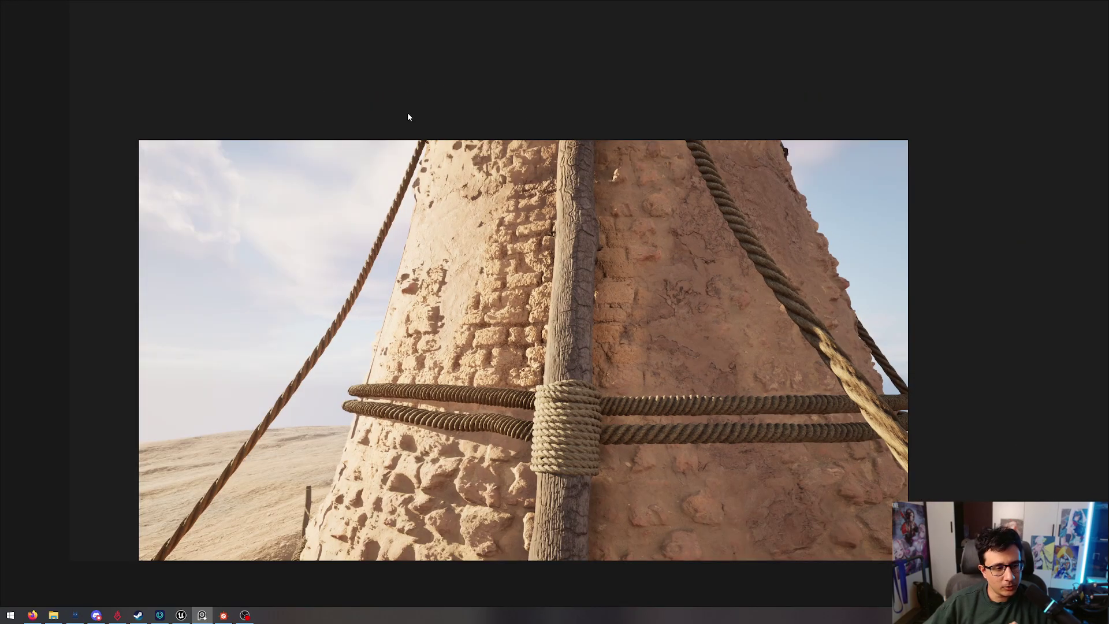
middle_drag(979, 332, 920, 329)
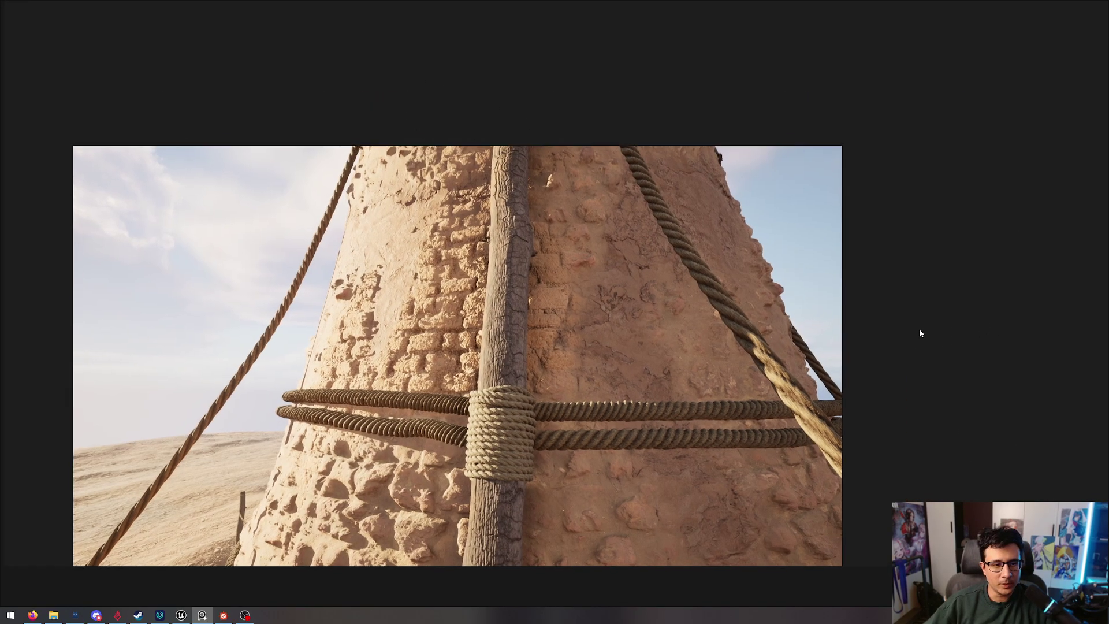
scroll(918, 328, down, 2)
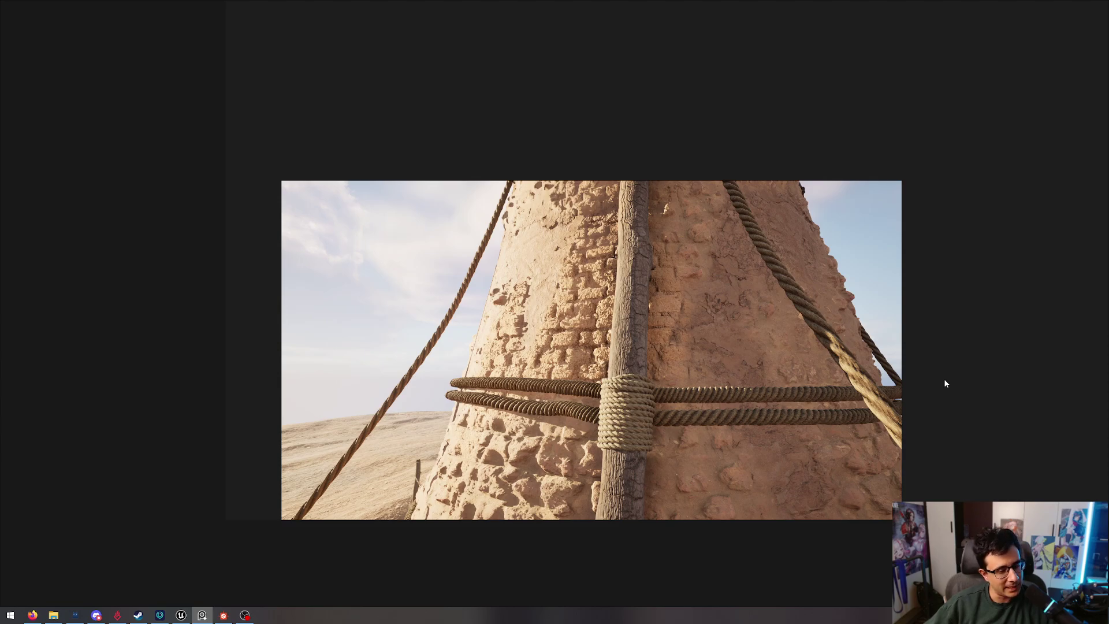
scroll(986, 372, down, 5)
drag(687, 336, 571, 335)
- Show the wide tower render full screen and frame a first Lightshot capture over it
double_click(641, 334)
scroll(639, 335, down, 4)
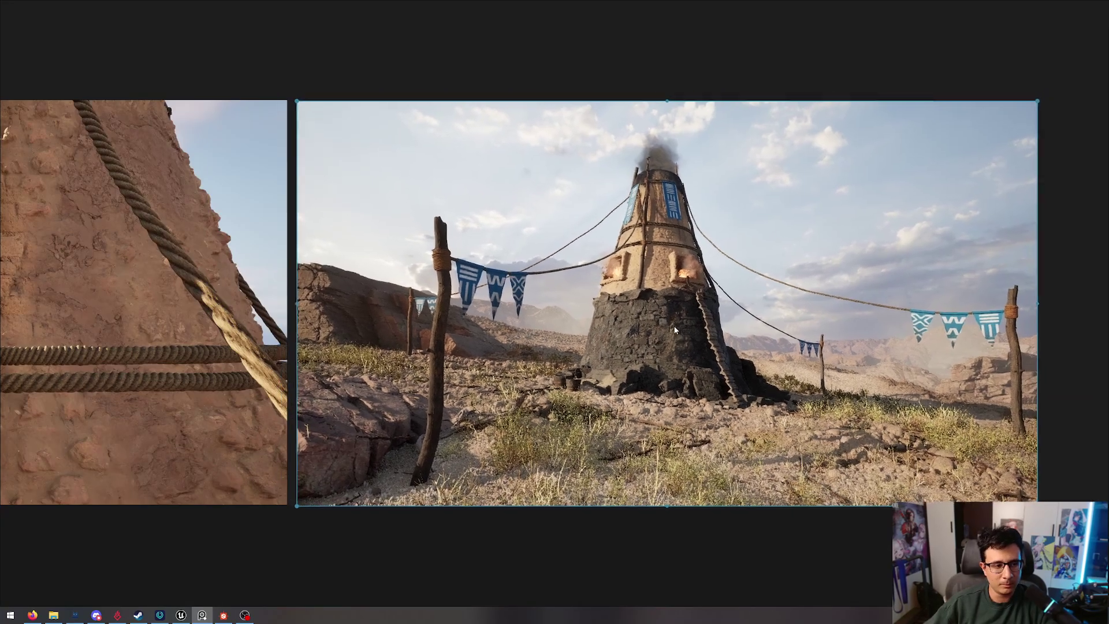
scroll(673, 329, down, 1)
scroll(673, 329, up, 1)
key(Print)
drag(544, 153, 815, 426)
- Cancel that capture and recapture a region around the whole tower
key(ctrl+c)
scroll(751, 348, up, 4)
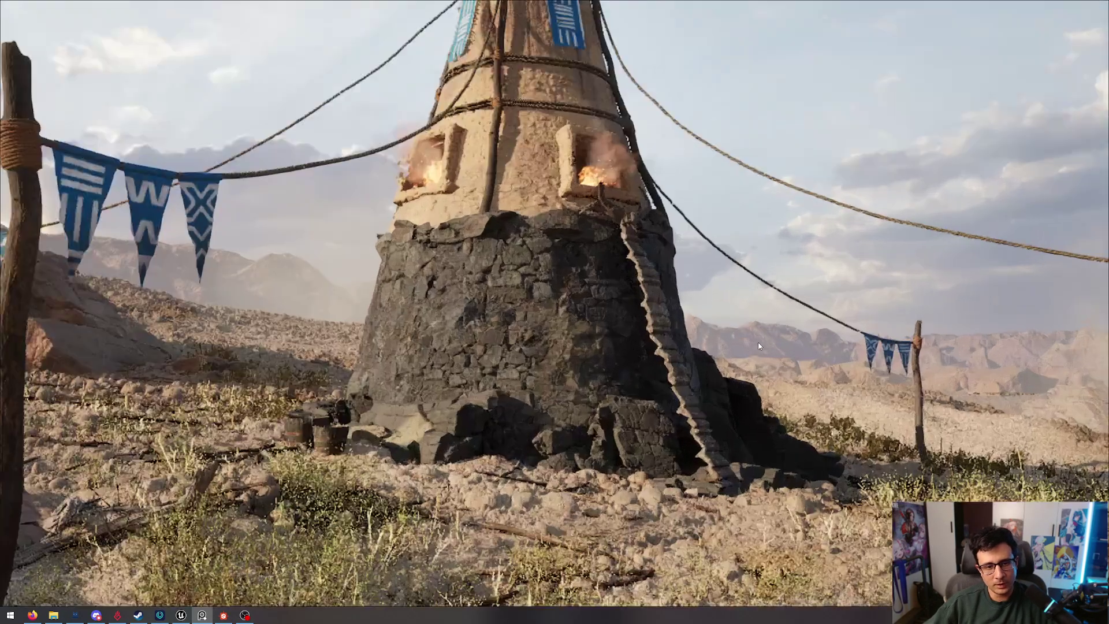
scroll(759, 342, down, 2)
scroll(786, 407, up, 3)
key(Print)
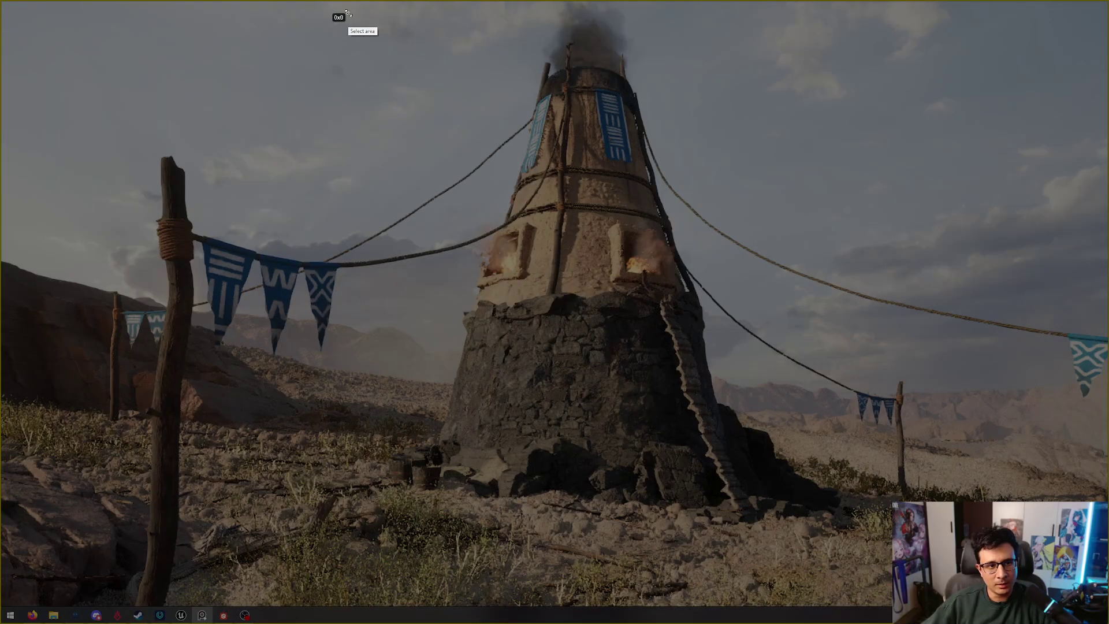
drag(348, 13, 872, 539)
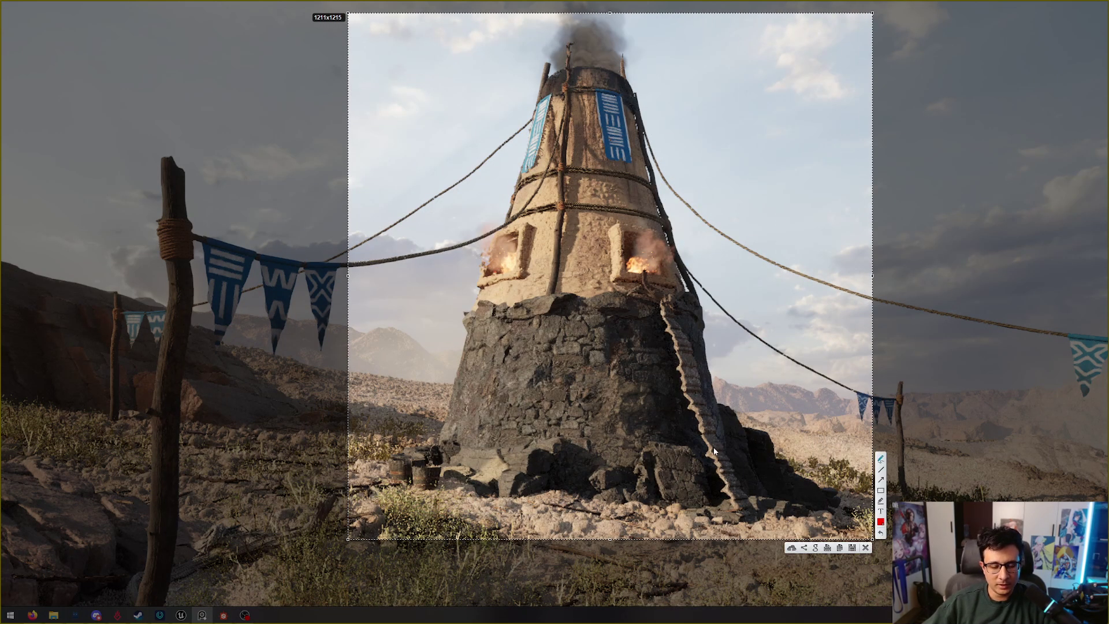
- Draw red boxes around the dark stone base and the plastered upper section
click(881, 491)
drag(435, 290, 760, 514)
mouse_move(440, 61)
mouse_down()
mouse_move(718, 290)
mouse_move(749, 294)
mouse_up()
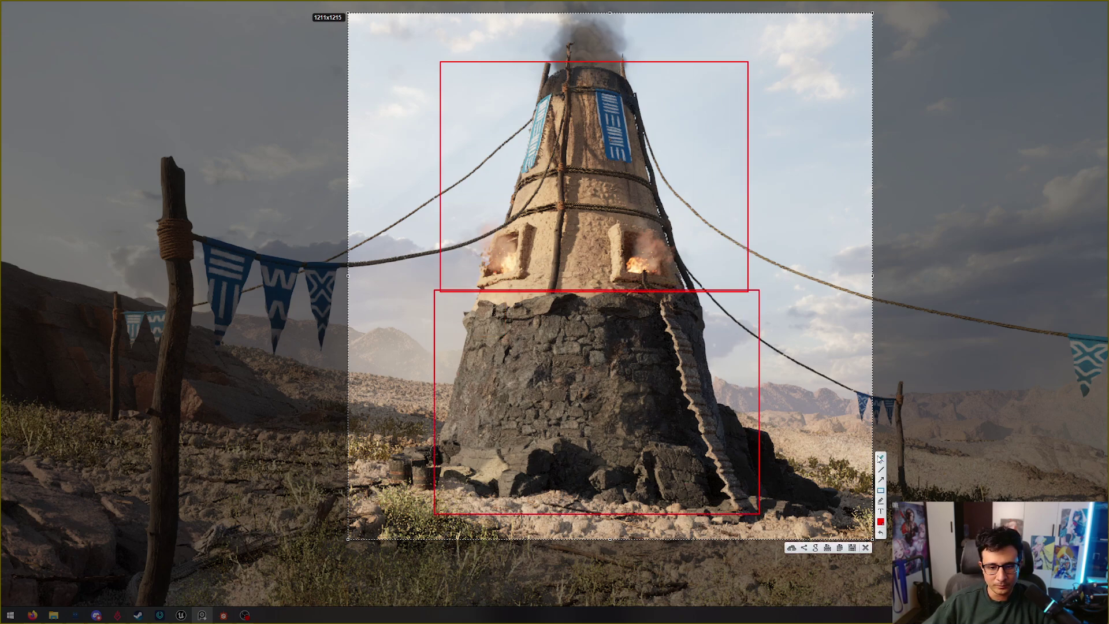
mouse_move(587, 440)
mouse_down()
mouse_move(583, 417)
mouse_move(560, 416)
mouse_move(562, 400)
mouse_move(538, 394)
mouse_move(517, 407)
mouse_move(560, 421)
mouse_move(522, 425)
mouse_move(570, 442)
mouse_move(567, 424)
mouse_move(539, 416)
mouse_up()
- Sketch stone outlines on the base and hatch the upper and window sections diagonally
drag(503, 347, 508, 382)
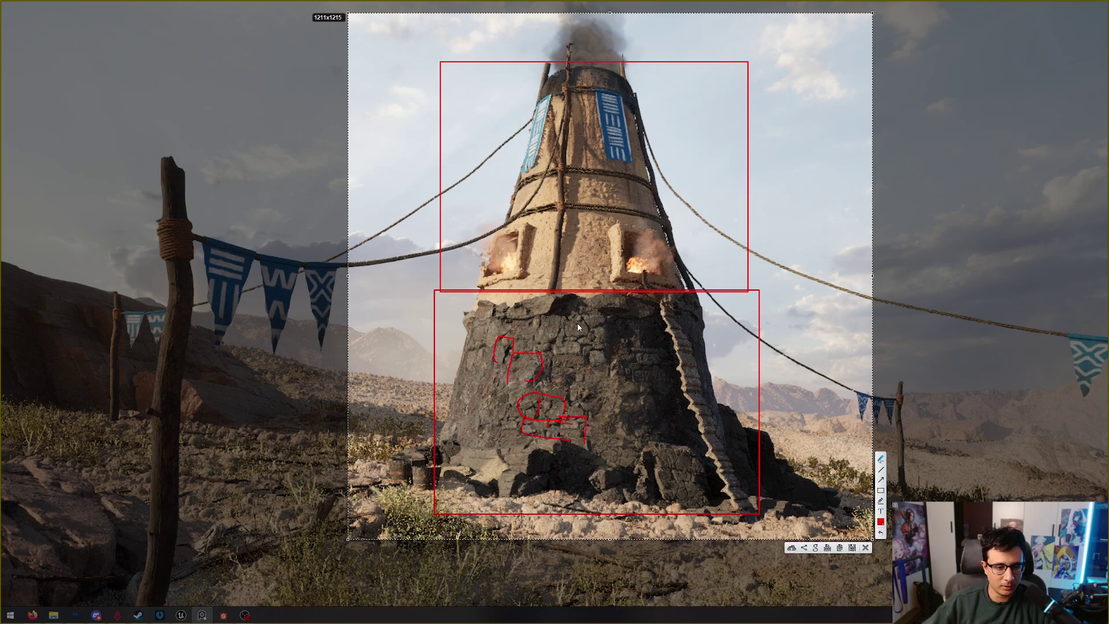
mouse_move(571, 339)
mouse_down()
mouse_move(566, 322)
mouse_move(582, 342)
mouse_up()
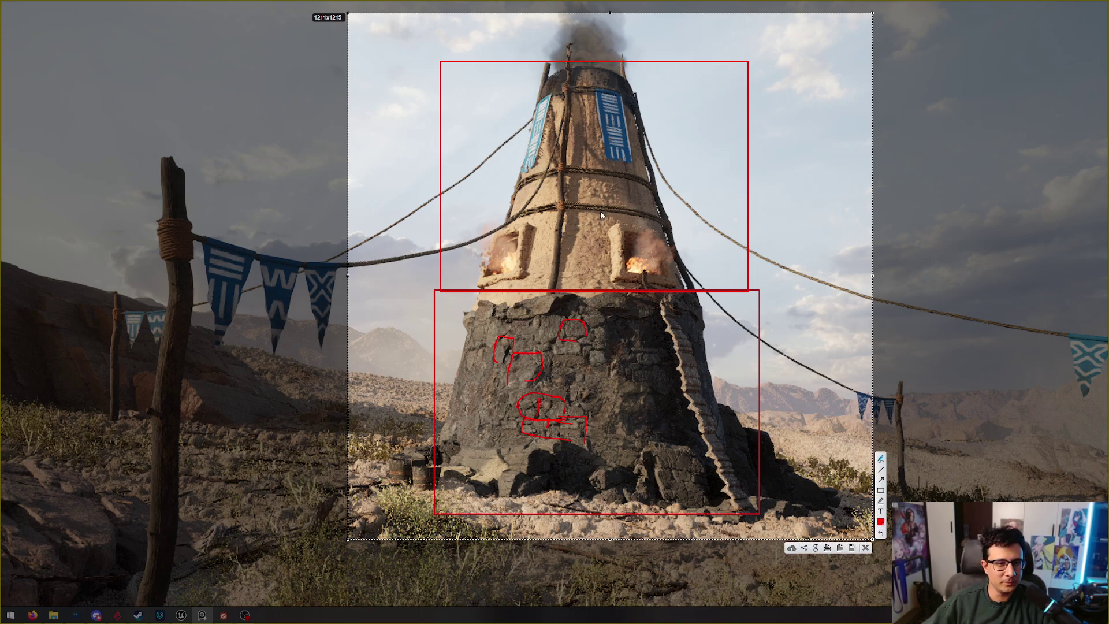
drag(537, 148, 601, 130)
mouse_move(523, 185)
mouse_down()
mouse_move(609, 156)
mouse_move(511, 219)
mouse_move(646, 217)
mouse_up()
drag(537, 277, 656, 249)
drag(569, 288, 665, 271)
drag(553, 201, 653, 171)
drag(547, 156, 629, 133)
drag(553, 126, 626, 96)
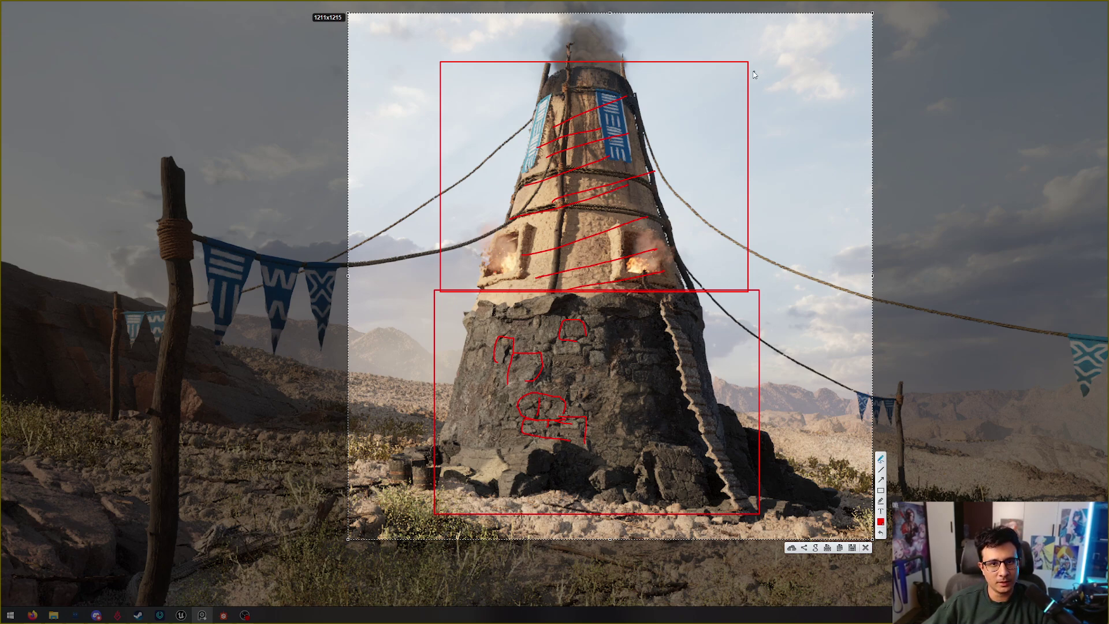
- Bracket the tower's full height, circle the base and upper section, then close the screenshot
mouse_move(762, 60)
mouse_down()
mouse_move(790, 74)
mouse_move(810, 161)
mouse_move(790, 225)
mouse_move(816, 276)
mouse_move(800, 335)
mouse_move(805, 502)
mouse_move(780, 506)
mouse_up()
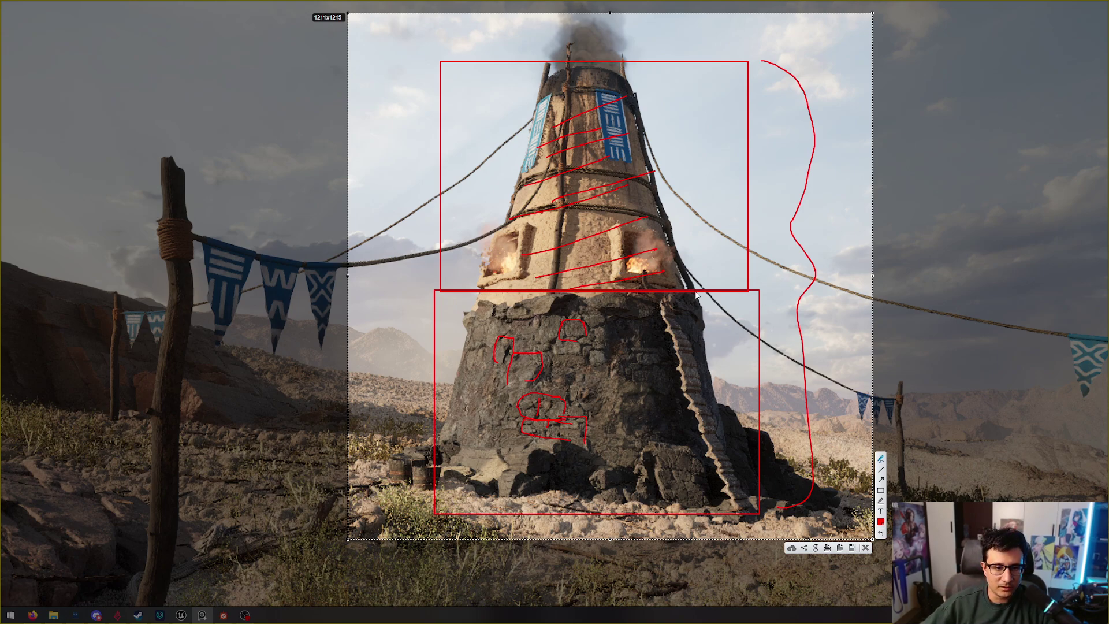
mouse_move(643, 304)
mouse_down()
mouse_move(591, 302)
mouse_move(454, 336)
mouse_move(530, 481)
mouse_move(710, 410)
mouse_move(537, 310)
mouse_move(544, 473)
mouse_move(564, 357)
mouse_up()
mouse_move(672, 92)
mouse_down()
mouse_move(565, 81)
mouse_move(478, 183)
mouse_move(578, 276)
mouse_move(715, 138)
mouse_move(628, 58)
mouse_up()
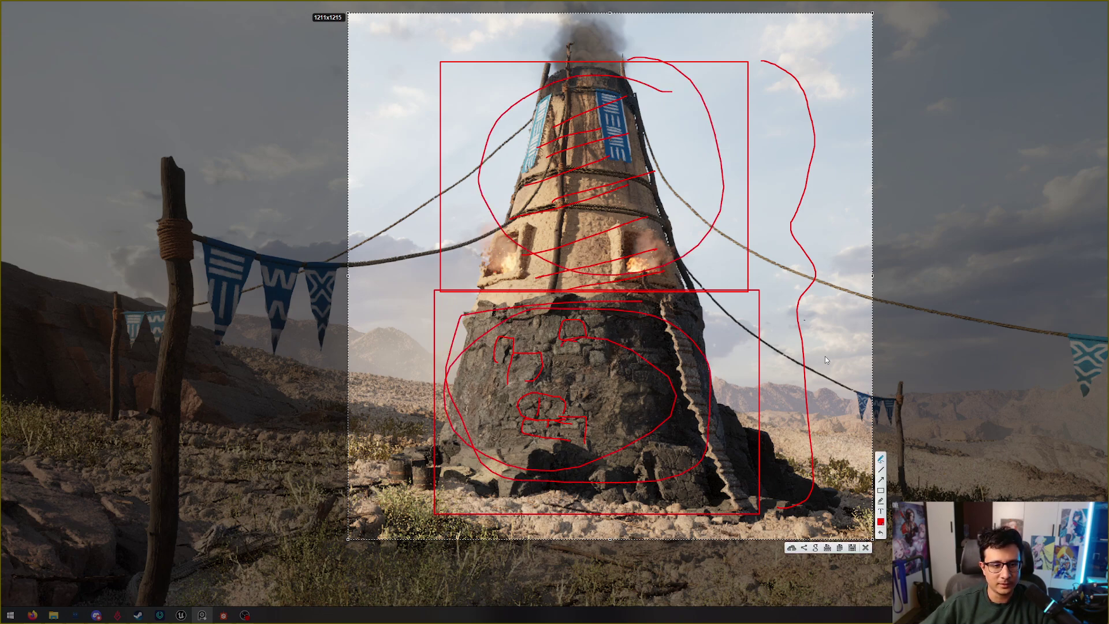
click(866, 547)
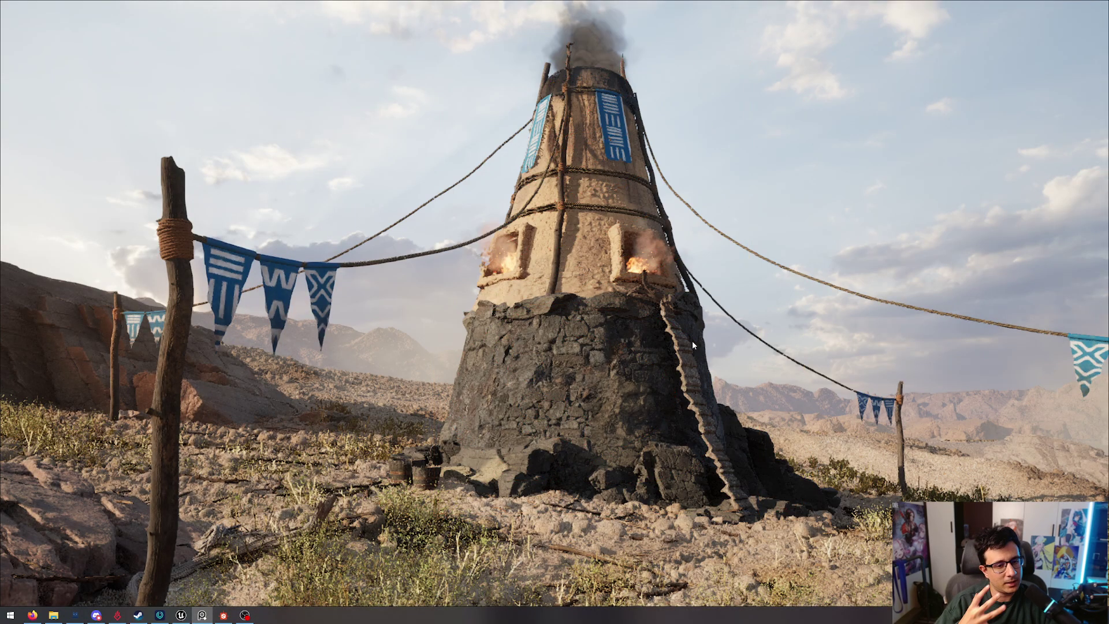
- Step through the images back to the close-up and pan to the wall beside the pole
key(Right)
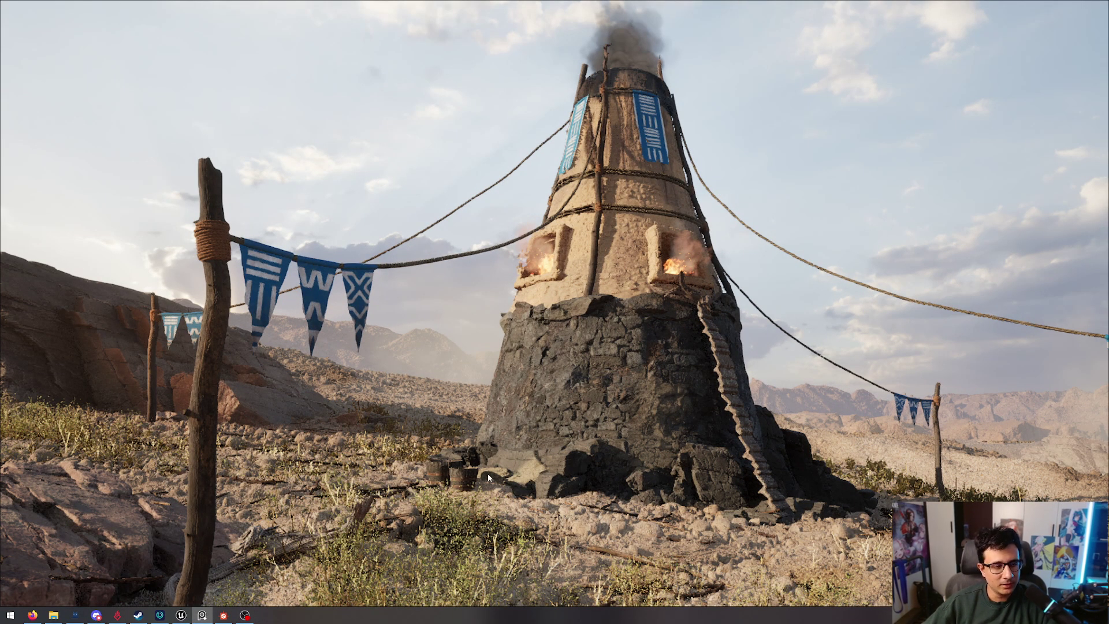
key(Left)
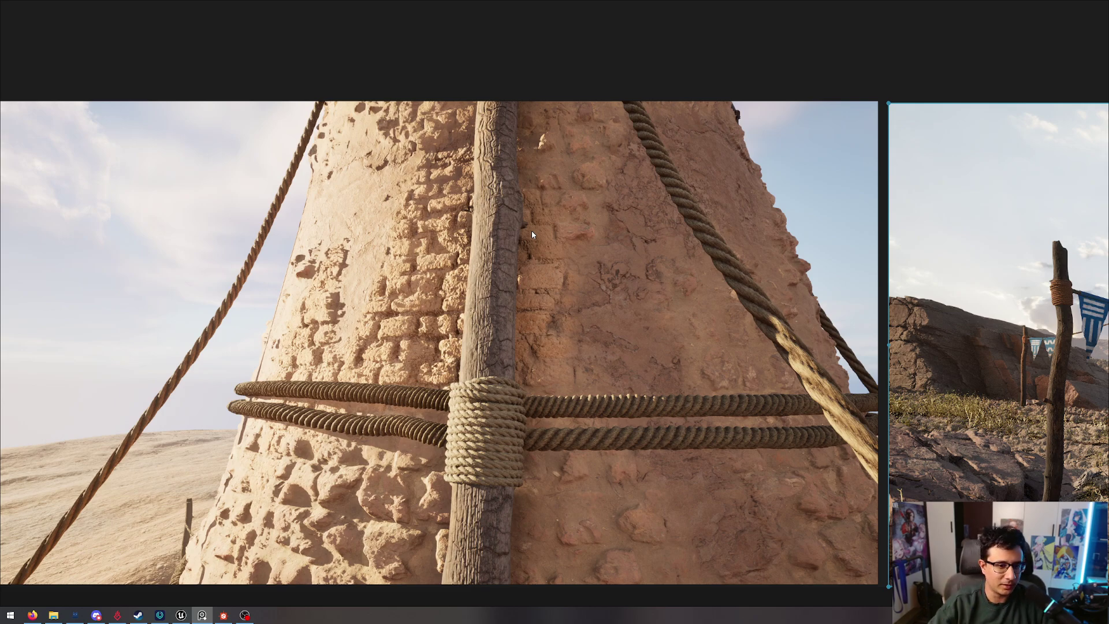
scroll(543, 248, up, 5)
scroll(491, 257, down, 2)
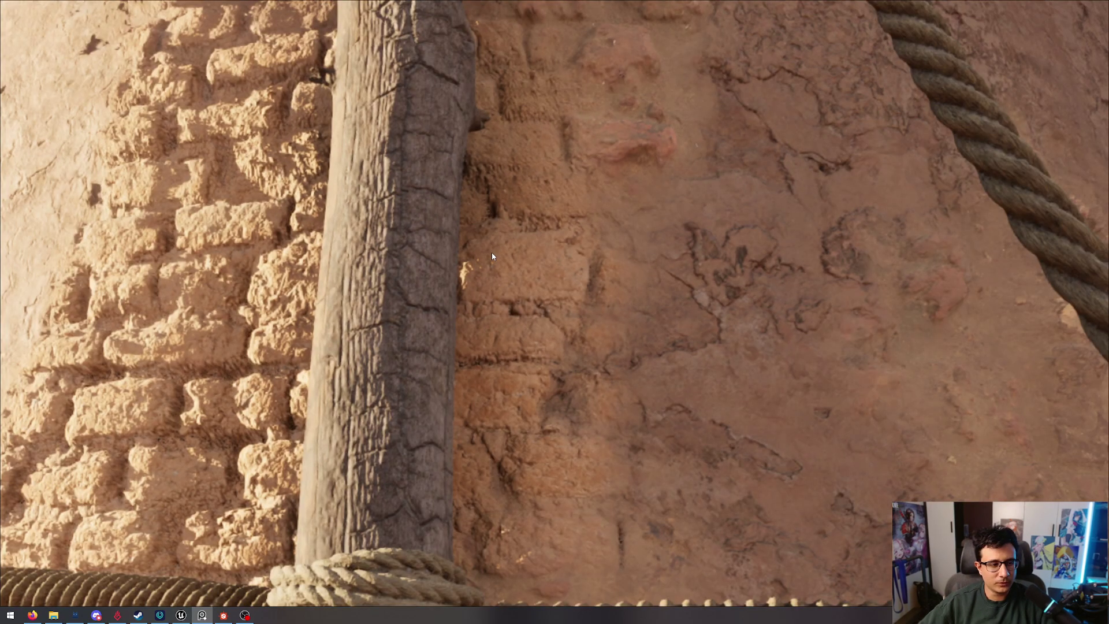
middle_drag(494, 257, 642, 254)
- Zoom out until both tower shots sit side by side on the board
scroll(653, 253, up, 3)
scroll(651, 253, down, 1)
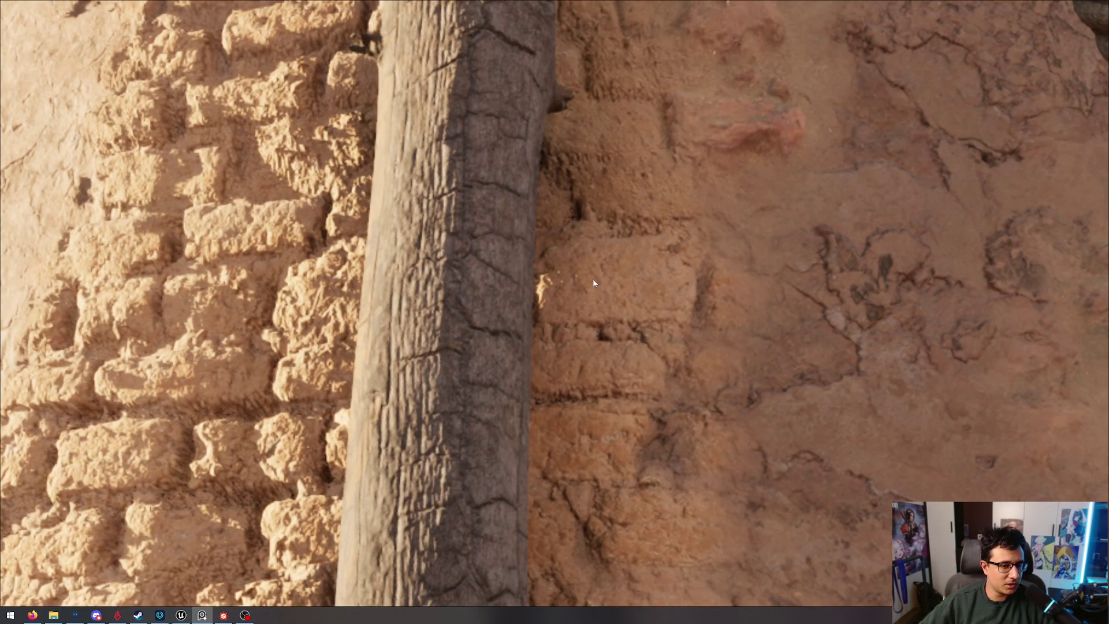
scroll(601, 283, down, 6)
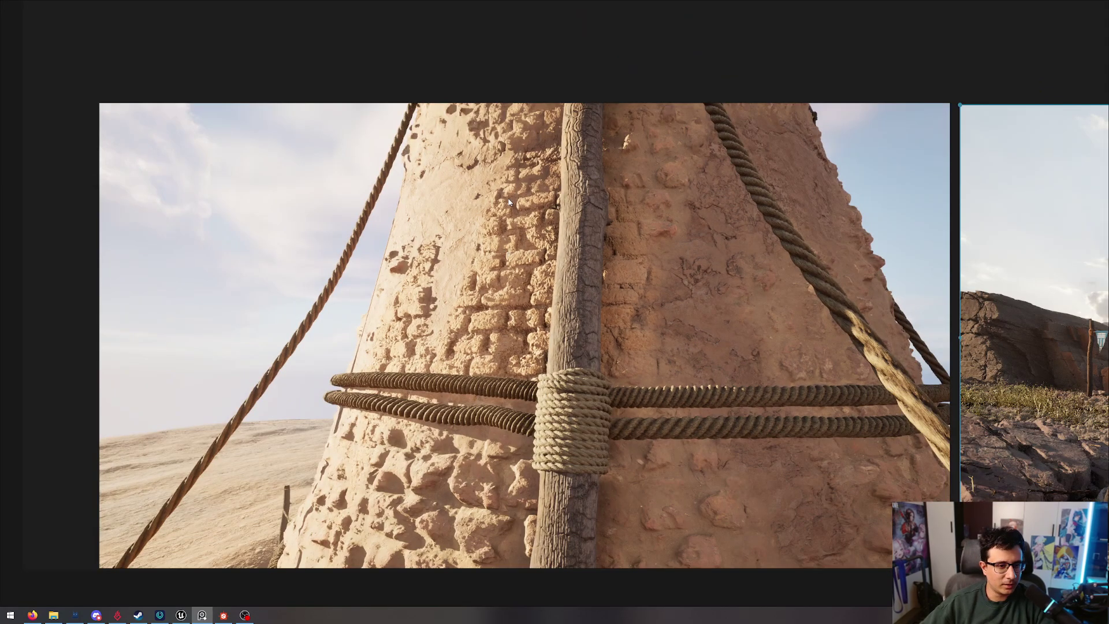
scroll(726, 198, down, 4)
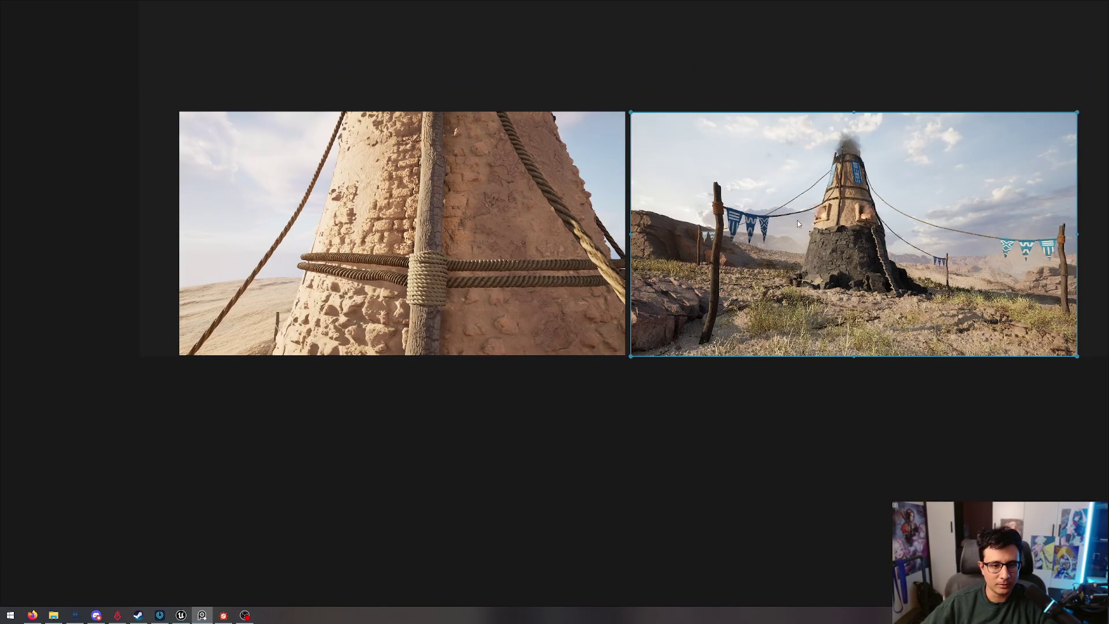
scroll(717, 320, up, 4)
scroll(716, 319, down, 5)
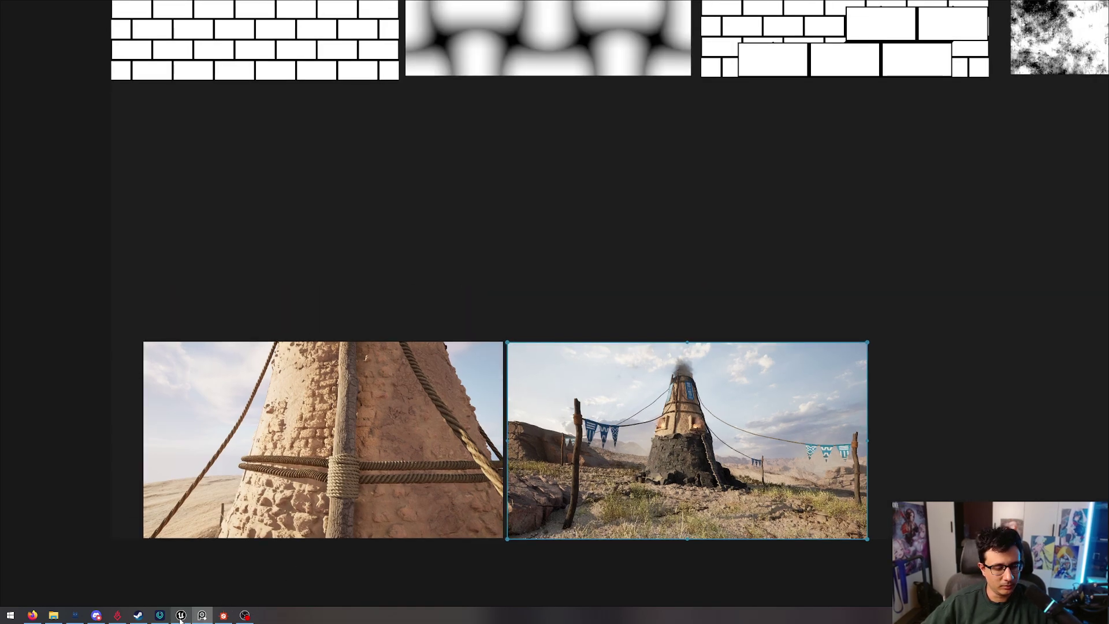
- Bring Quixel Bridge's Surfaces library to the front
click(181, 615)
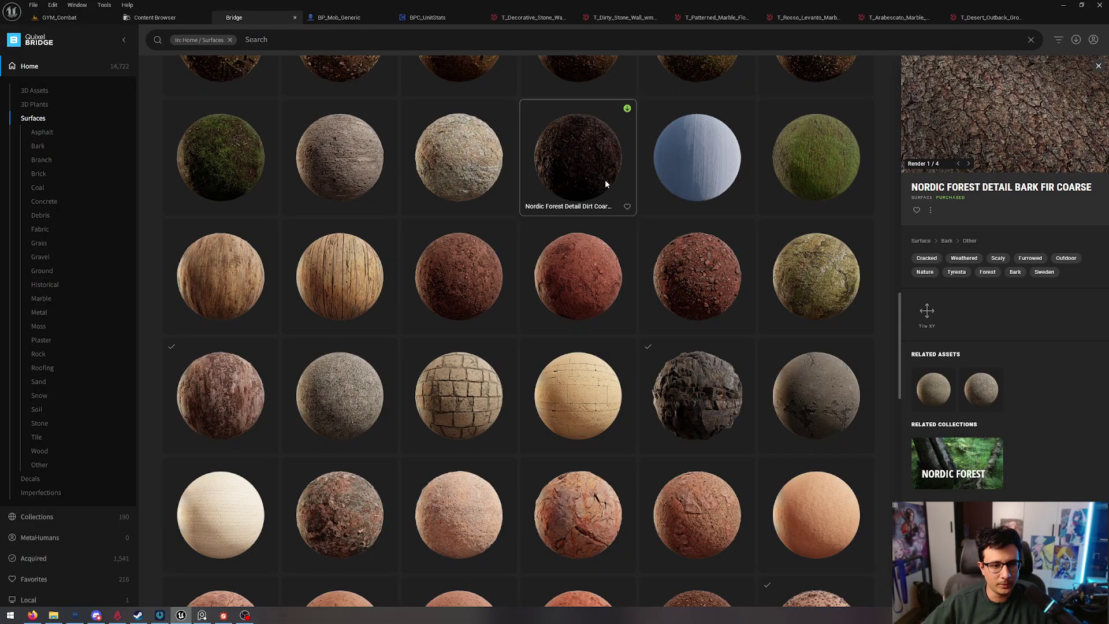
scroll(595, 231, down, 4)
scroll(347, 274, up, 7)
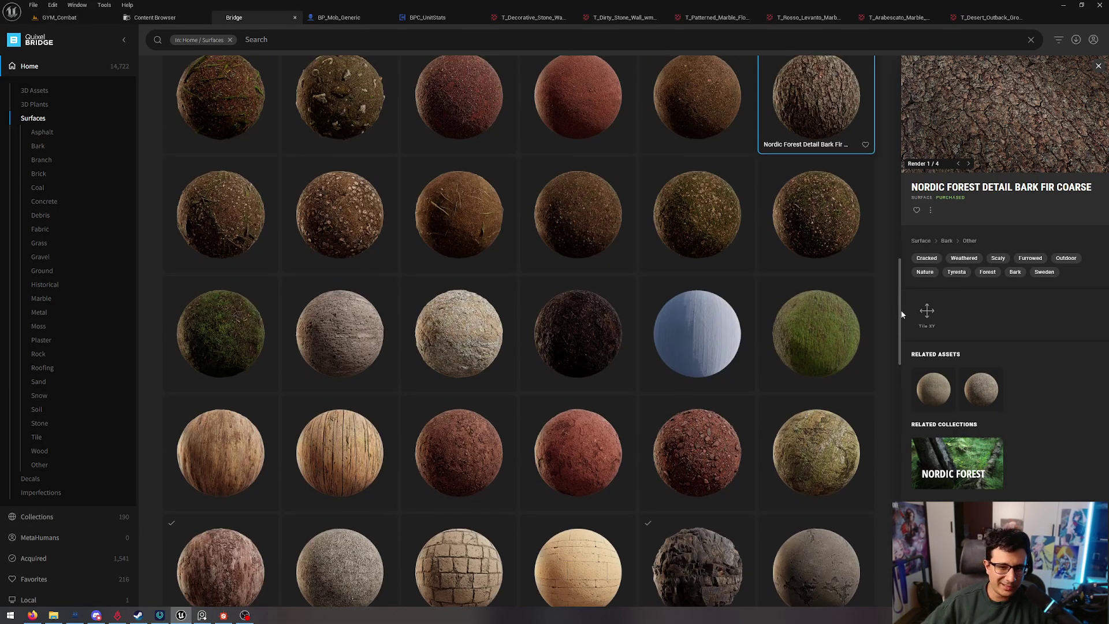
drag(903, 314, 896, 275)
- Compare the Curated Stone Facade and Stone Floor surface details
click(595, 209)
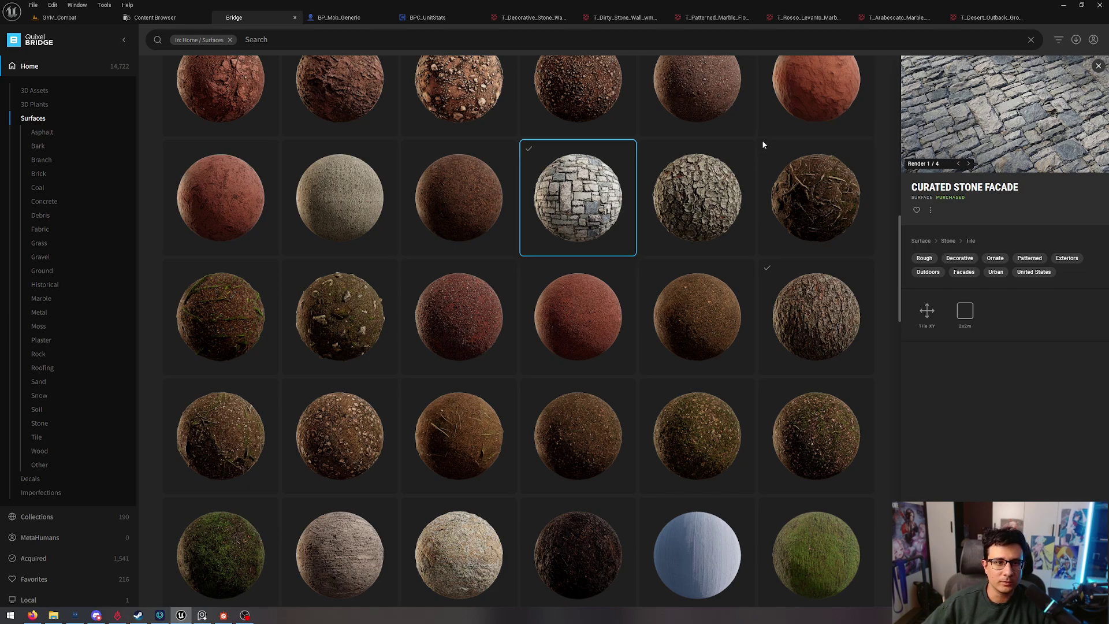
scroll(573, 220, down, 5)
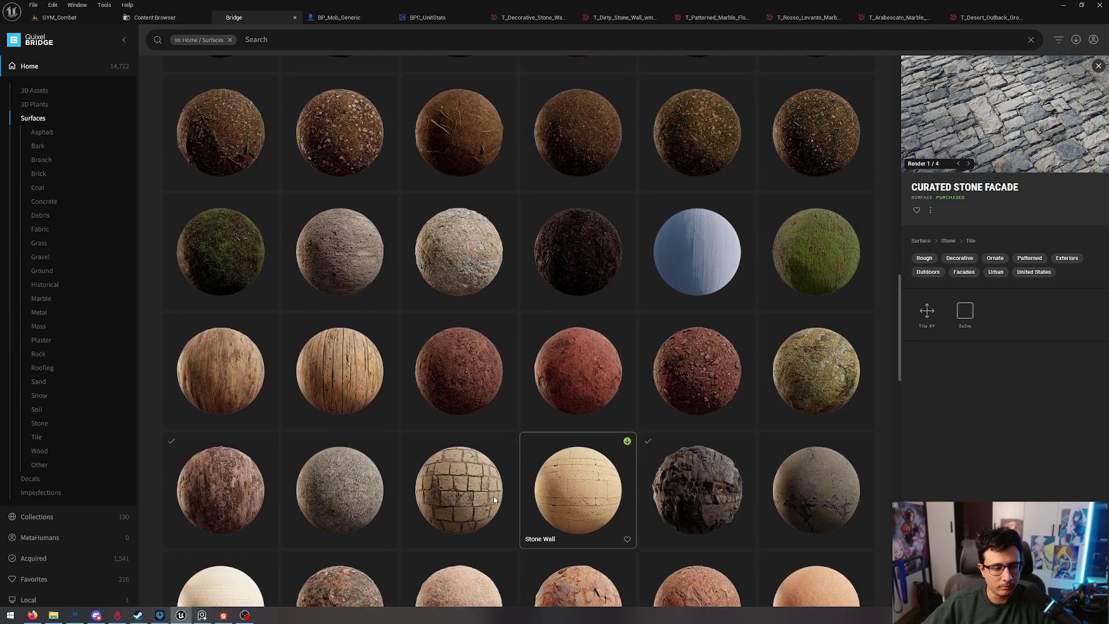
click(462, 491)
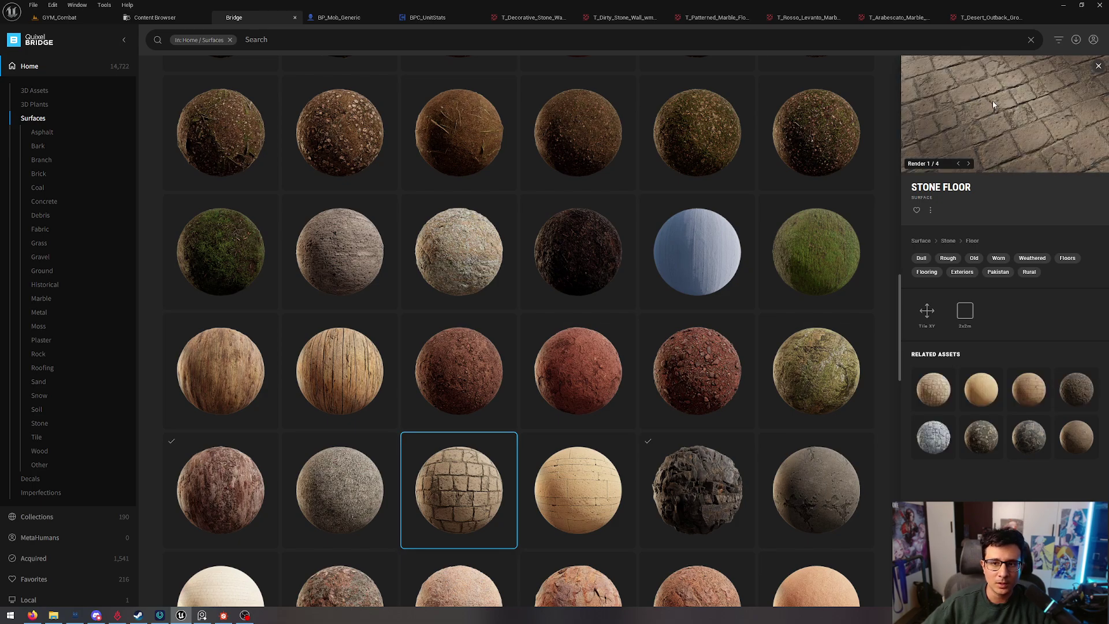
scroll(641, 260, up, 5)
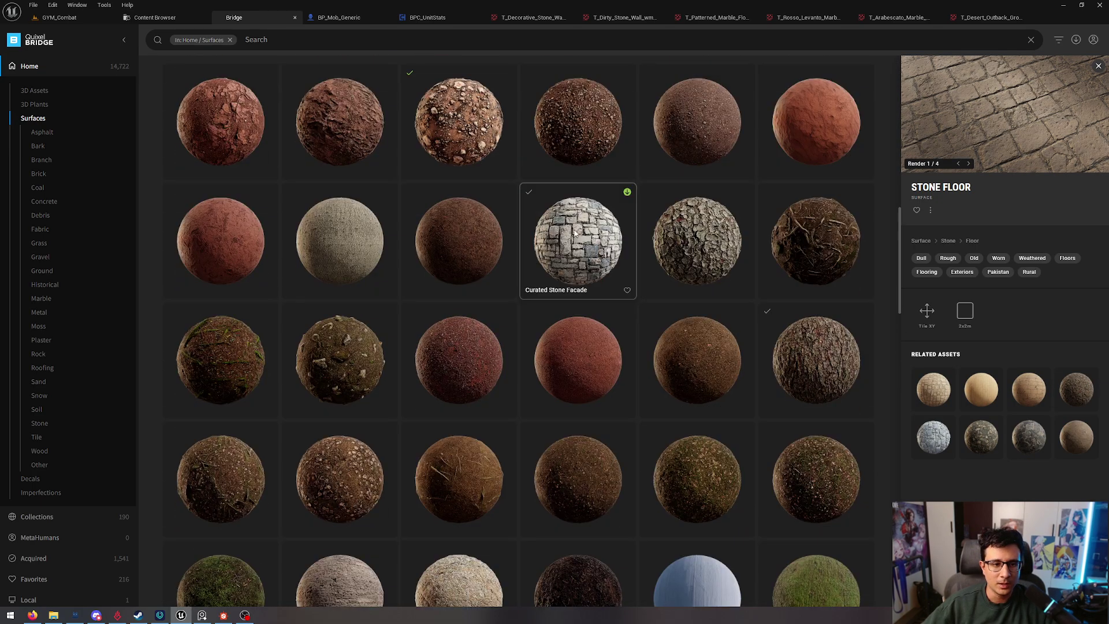
click(574, 232)
scroll(664, 286, down, 5)
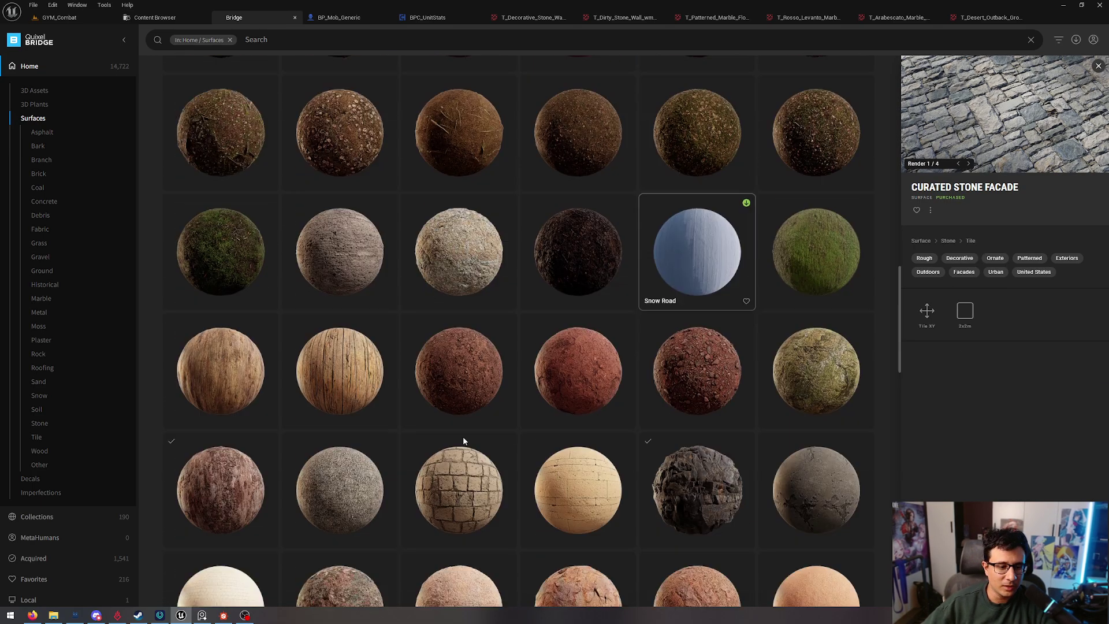
click(461, 468)
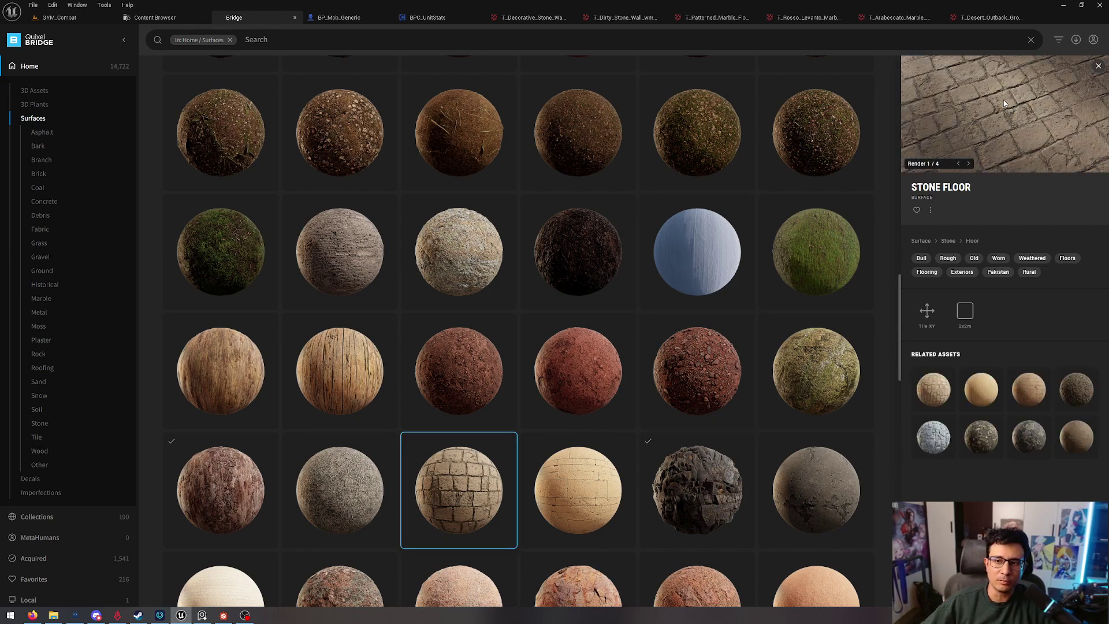
- View Dry Sand and nearby rock surfaces, ending on Rough Sandstone Rock's details
scroll(807, 293, down, 3)
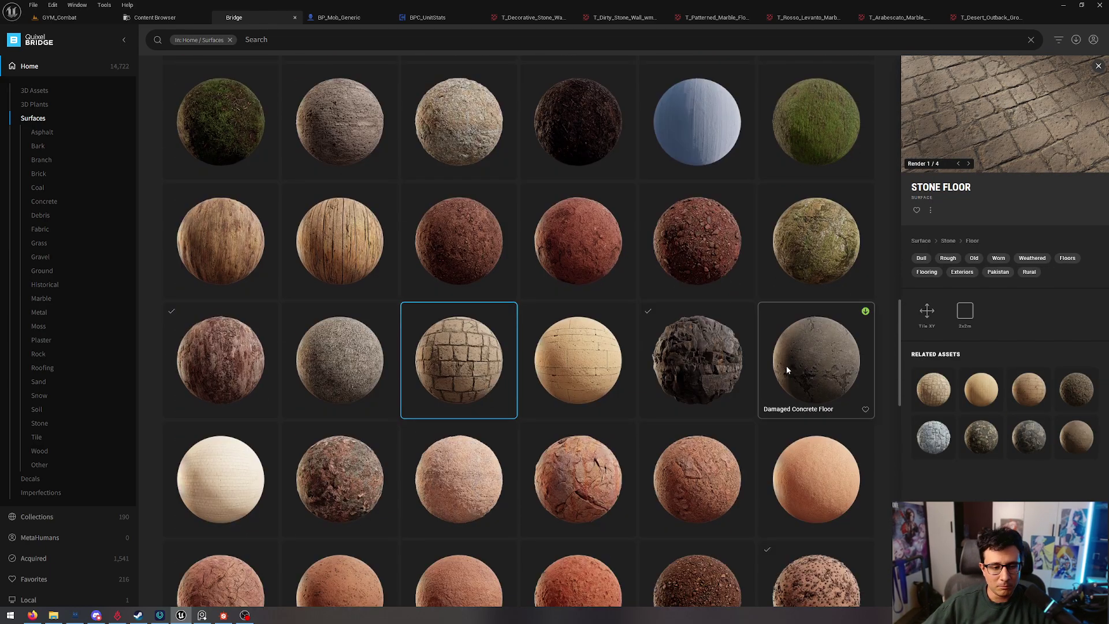
scroll(786, 366, down, 1)
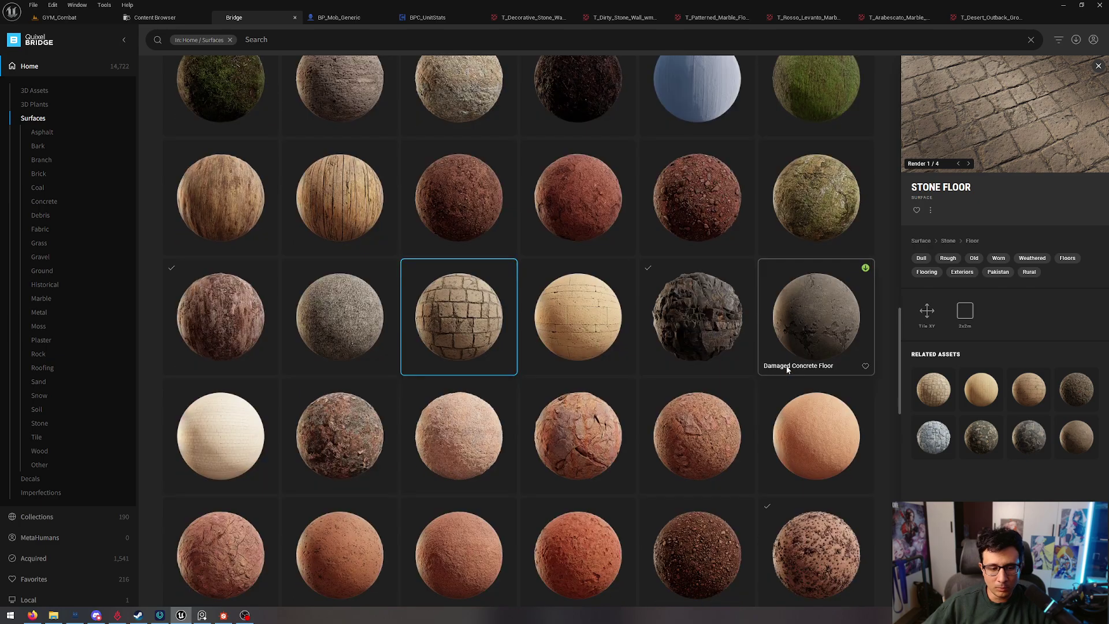
click(722, 432)
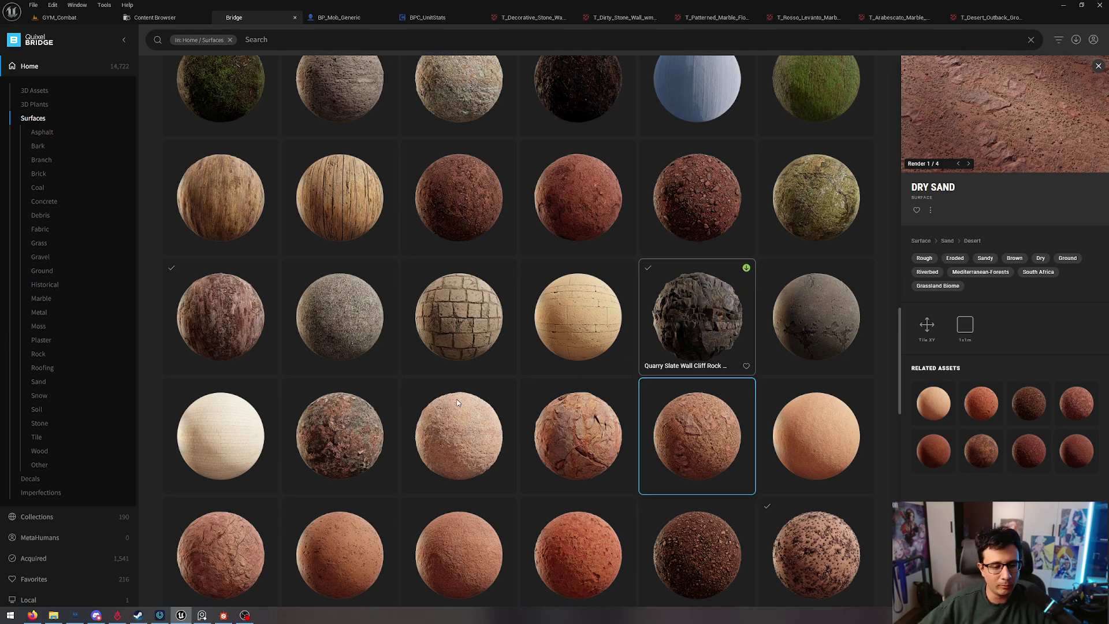
click(372, 456)
click(580, 446)
click(478, 442)
scroll(674, 366, up, 2)
scroll(676, 370, up, 1)
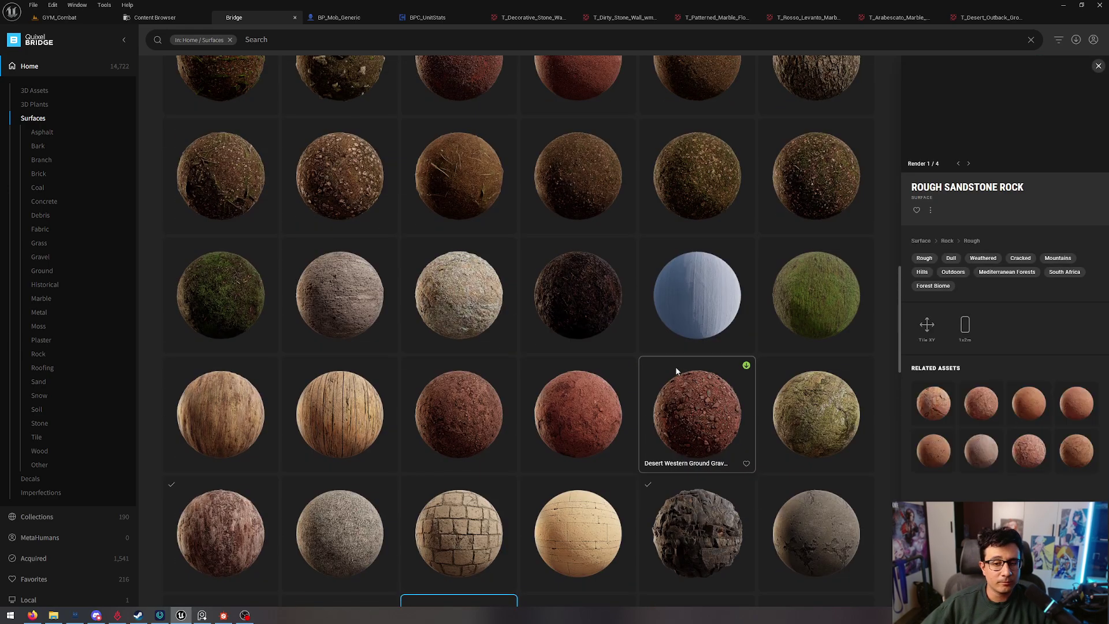
scroll(674, 366, up, 5)
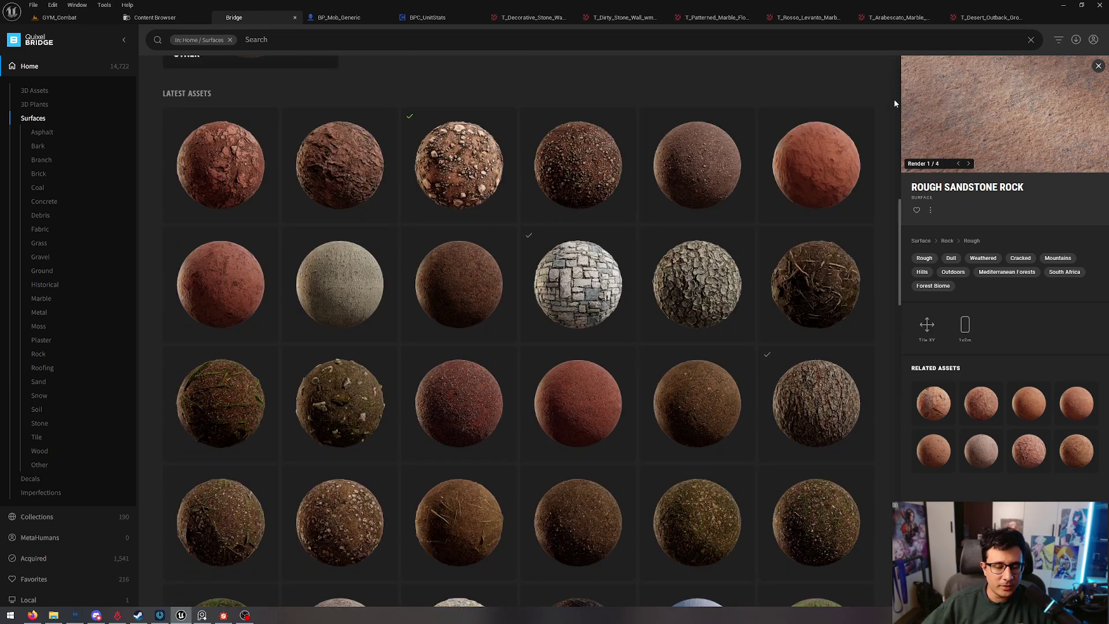
- Check Desert Outback Ground Dirt Rocky 09, then open Nordic Forest Detail Bark Spruce's details
scroll(886, 134, down, 1)
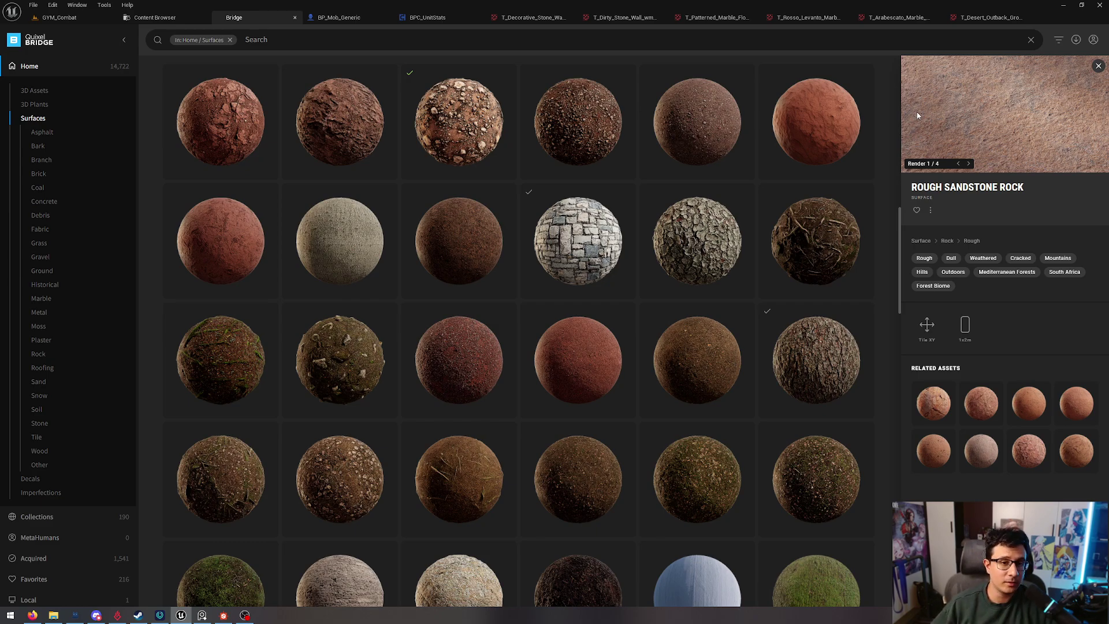
click(445, 154)
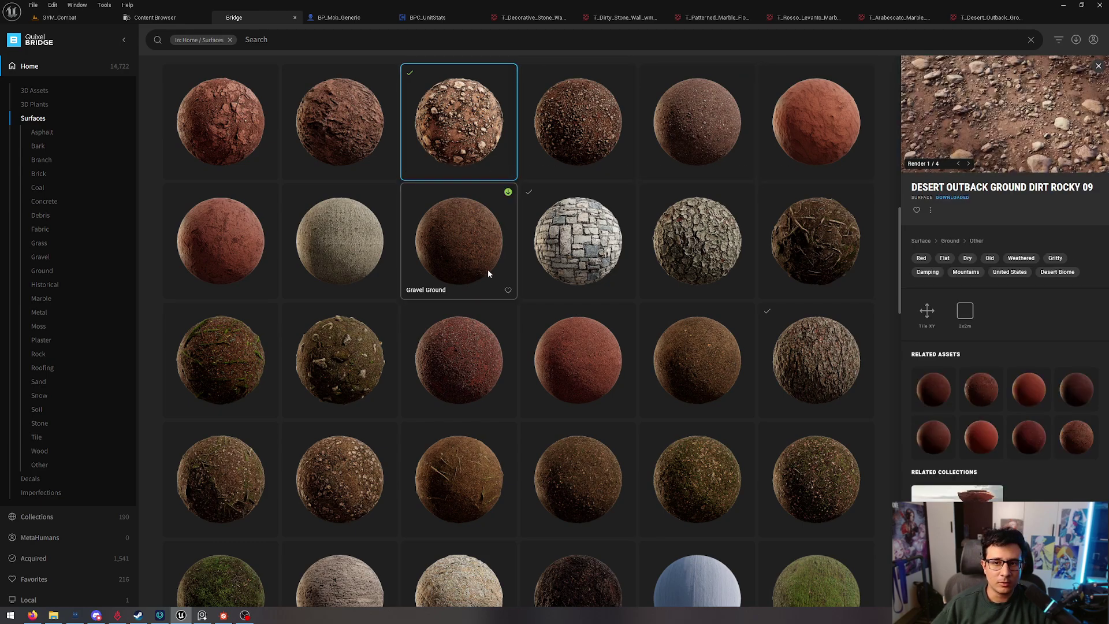
click(726, 250)
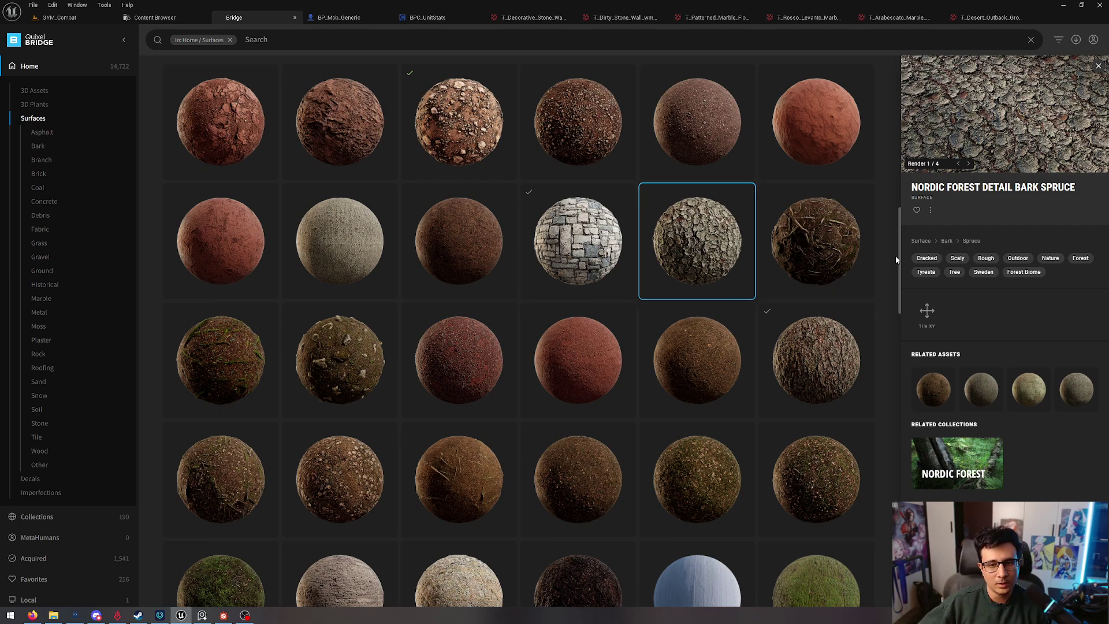
drag(900, 254, 911, 428)
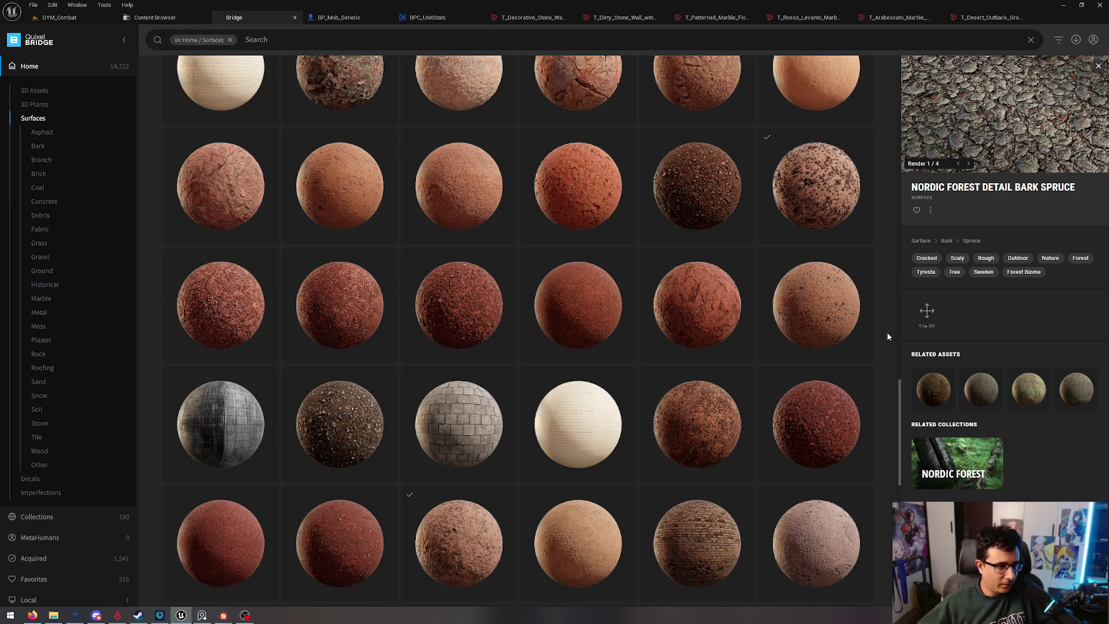
- Scroll the Surfaces grid, inspect Brick Wall, then open Cracked Sandstone Rock's details
scroll(875, 326, up, 1)
scroll(887, 328, down, 1)
scroll(887, 333, down, 1)
scroll(886, 333, up, 2)
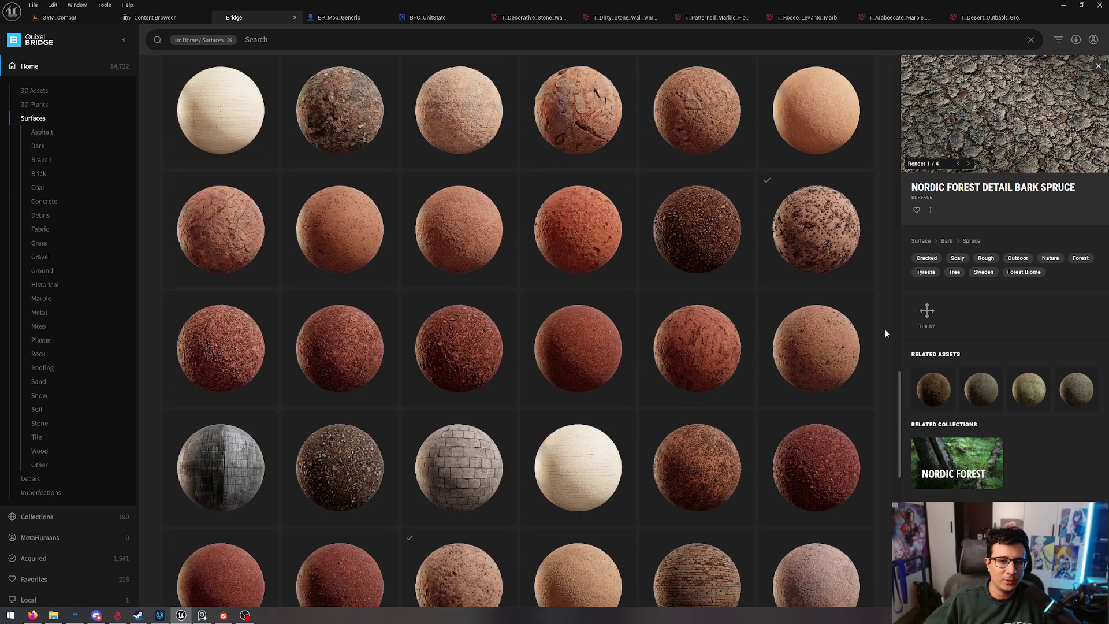
scroll(882, 332, down, 6)
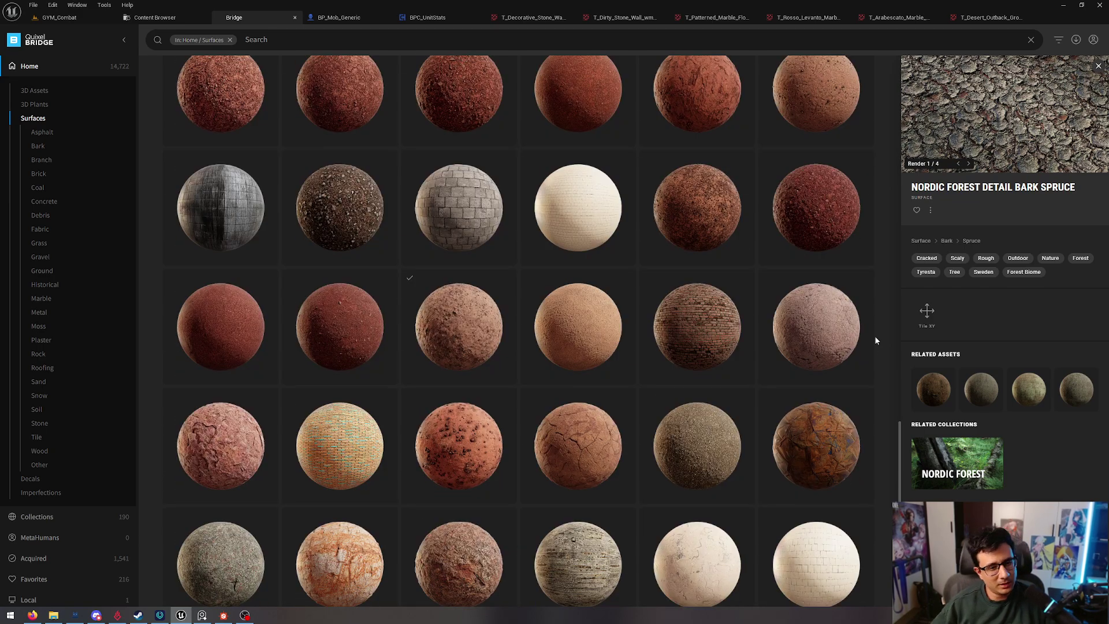
click(744, 342)
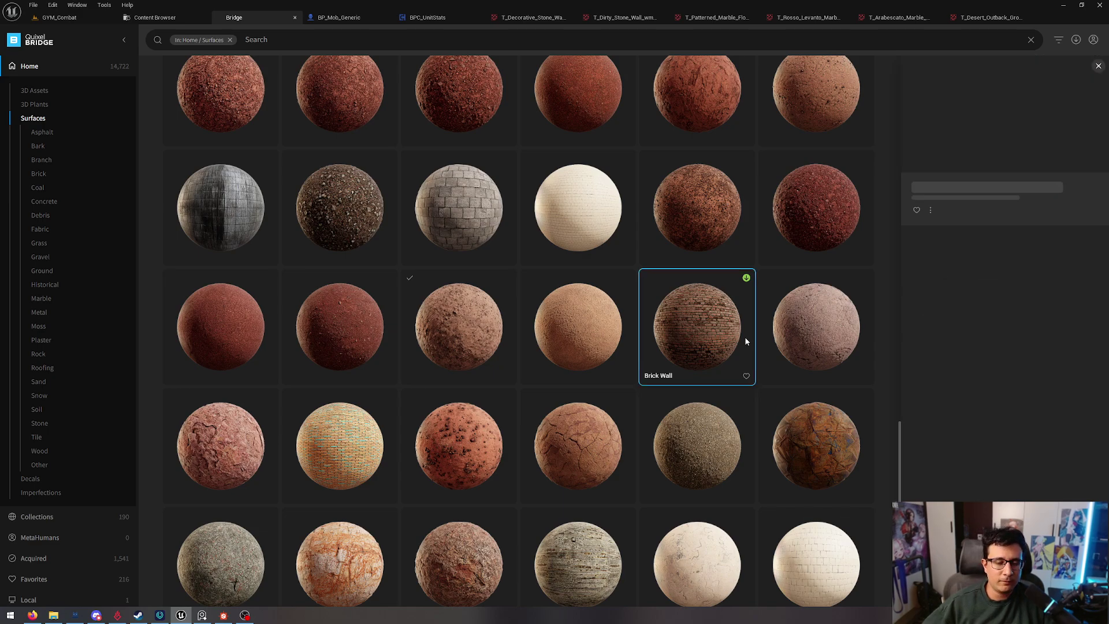
click(594, 439)
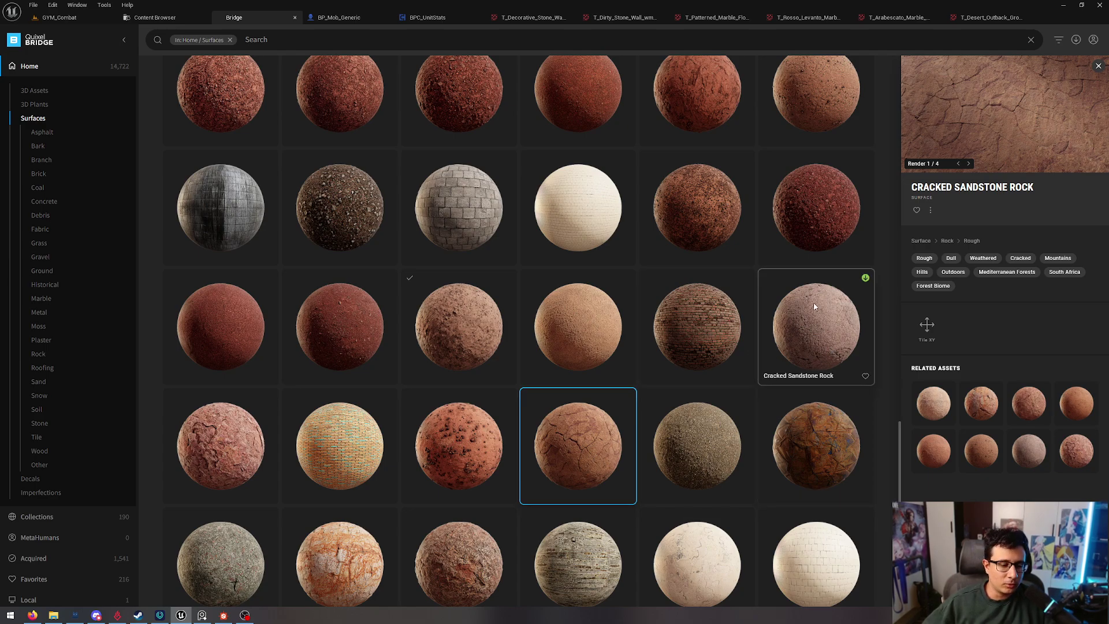
- In Substance Designer, move Grunge Map 007 right and Grunge Map 004 up-left, then return to PureRef
click(223, 615)
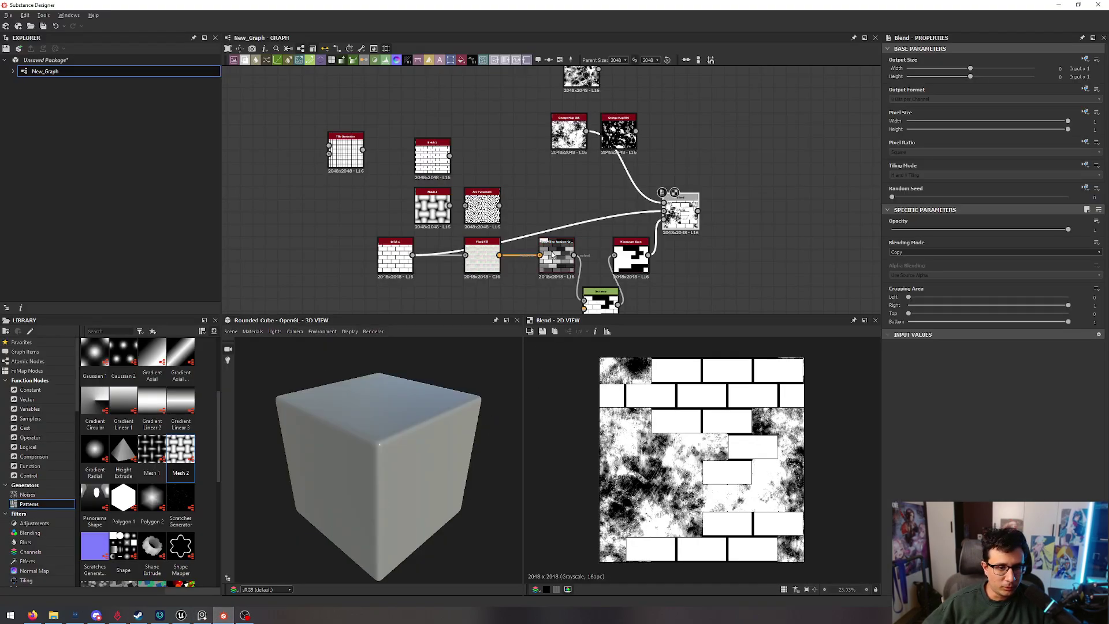
scroll(508, 255, up, 5)
middle_drag(578, 167, 456, 254)
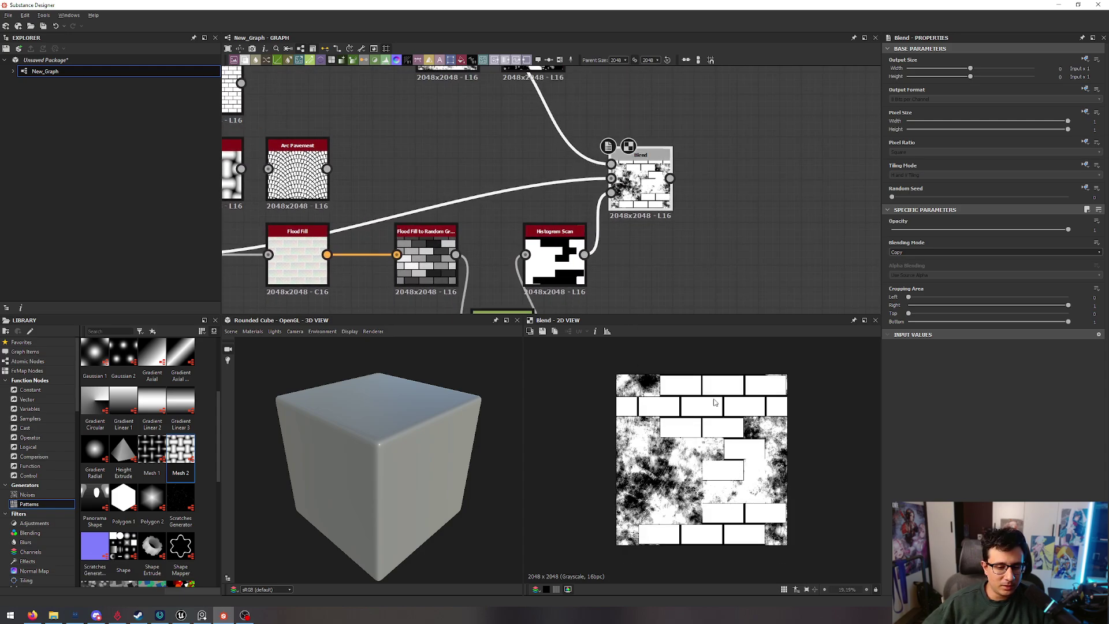
middle_drag(520, 72, 648, 277)
drag(596, 173, 760, 185)
drag(664, 279, 581, 197)
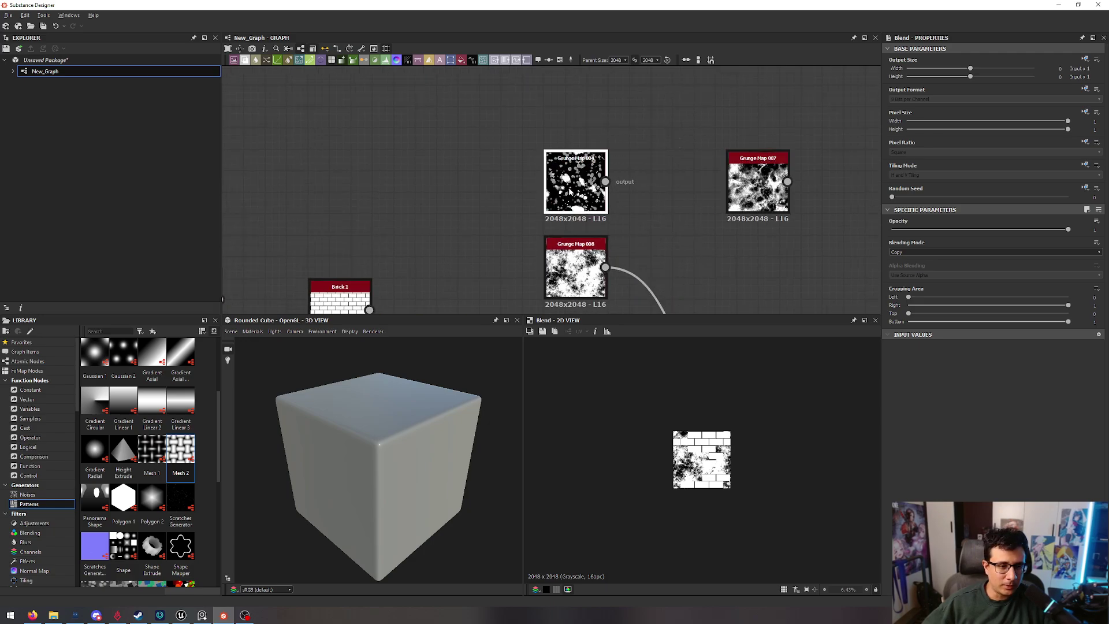
click(773, 307)
click(202, 615)
scroll(620, 279, down, 3)
scroll(586, 326, up, 5)
middle_drag(691, 364, 403, 493)
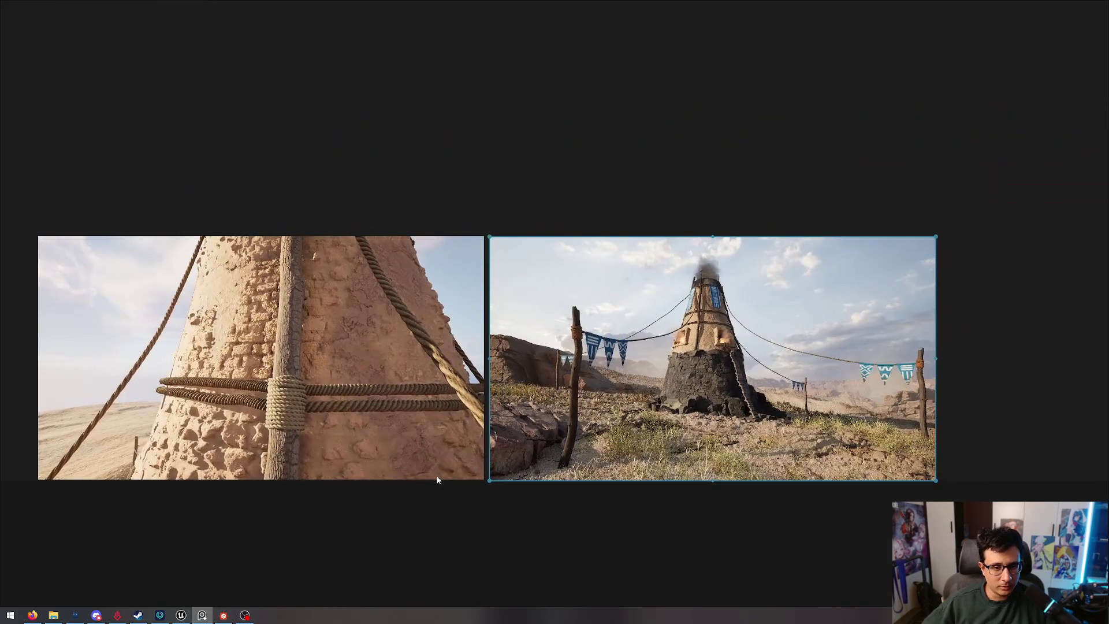
scroll(505, 462, down, 2)
click(492, 184)
middle_drag(521, 208, 558, 213)
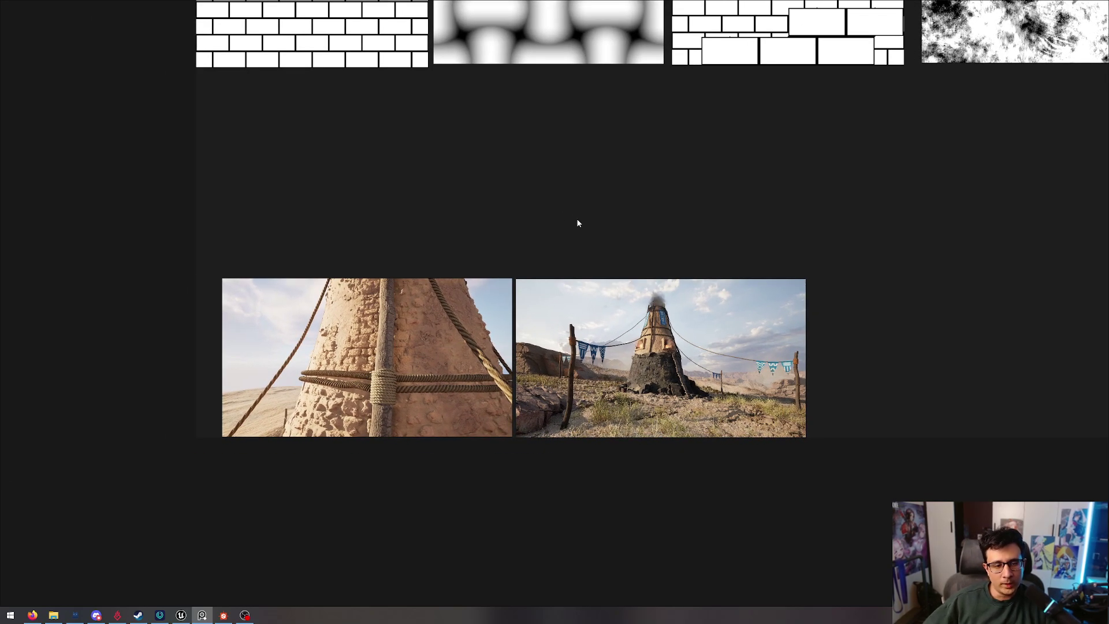
middle_drag(630, 238, 604, 246)
scroll(617, 237, up, 2)
scroll(608, 235, down, 3)
scroll(593, 247, up, 2)
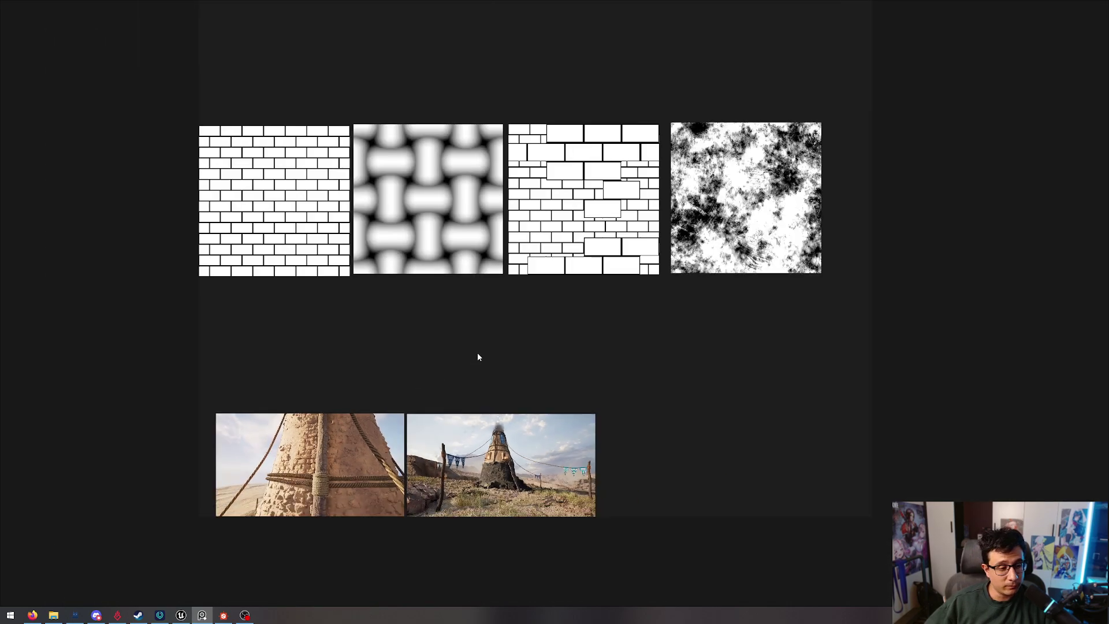
scroll(491, 364, up, 3)
middle_drag(495, 366, 577, 277)
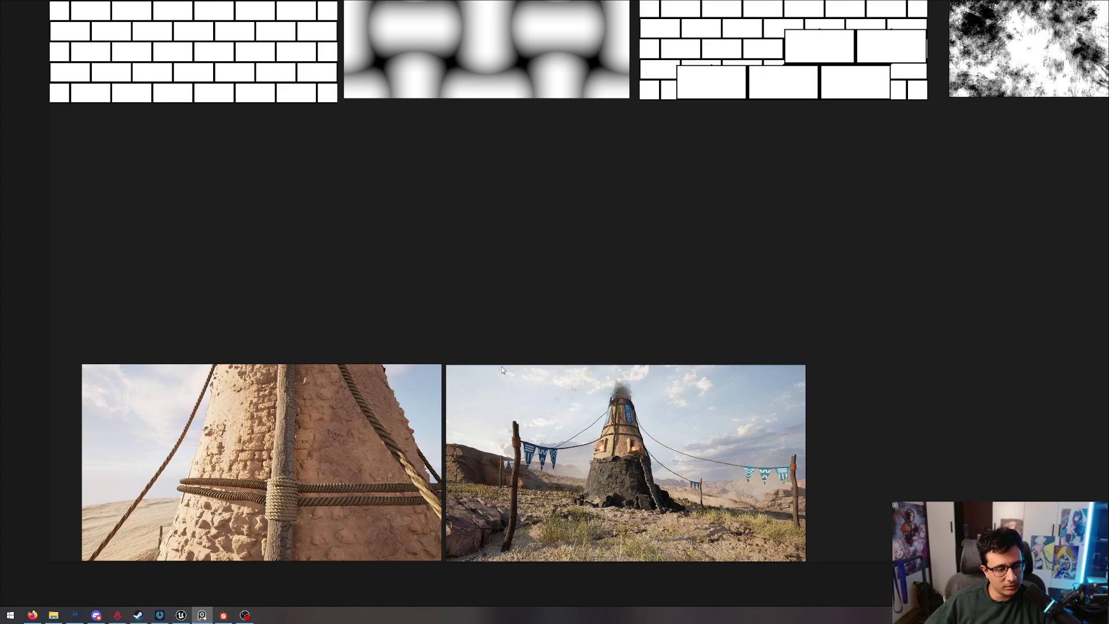
middle_drag(391, 452, 404, 391)
scroll(404, 390, up, 3)
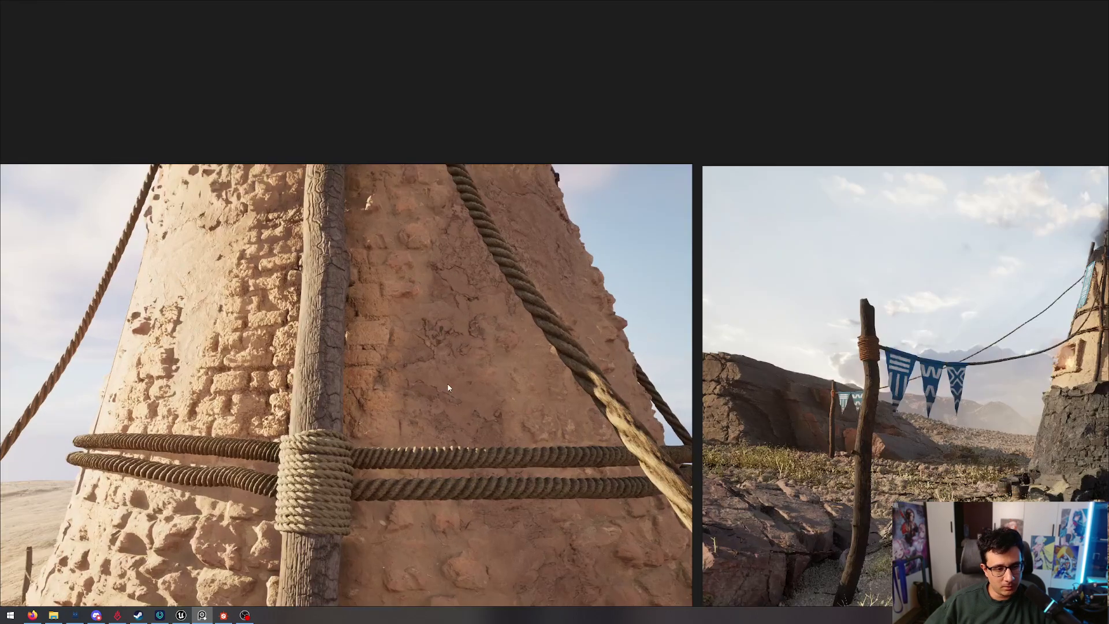
scroll(467, 188, down, 2)
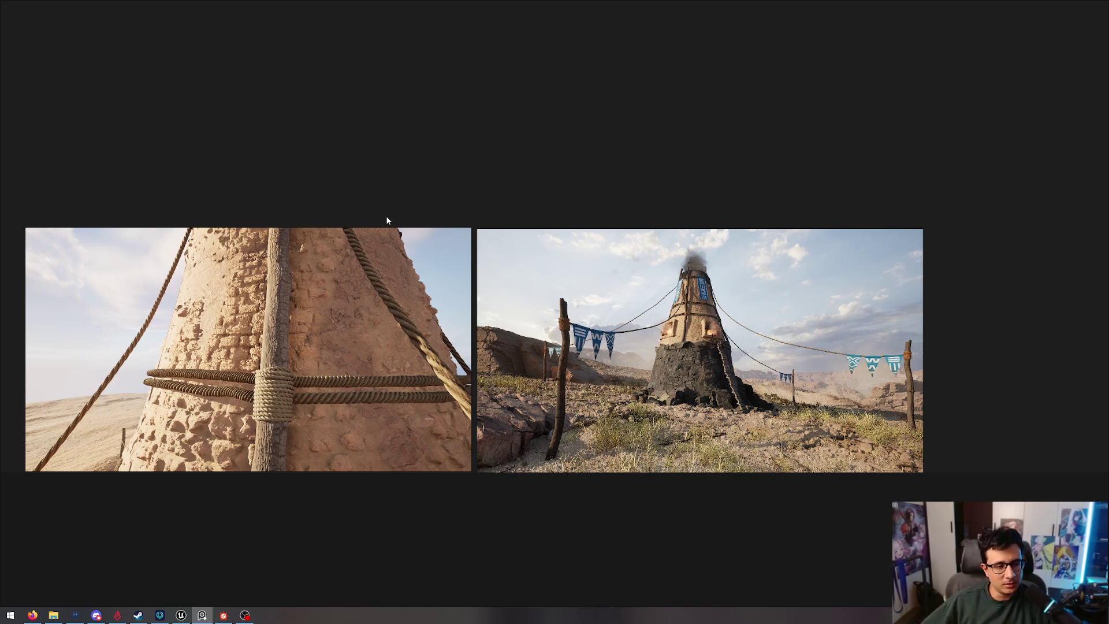
scroll(274, 319, up, 4)
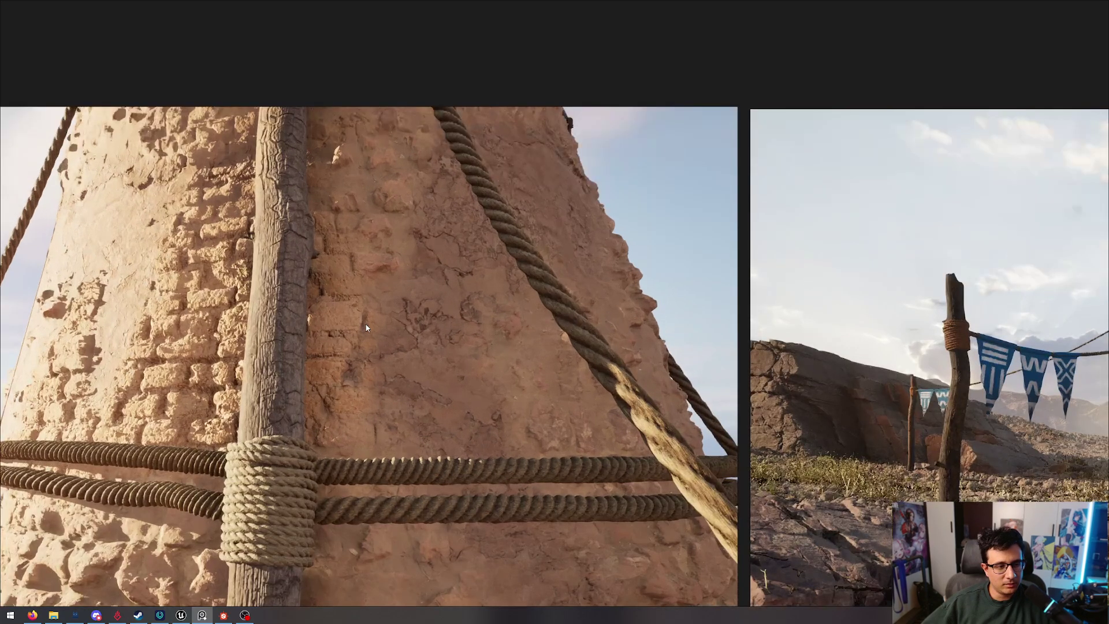
scroll(367, 328, down, 4)
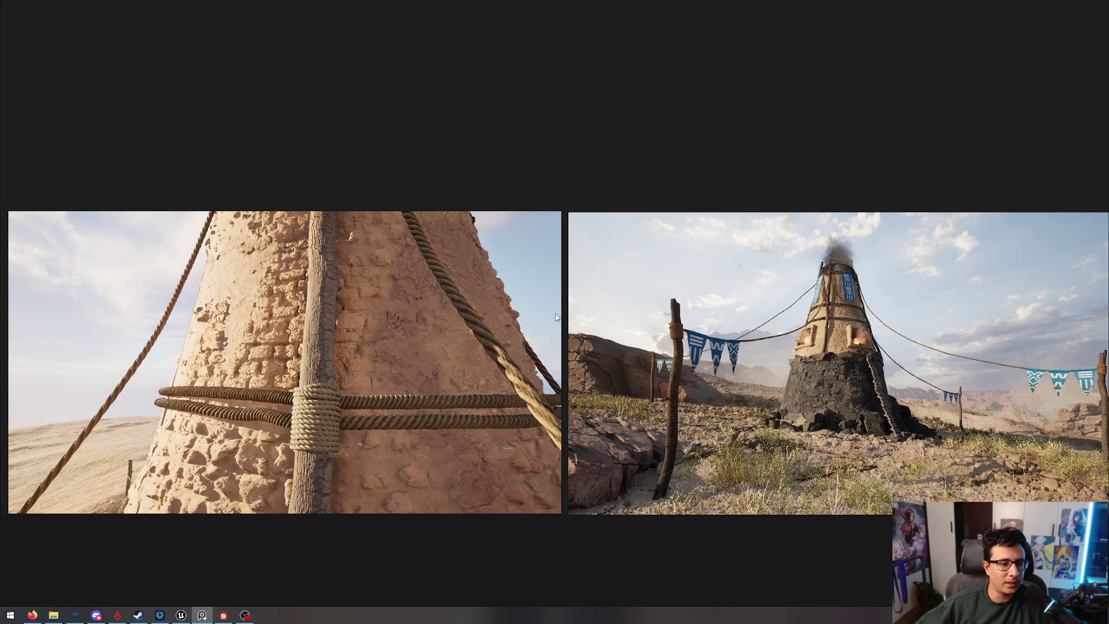
scroll(496, 335, down, 3)
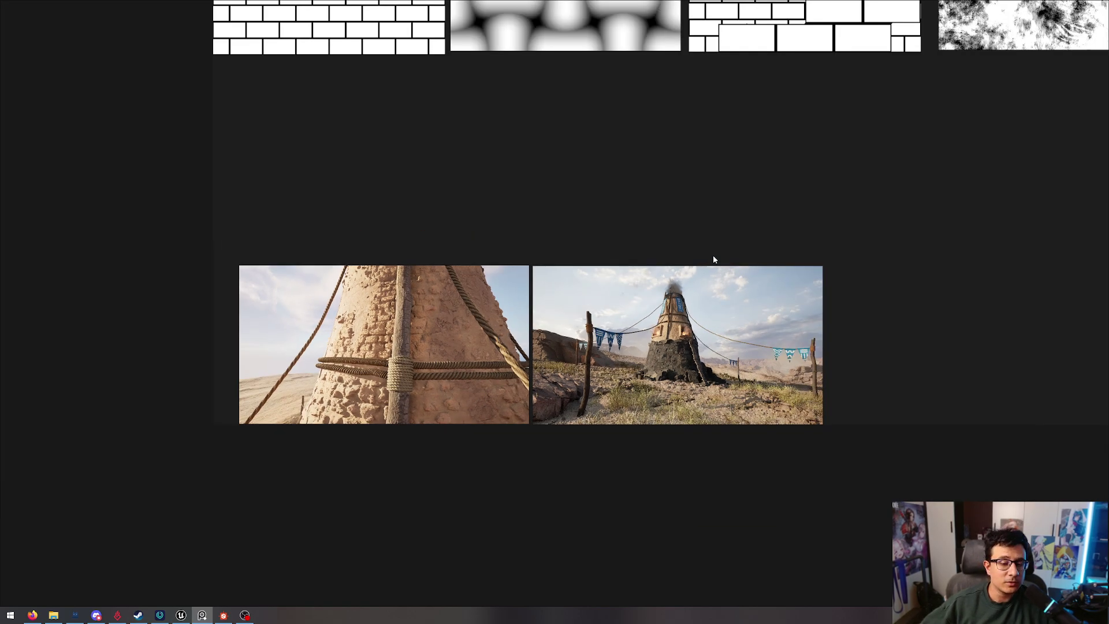
middle_drag(742, 239, 740, 315)
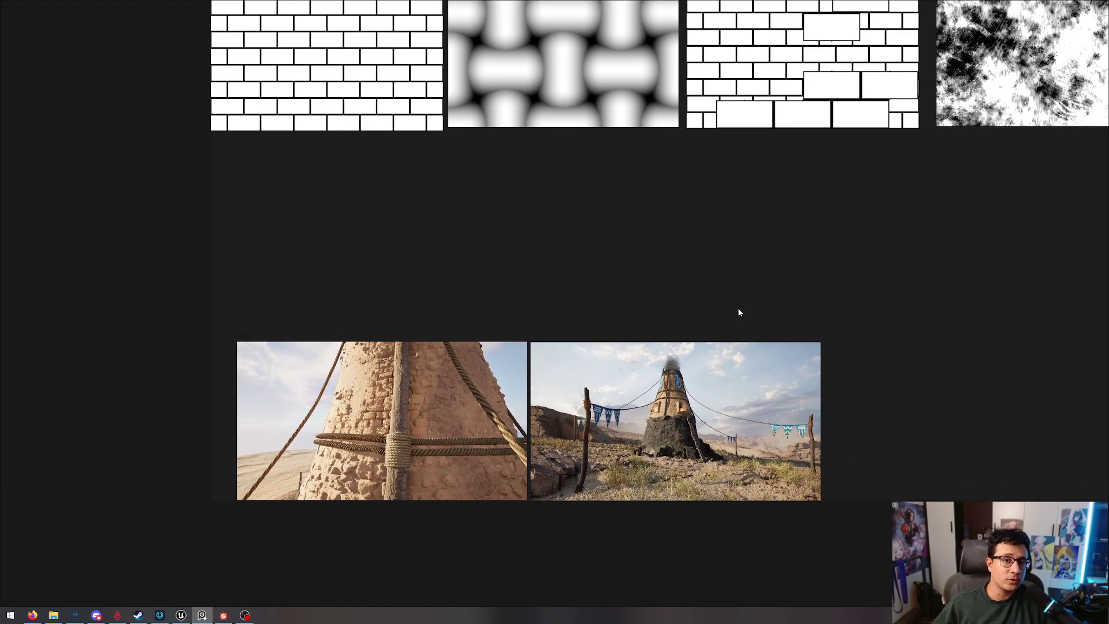